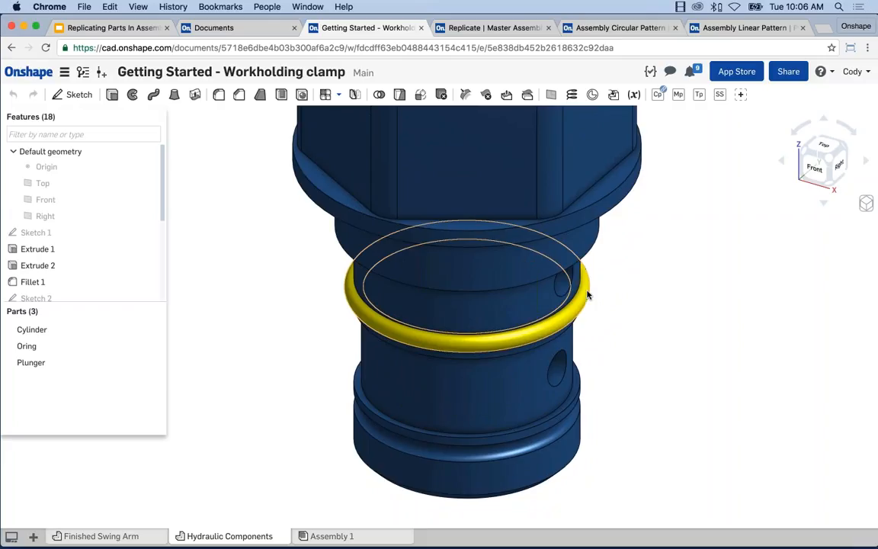
- Try to move the O-ring off the cylinder, both in Hydraulic Components and in Assembly 1
{"action": "right_click_drag", "start_coordinate": [583, 295], "coordinate": [680, 422]}
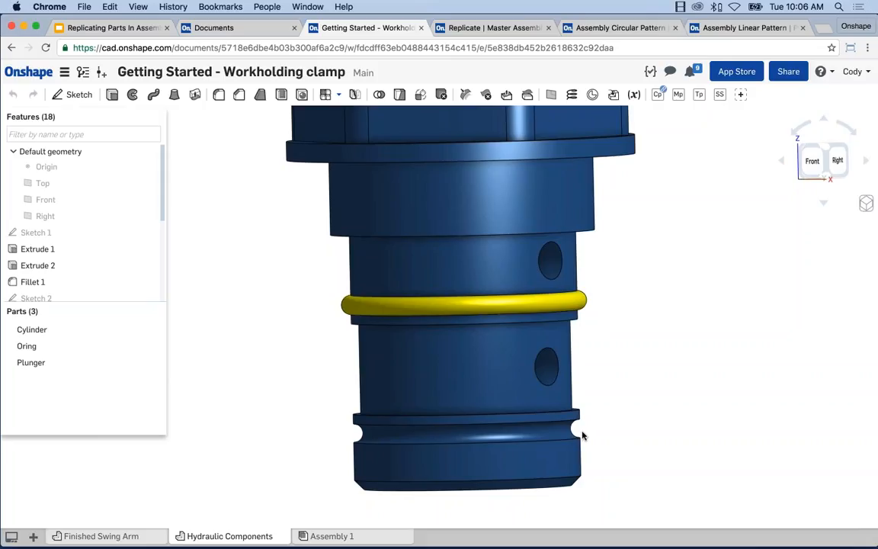
{"action": "scroll", "coordinate": [579, 432], "scroll_direction": "down", "scroll_amount": 3}
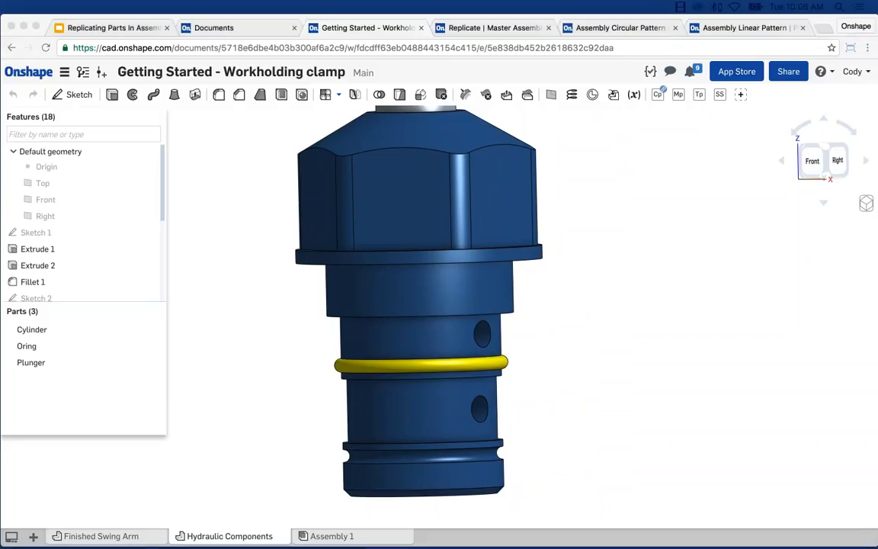
{"action": "left_click", "coordinate": [558, 326]}
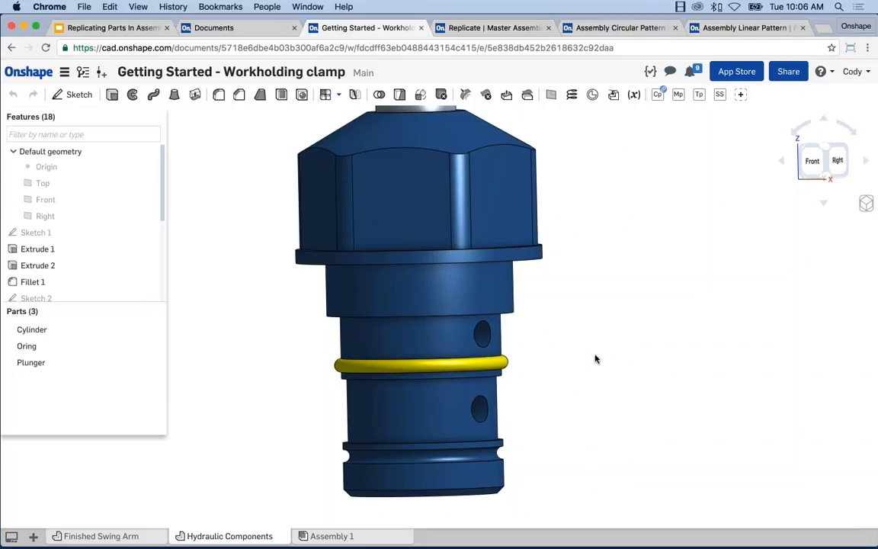
{"action": "left_click_drag", "start_coordinate": [341, 365], "coordinate": [196, 369]}
{"action": "left_click", "coordinate": [323, 370]}
{"action": "left_click_drag", "start_coordinate": [339, 366], "coordinate": [237, 368]}
{"action": "key", "text": "space"}
{"action": "right_click", "coordinate": [339, 368]}
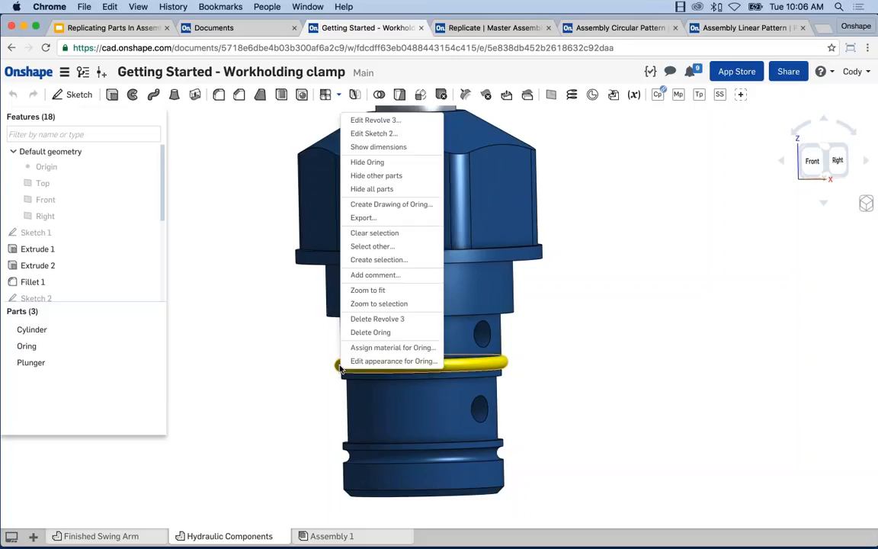
{"action": "left_click", "coordinate": [297, 369]}
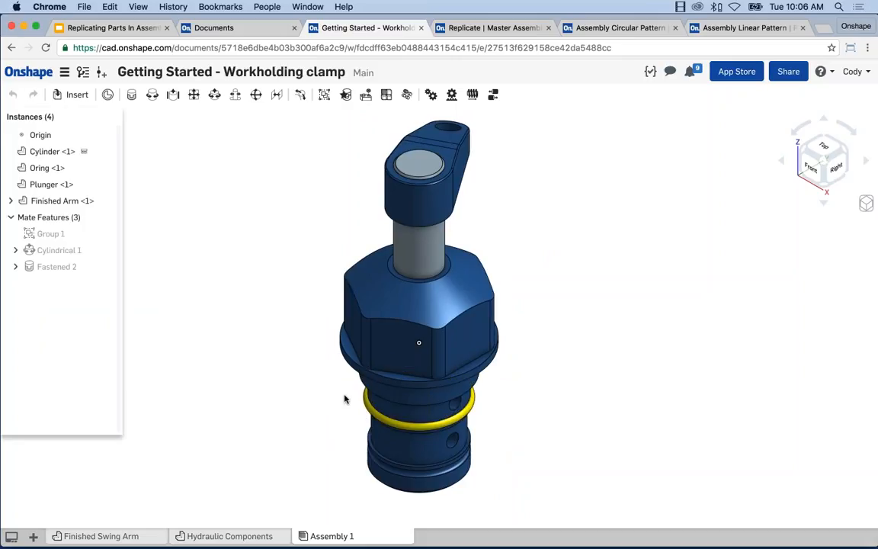
{"action": "left_click_drag", "start_coordinate": [368, 405], "coordinate": [269, 381]}
{"action": "middle_click_drag", "start_coordinate": [298, 388], "coordinate": [299, 388]}
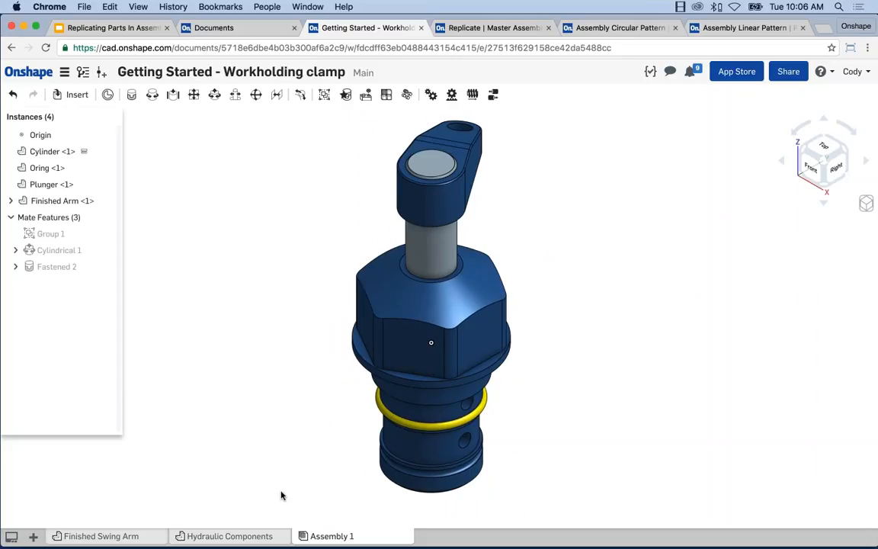
- Review the feature list of Hydraulic Components and examine the O-ring and the empty lower groove on the cylinder
{"action": "left_click", "coordinate": [259, 534]}
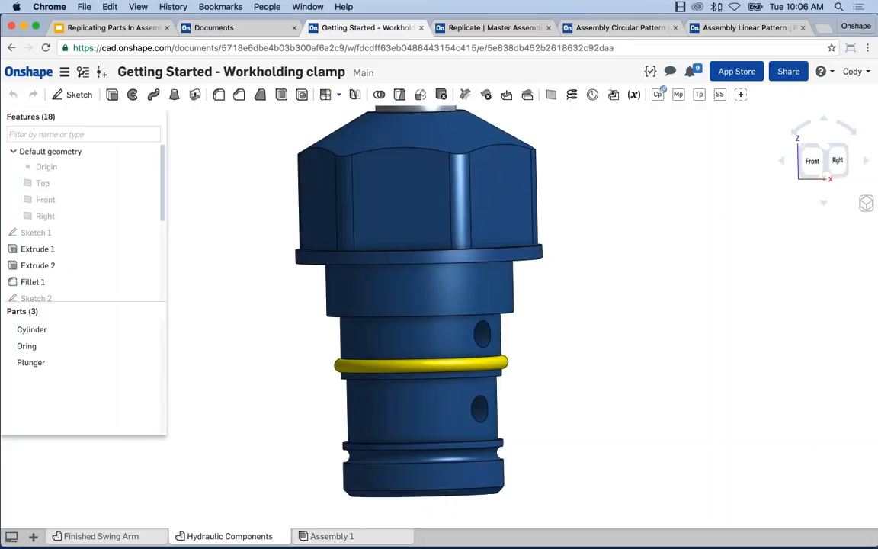
{"action": "scroll", "coordinate": [311, 355], "scroll_direction": "down", "scroll_amount": 2}
{"action": "middle_click_drag", "start_coordinate": [325, 384], "coordinate": [354, 419]}
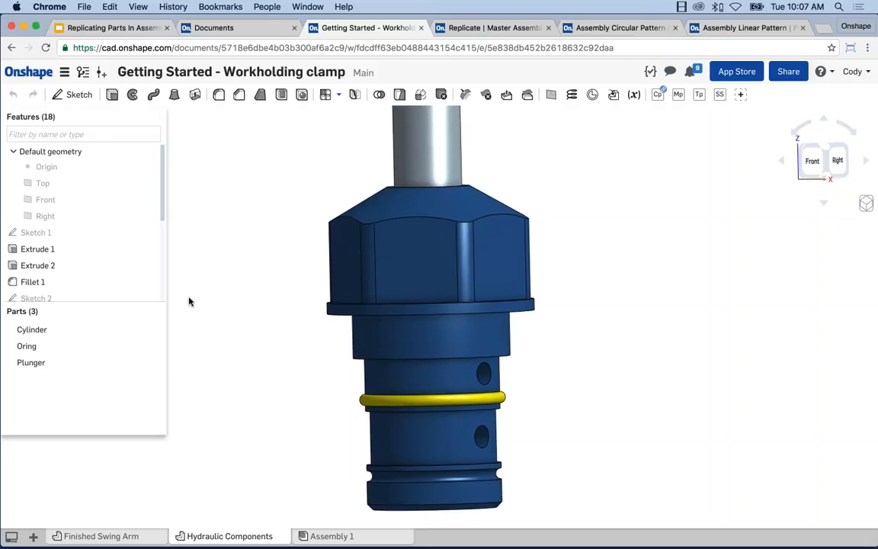
{"action": "scroll", "coordinate": [62, 200], "scroll_direction": "down", "scroll_amount": 3}
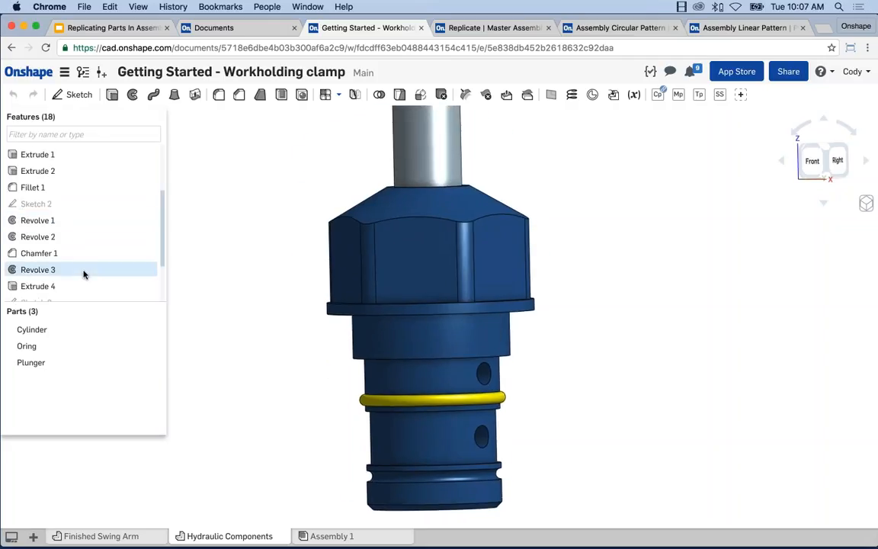
{"action": "scroll", "coordinate": [84, 272], "scroll_direction": "down", "scroll_amount": 2}
{"action": "scroll", "coordinate": [329, 349], "scroll_direction": "down", "scroll_amount": 1}
{"action": "middle_click_drag", "start_coordinate": [293, 323], "coordinate": [337, 369]}
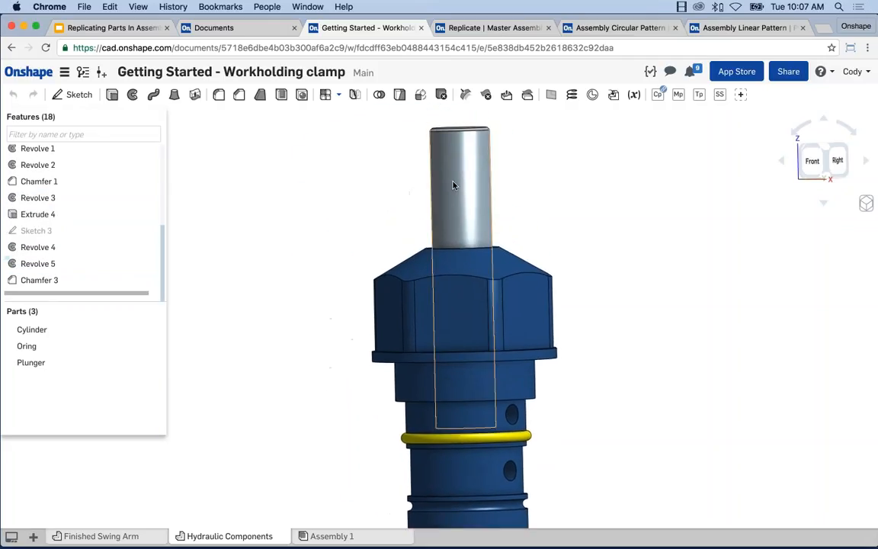
{"action": "scroll", "coordinate": [660, 258], "scroll_direction": "down", "scroll_amount": 1}
{"action": "middle_click_drag", "start_coordinate": [659, 288], "coordinate": [625, 265]}
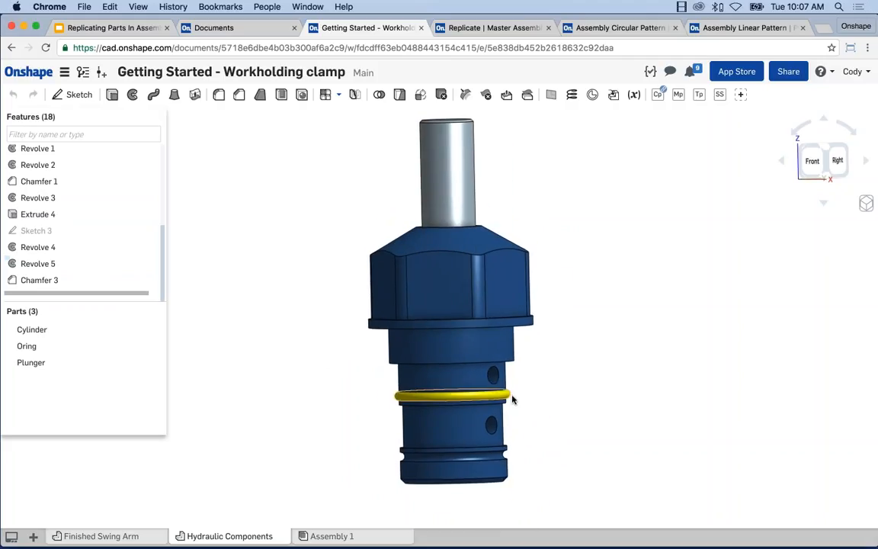
{"action": "scroll", "coordinate": [512, 398], "scroll_direction": "up", "scroll_amount": 5}
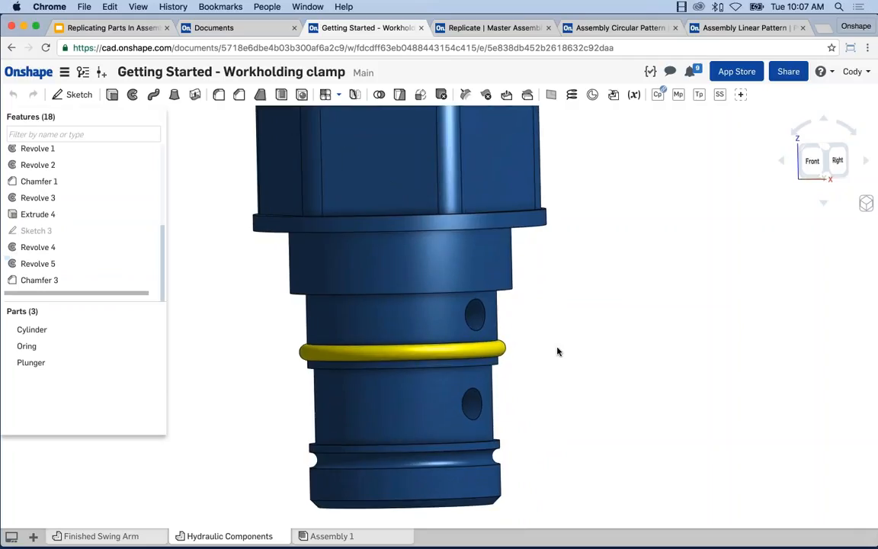
{"action": "middle_click_drag", "start_coordinate": [557, 351], "coordinate": [601, 319]}
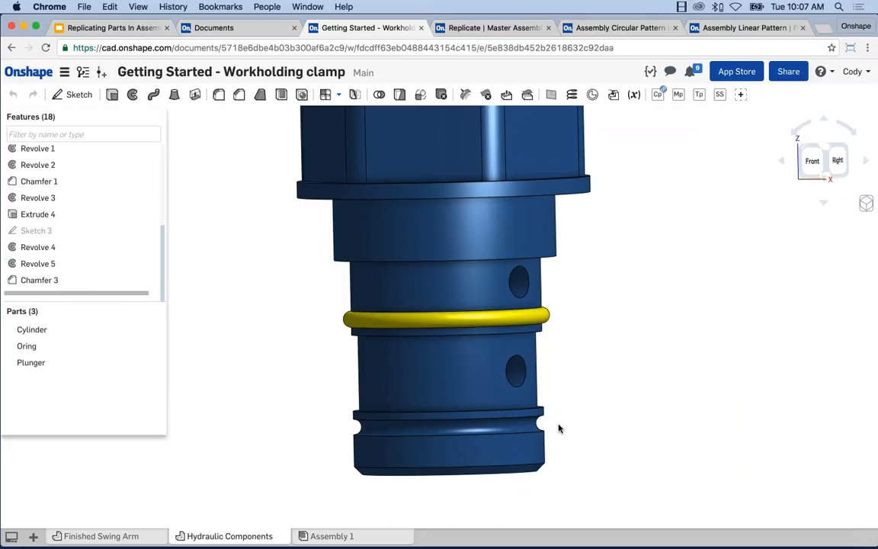
- In Assembly 1, copy the O-ring instance and paste two copies of it into empty space beside the clamp
{"action": "left_click", "coordinate": [327, 536]}
{"action": "scroll", "coordinate": [343, 409], "scroll_direction": "down", "scroll_amount": 2}
{"action": "middle_click_drag", "start_coordinate": [452, 422], "coordinate": [512, 419]}
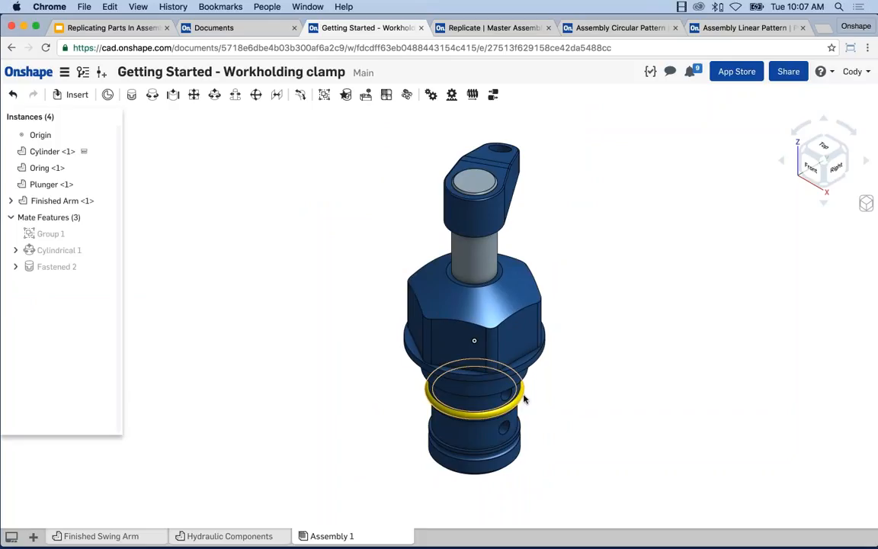
{"action": "left_click", "coordinate": [522, 396]}
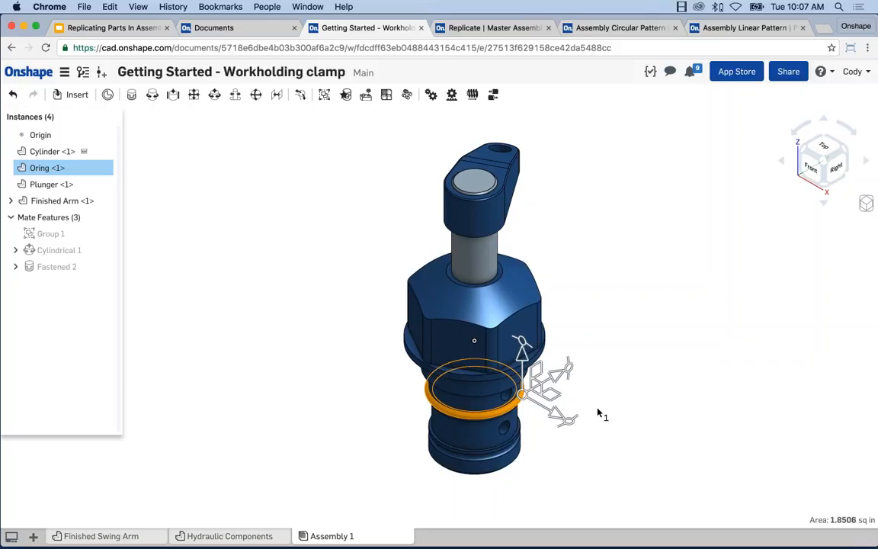
{"action": "left_click", "coordinate": [620, 232]}
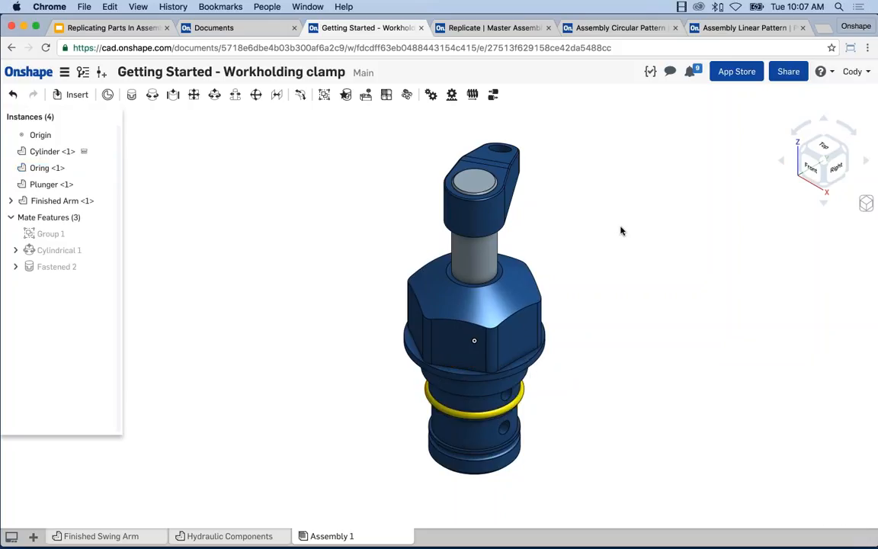
{"action": "key", "text": "super+v"}
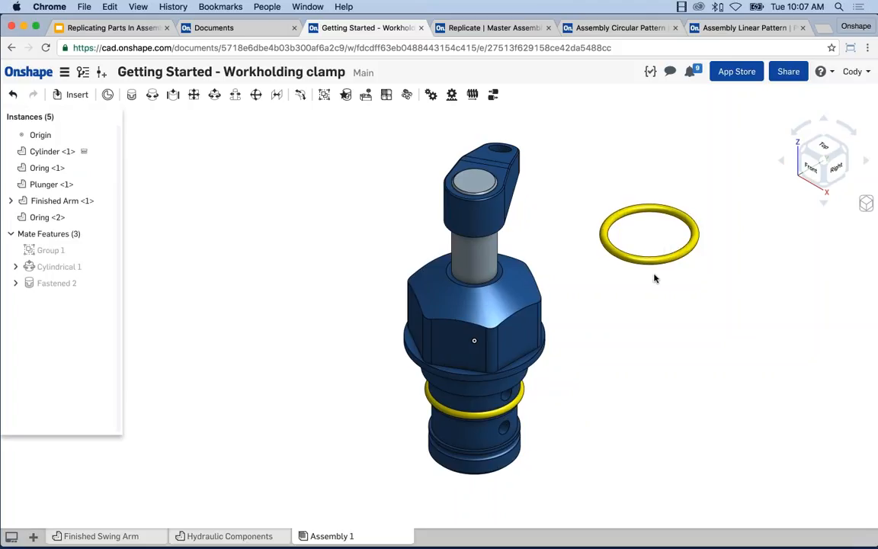
{"action": "scroll", "coordinate": [656, 274], "scroll_direction": "down", "scroll_amount": 1}
{"action": "middle_click_drag", "start_coordinate": [655, 275], "coordinate": [651, 287]}
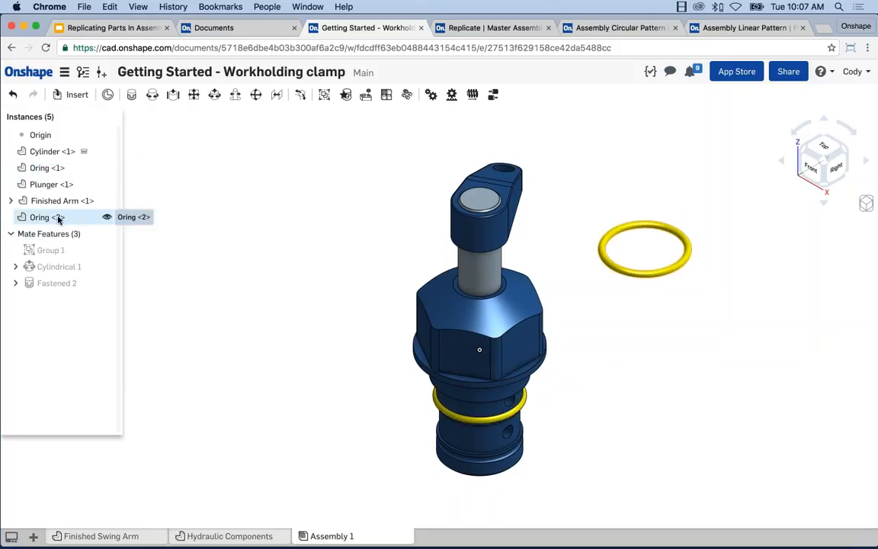
{"action": "middle_click_drag", "start_coordinate": [353, 368], "coordinate": [352, 353]}
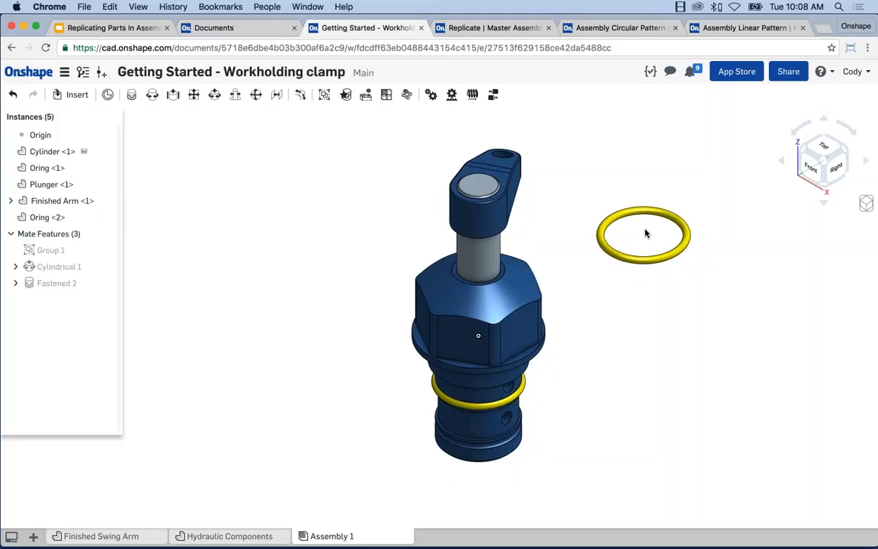
{"action": "key", "text": "super+v"}
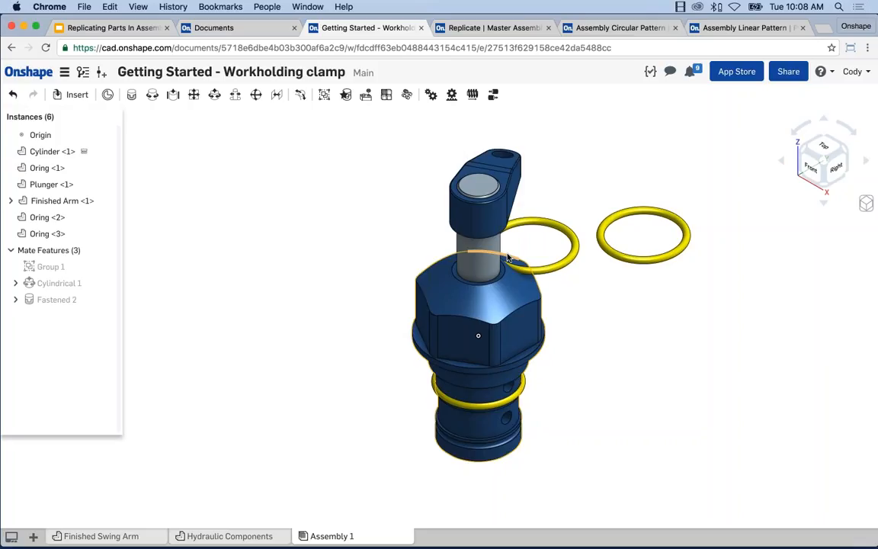
- View the insertable parts of the current workspace without adding any, and undo both O-ring pastes
{"action": "left_click", "coordinate": [70, 98]}
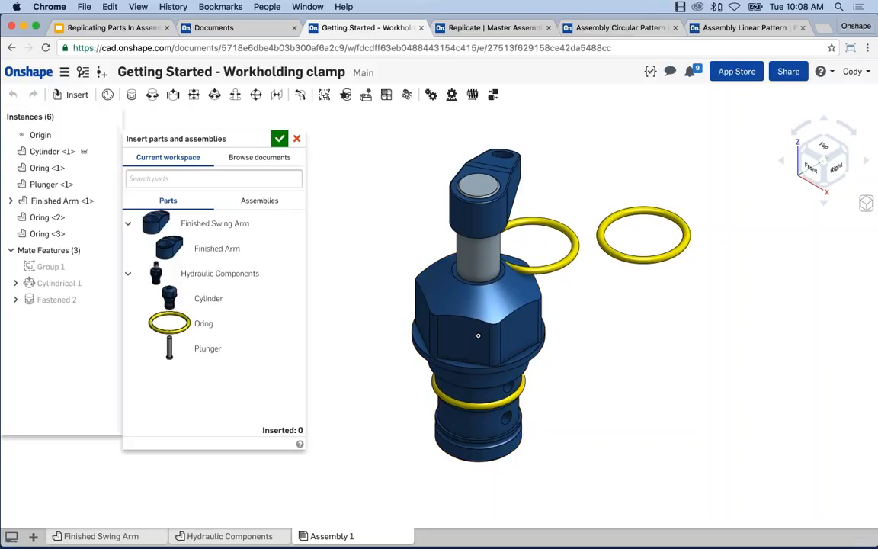
{"action": "left_click", "coordinate": [278, 137]}
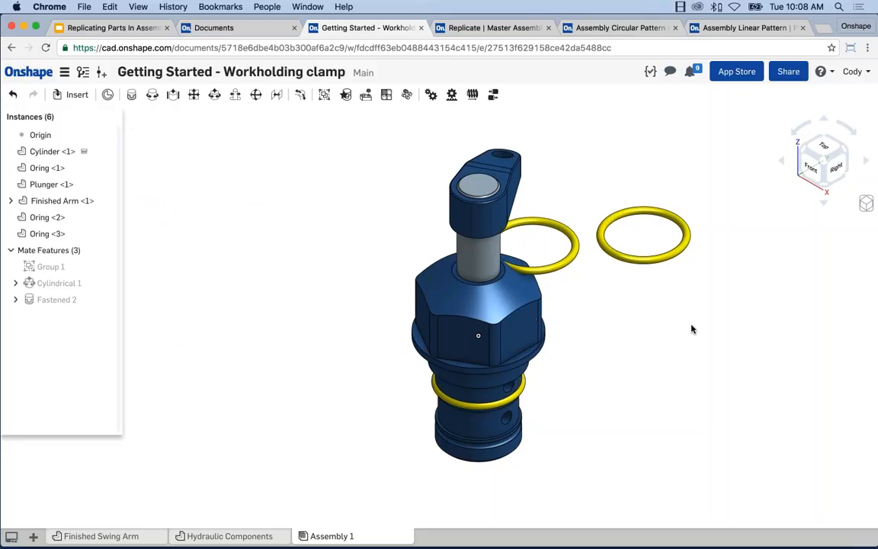
{"action": "key", "text": "super+z"}
{"action": "key", "text": "super+z"}
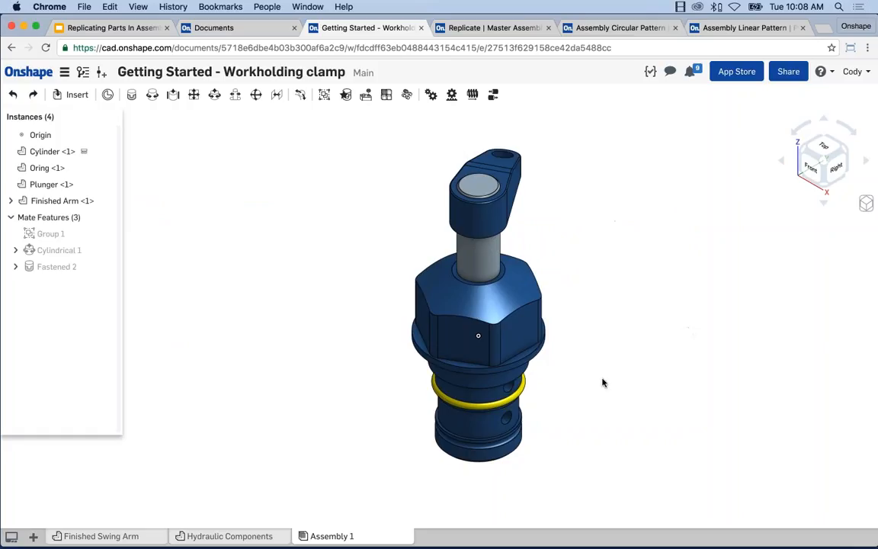
- Copy Oring <1>, paste a single copy beside the clamp, and undo the paste
{"action": "middle_click_drag", "start_coordinate": [602, 382], "coordinate": [592, 356]}
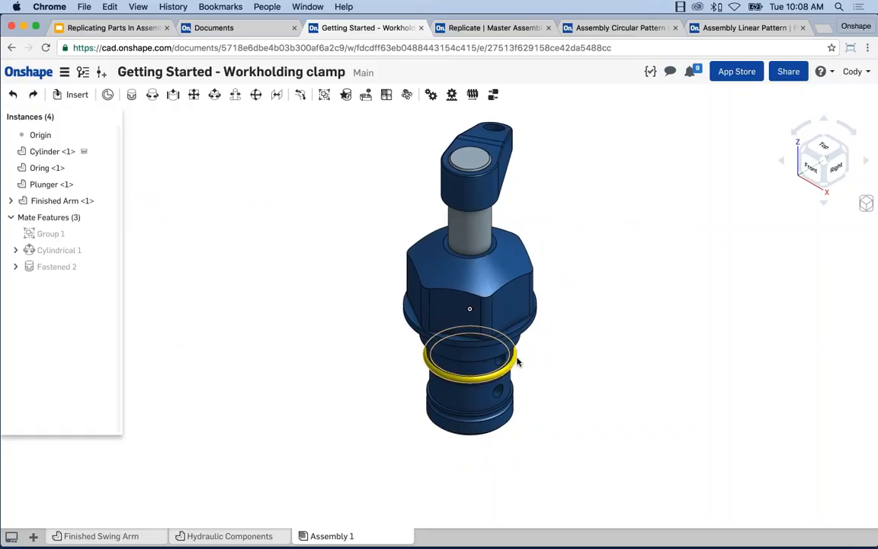
{"action": "right_click", "coordinate": [517, 362]}
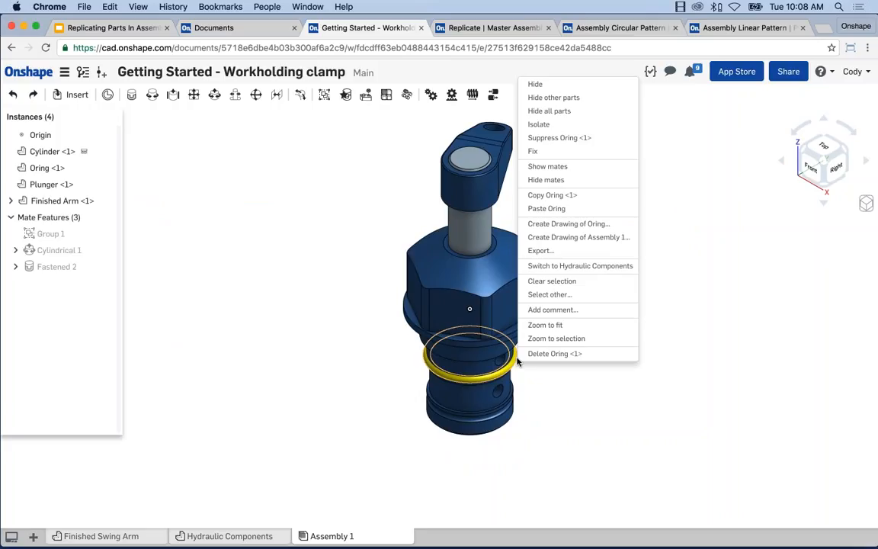
{"action": "left_click", "coordinate": [551, 195]}
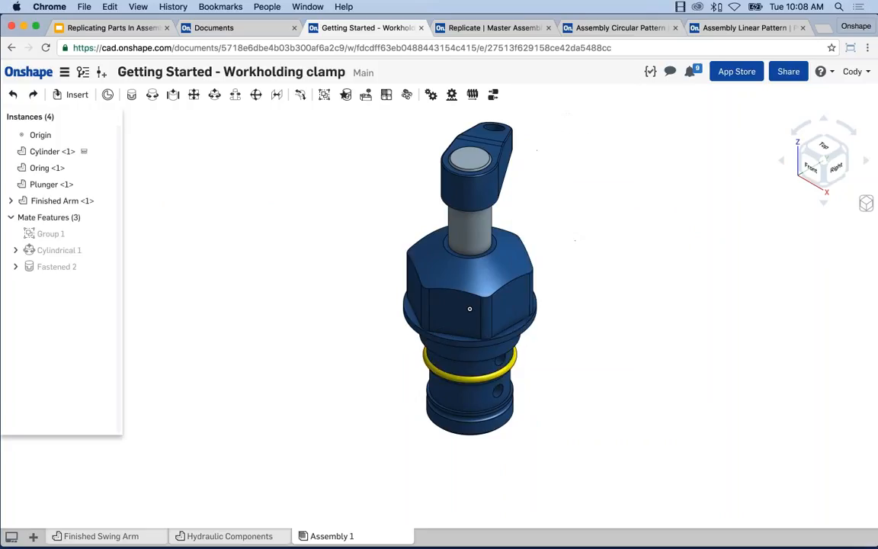
{"action": "right_click", "coordinate": [623, 203]}
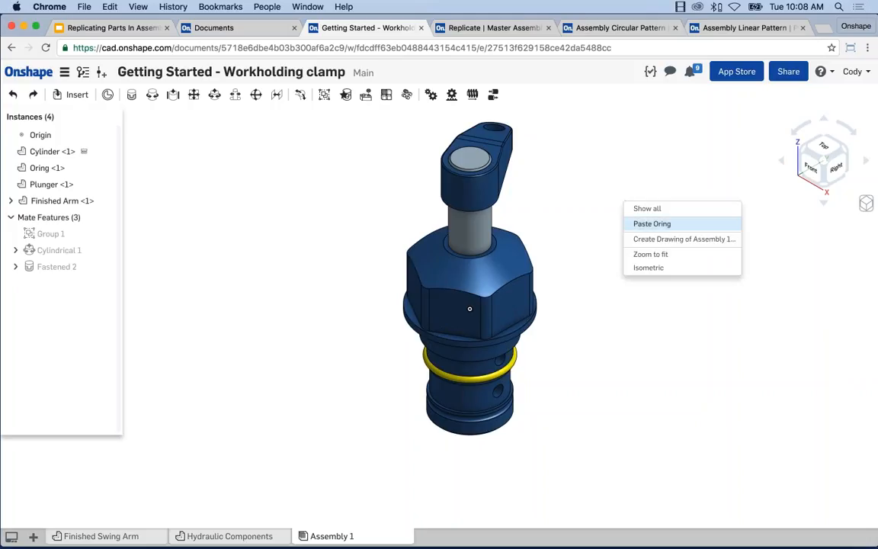
{"action": "left_click", "coordinate": [646, 221]}
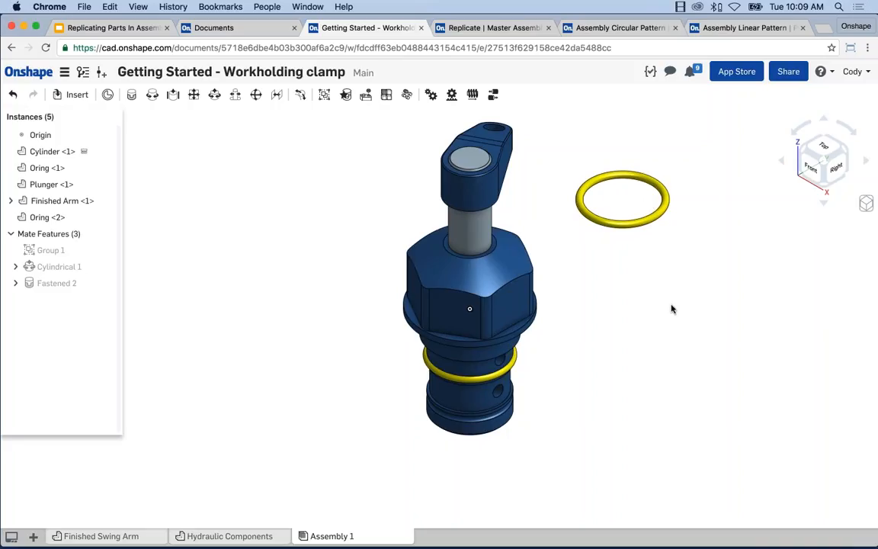
{"action": "key", "text": "super+z"}
- Copy the cylinder and plunger together, paste them into empty space beside the clamp, and undo the paste
{"action": "left_click", "coordinate": [499, 406]}
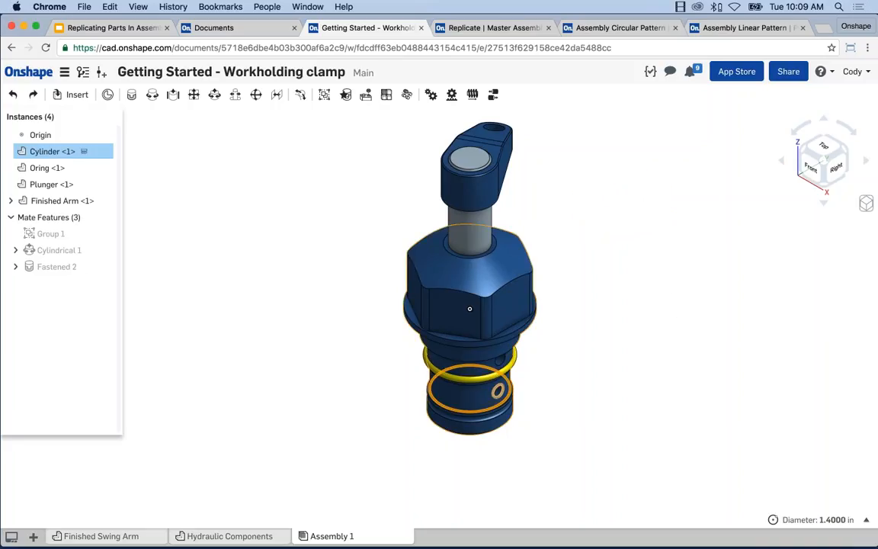
{"action": "left_click", "coordinate": [498, 373]}
{"action": "left_click", "coordinate": [481, 230]}
{"action": "middle_click_drag", "start_coordinate": [587, 254], "coordinate": [507, 259]}
{"action": "right_click", "coordinate": [397, 242]}
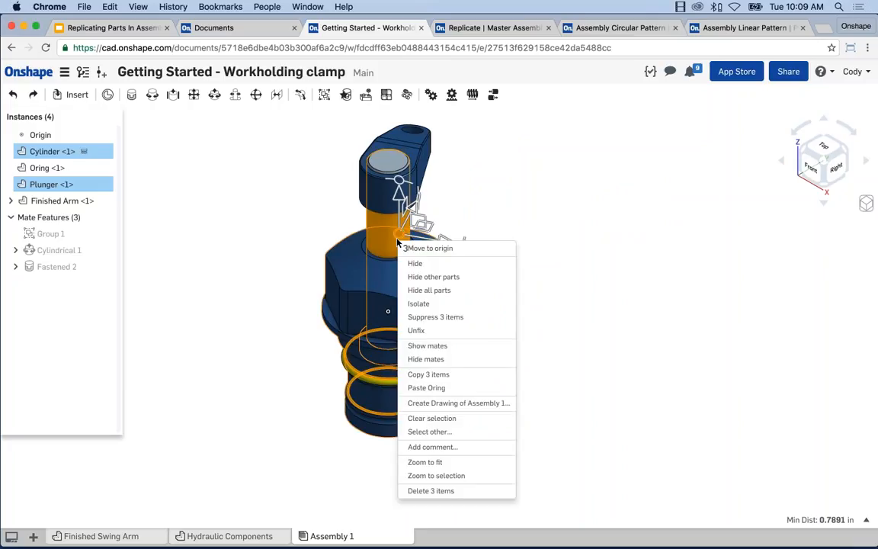
{"action": "left_click", "coordinate": [428, 374]}
{"action": "left_click", "coordinate": [570, 230]}
{"action": "right_click", "coordinate": [591, 162]}
{"action": "left_click", "coordinate": [618, 182]}
{"action": "middle_click_drag", "start_coordinate": [671, 214], "coordinate": [641, 324]}
{"action": "key", "text": "ctrl+z"}
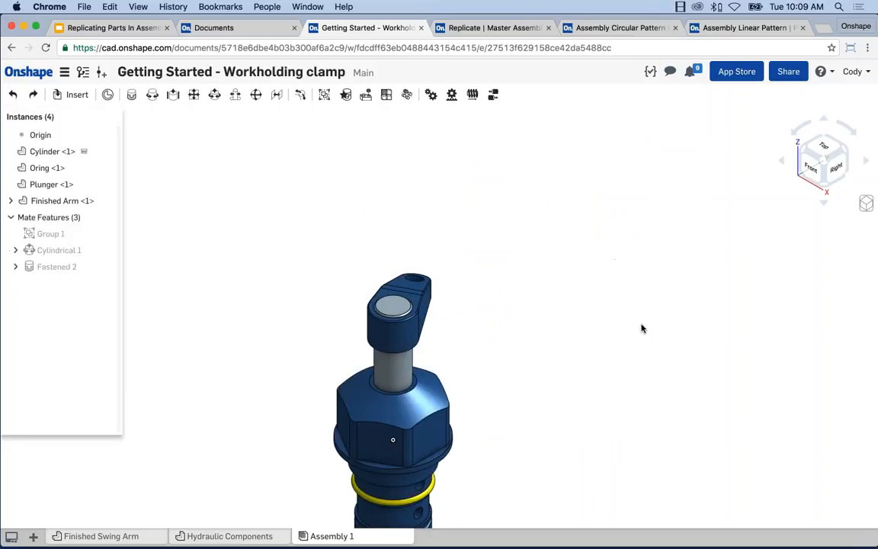
{"action": "middle_click_drag", "start_coordinate": [572, 339], "coordinate": [614, 258]}
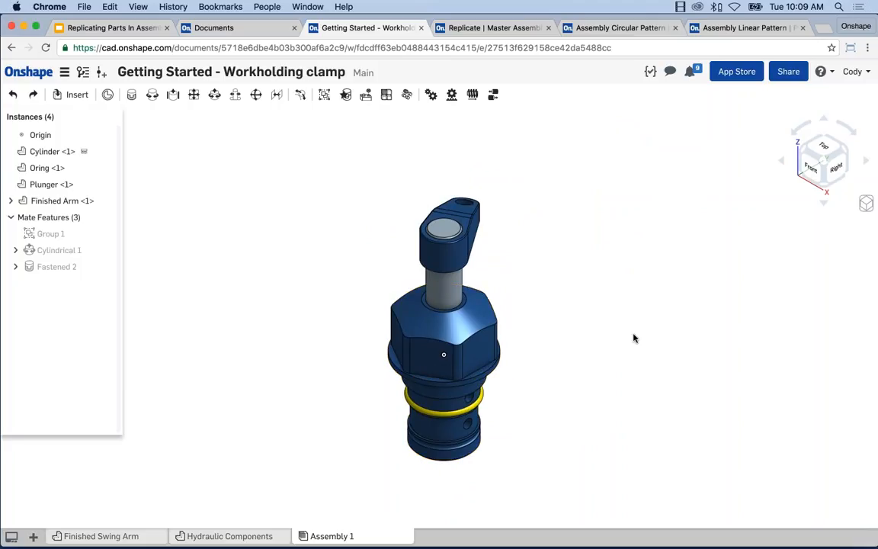
{"action": "middle_click_drag", "start_coordinate": [646, 335], "coordinate": [654, 319]}
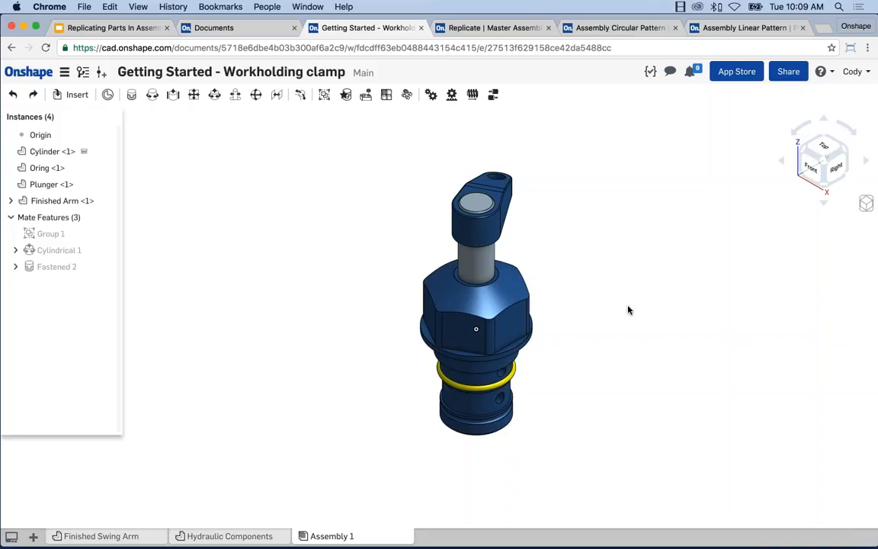
{"action": "middle_click_drag", "start_coordinate": [625, 307], "coordinate": [617, 307]}
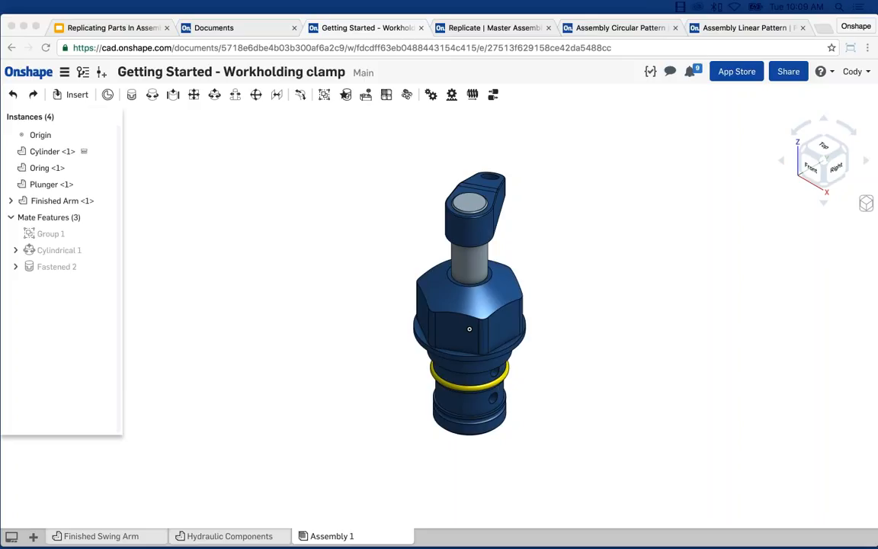
- Open the Hydraulic Components part studio and examine the O-ring and its seat on the cylinder
{"action": "left_click", "coordinate": [206, 535]}
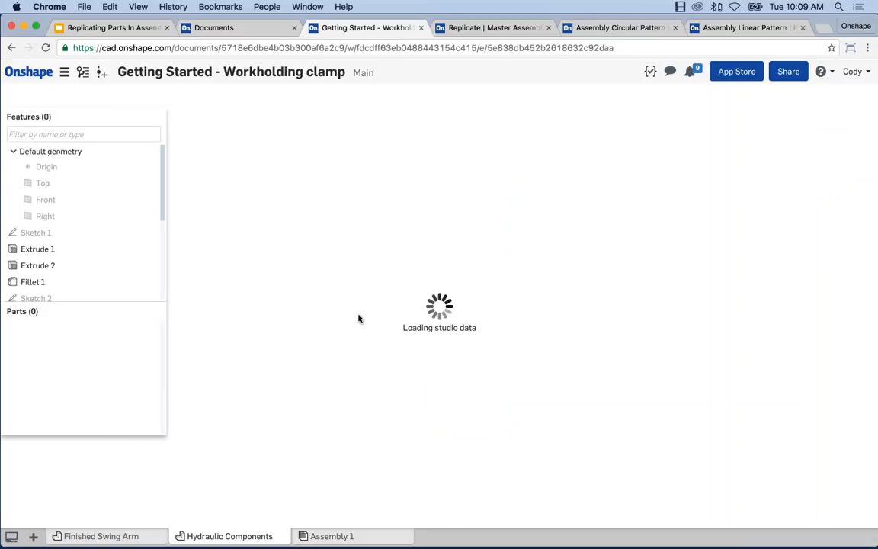
{"action": "middle_click_drag", "start_coordinate": [594, 306], "coordinate": [573, 352]}
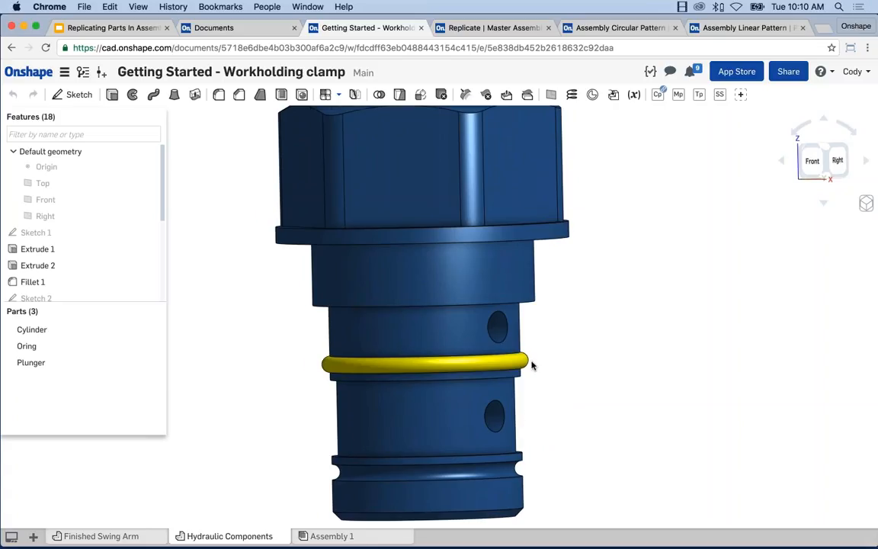
{"action": "scroll", "coordinate": [532, 362], "scroll_direction": "up", "scroll_amount": 5}
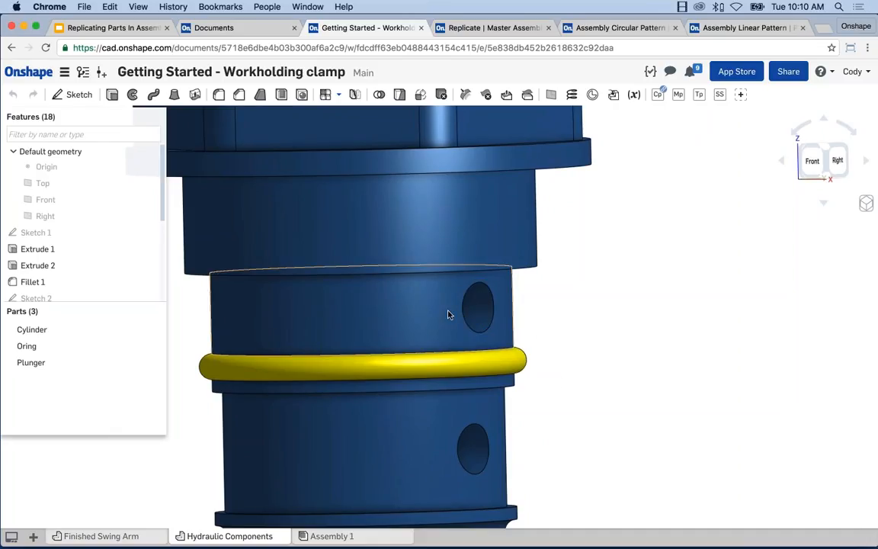
{"action": "scroll", "coordinate": [624, 353], "scroll_direction": "down", "scroll_amount": 5}
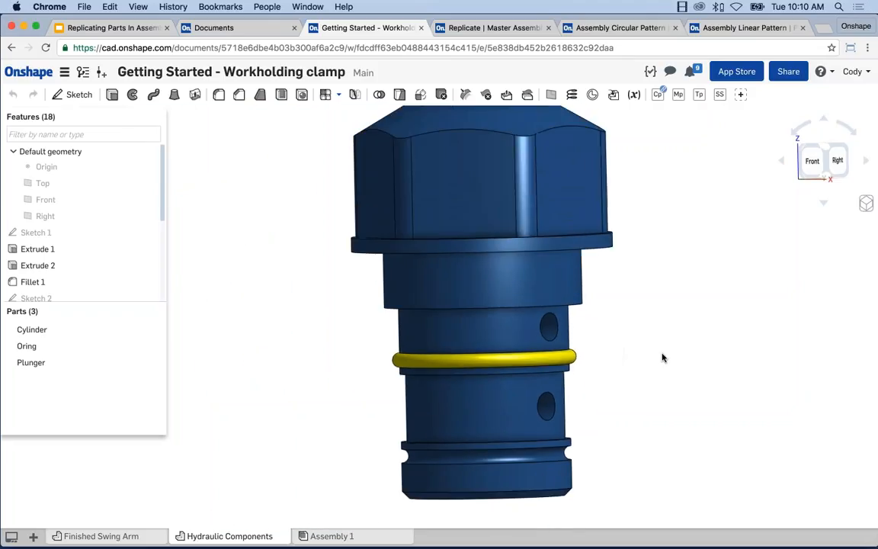
{"action": "scroll", "coordinate": [637, 366], "scroll_direction": "down", "scroll_amount": 3}
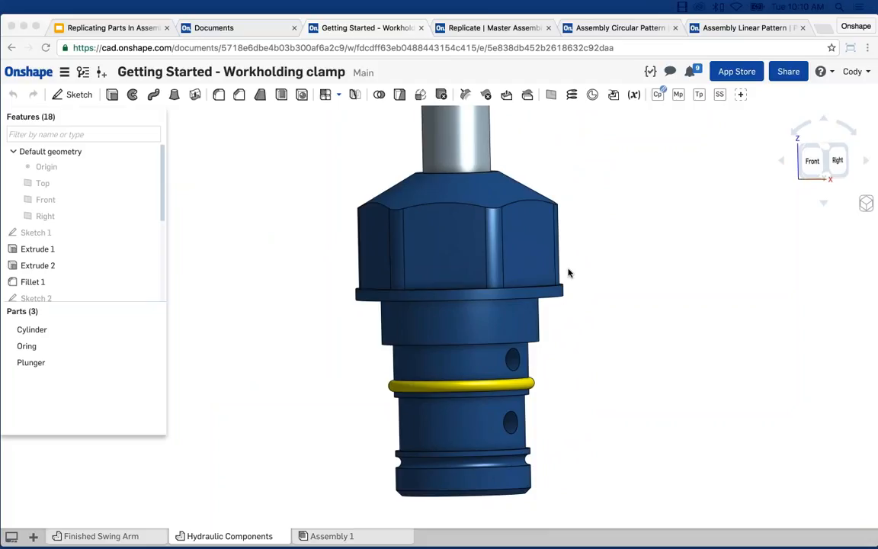
- Highlight faces of the cylinder and plunger in the part studio, clear the selection, and view the parts from above
{"action": "mouse_move", "coordinate": [639, 373]}
{"action": "right_mouse_down"}
{"action": "mouse_move", "coordinate": [632, 344]}
{"action": "mouse_move", "coordinate": [697, 323]}
{"action": "right_mouse_up"}
{"action": "left_click", "coordinate": [507, 405]}
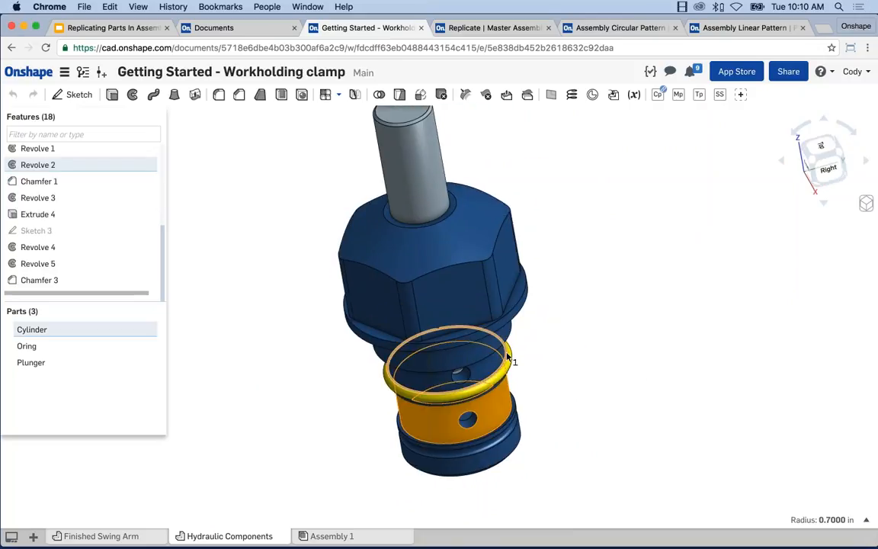
{"action": "left_click", "coordinate": [427, 189]}
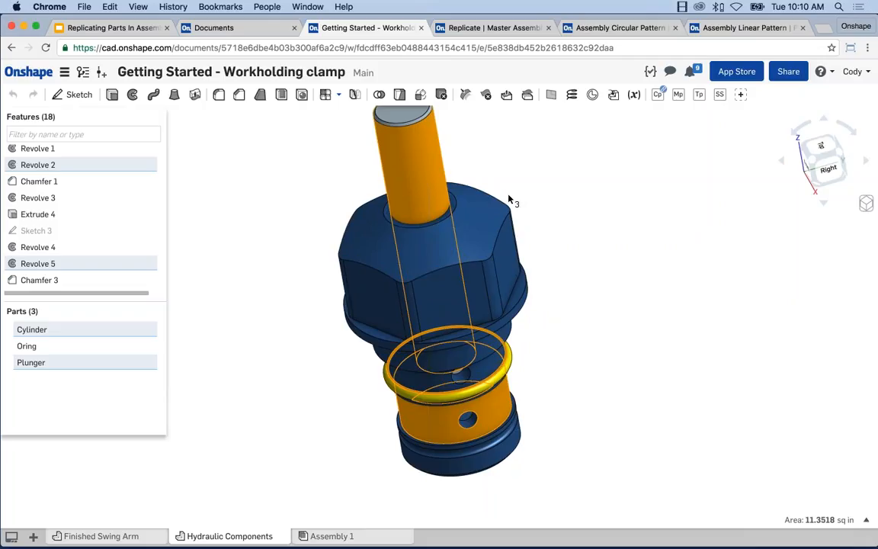
{"action": "key", "text": "space"}
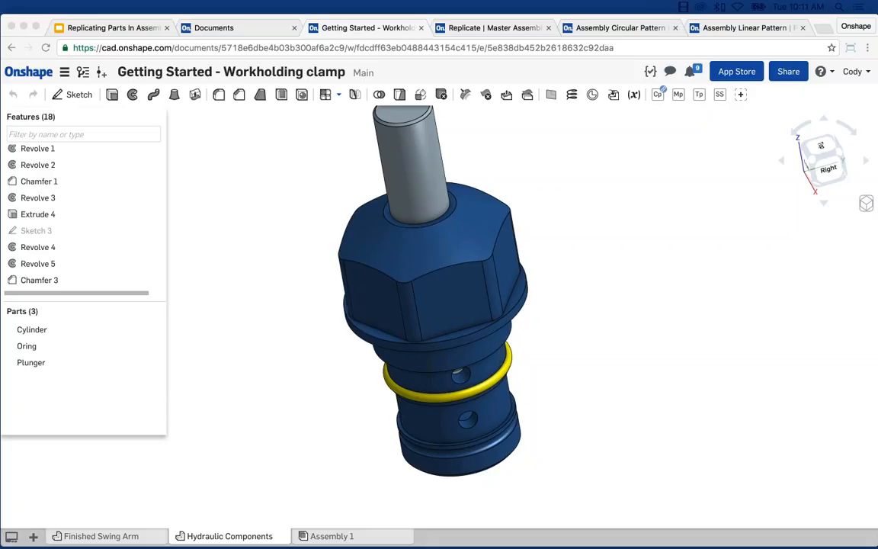
{"action": "scroll", "coordinate": [531, 323], "scroll_direction": "up", "scroll_amount": 2}
{"action": "scroll", "coordinate": [591, 360], "scroll_direction": "down", "scroll_amount": 3}
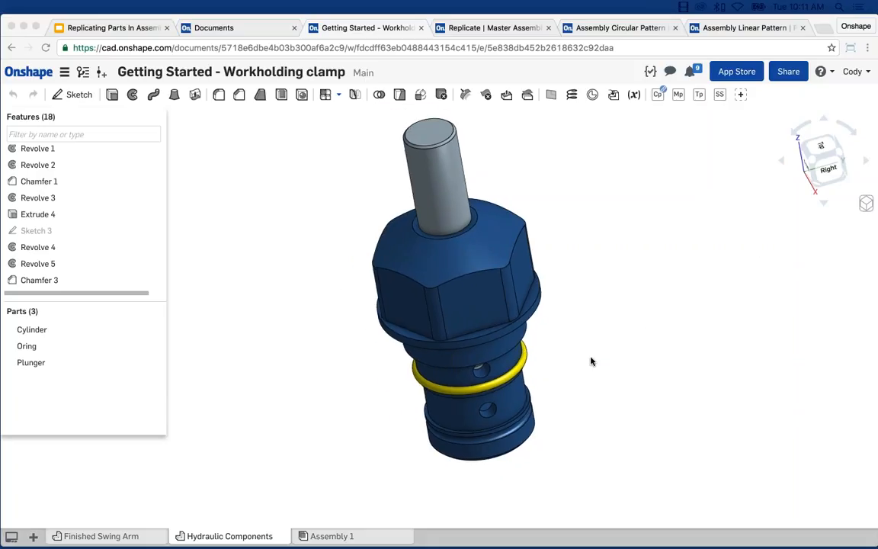
{"action": "left_click", "coordinate": [611, 277]}
{"action": "middle_click_drag", "start_coordinate": [611, 277], "coordinate": [584, 294]}
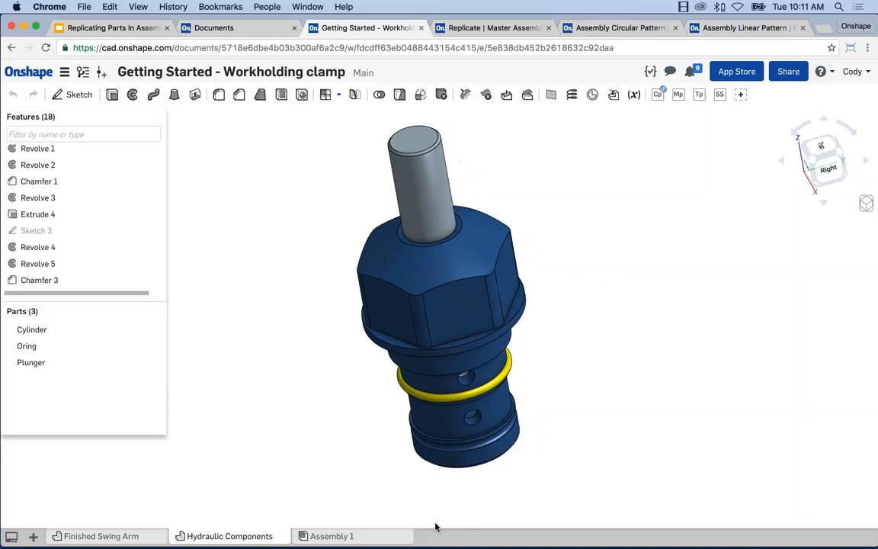
- Return to Assembly 1 and view the available commands for the Finished Arm <1> instance without applying any
{"action": "left_click", "coordinate": [331, 535]}
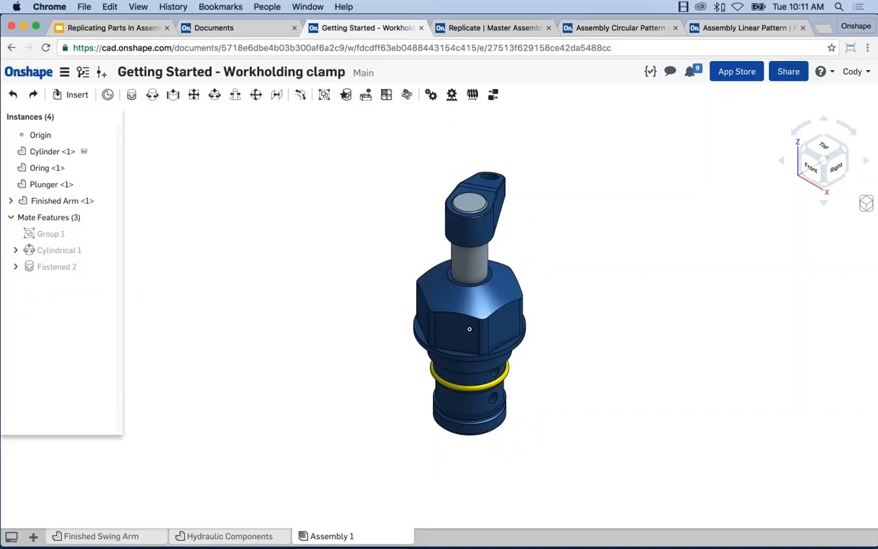
{"action": "right_click", "coordinate": [60, 201]}
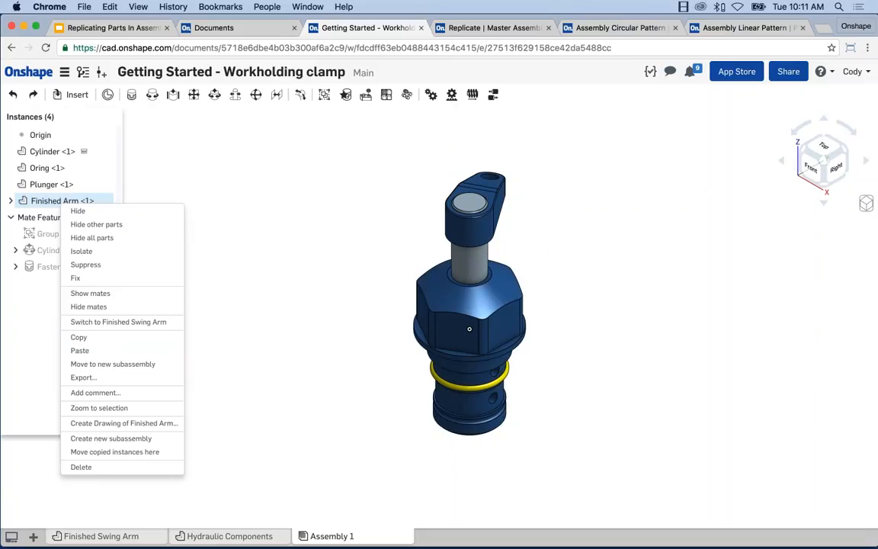
{"action": "left_click", "coordinate": [311, 153]}
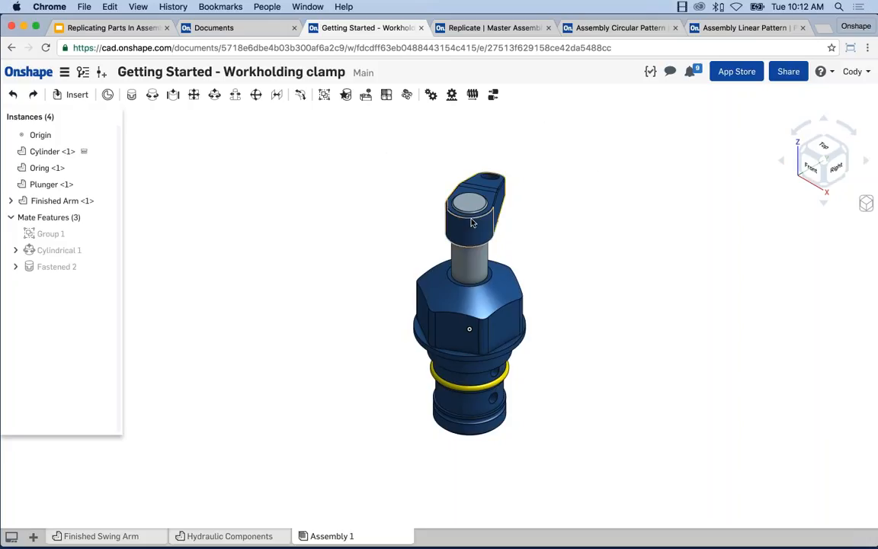
- View the parts of the current workspace that can be inserted into Assembly 1, and cancel without inserting any
{"action": "middle_click_drag", "start_coordinate": [414, 197], "coordinate": [412, 188]}
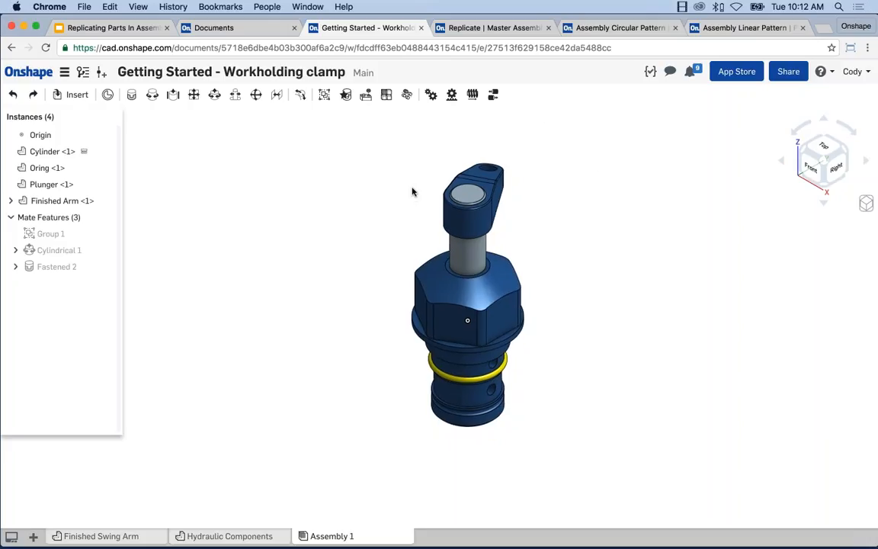
{"action": "left_click", "coordinate": [72, 94]}
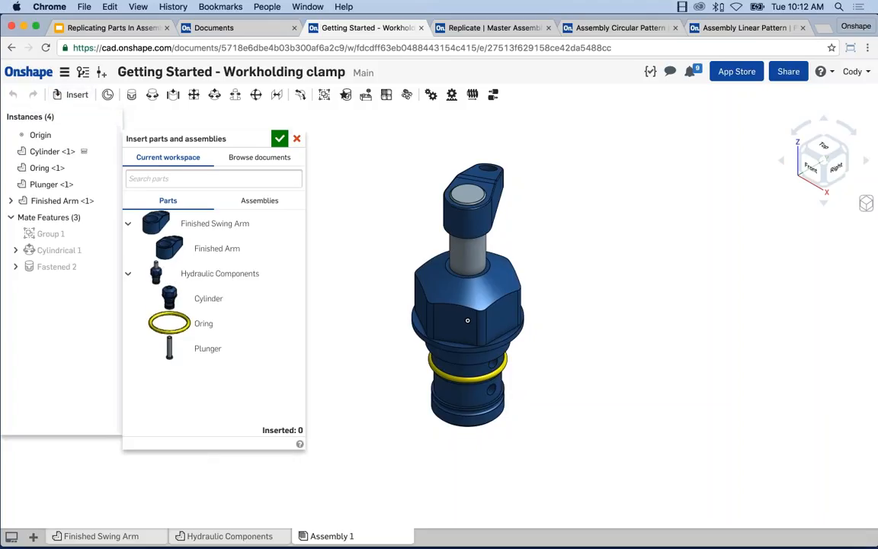
{"action": "left_click", "coordinate": [297, 137]}
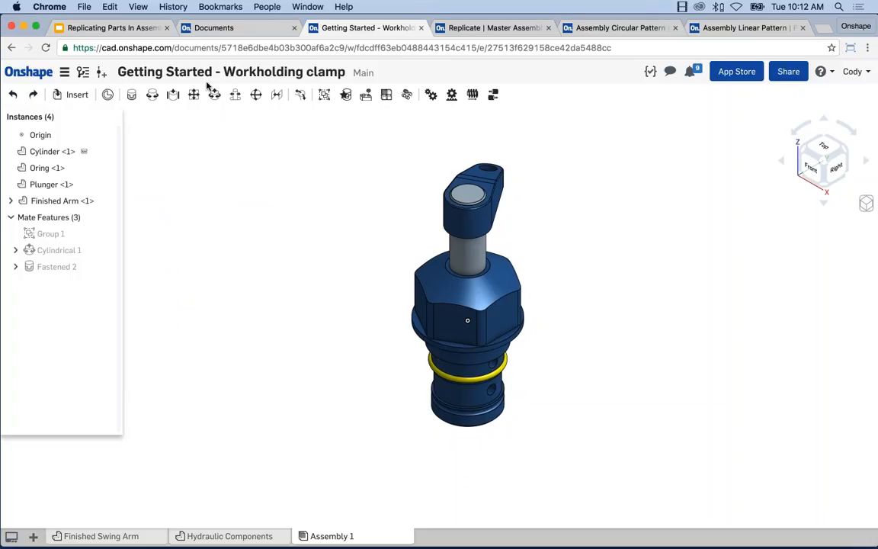
- Switch to the Replicating Parts In Assemblies presentation in Google Slides and present the Replicate slide full screen
{"action": "left_click", "coordinate": [141, 28]}
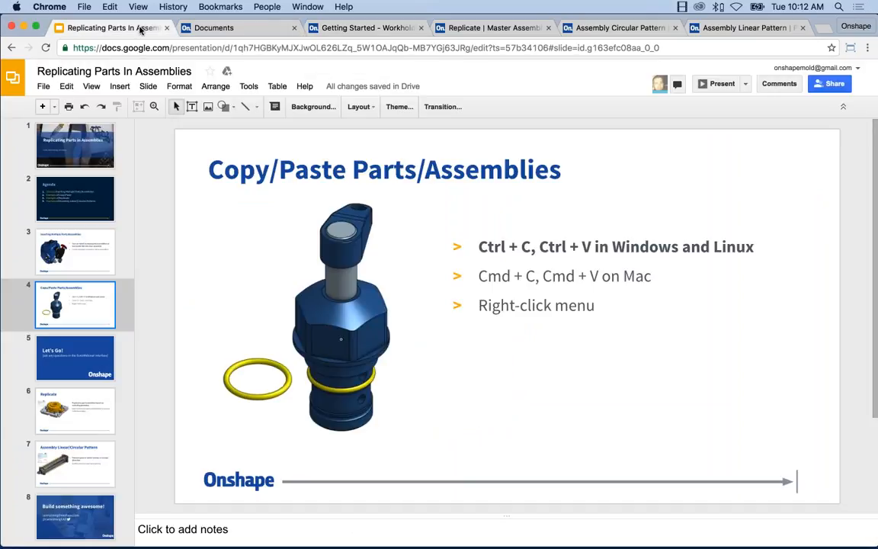
{"action": "left_click", "coordinate": [75, 400]}
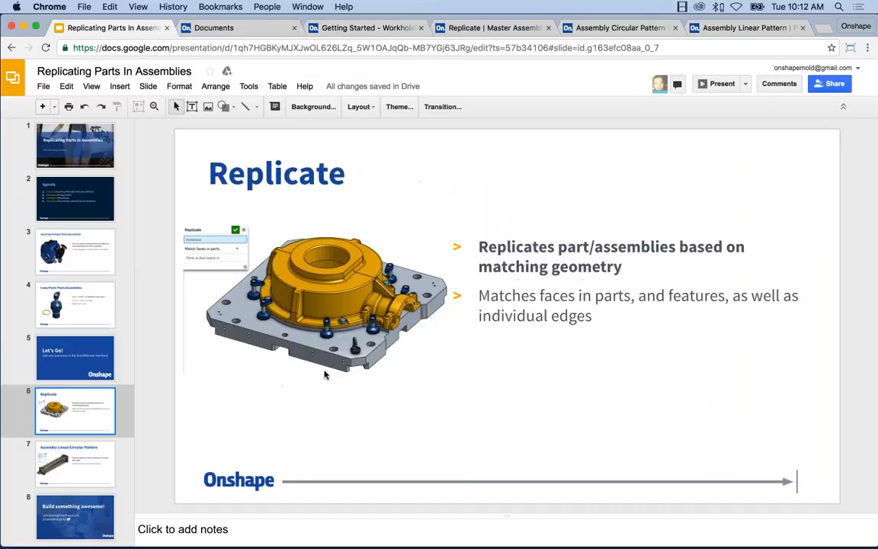
{"action": "left_click", "coordinate": [717, 83]}
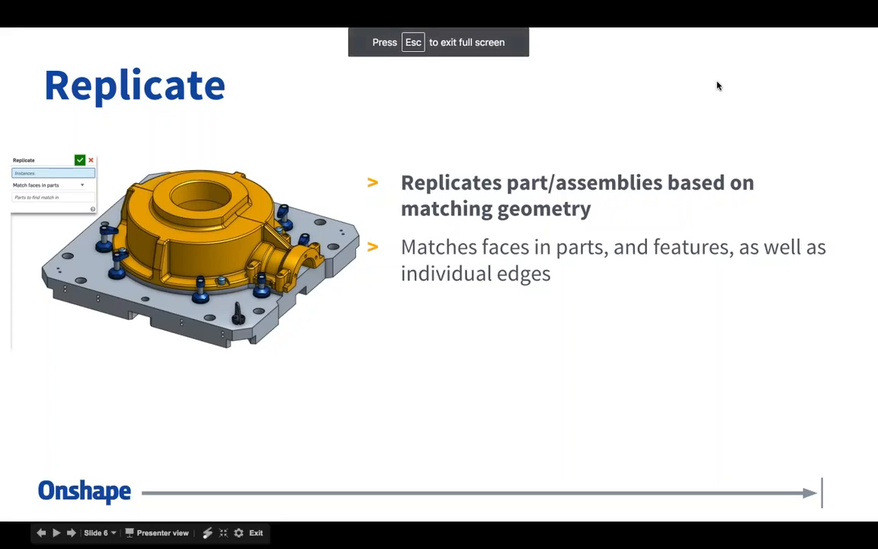
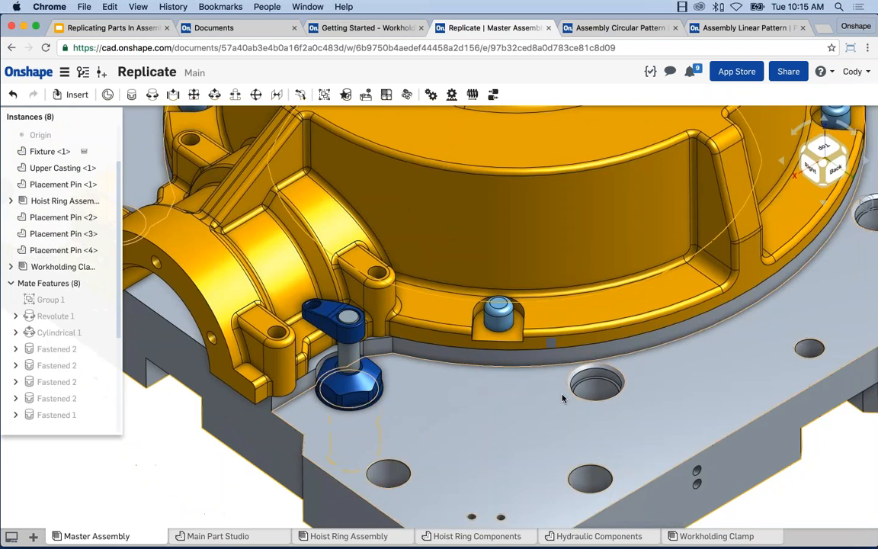
- Hide the workholding clamp subassembly in the Master Assembly to expose the fixture hole beneath it
{"action": "scroll", "coordinate": [596, 391], "scroll_direction": "down", "scroll_amount": 4}
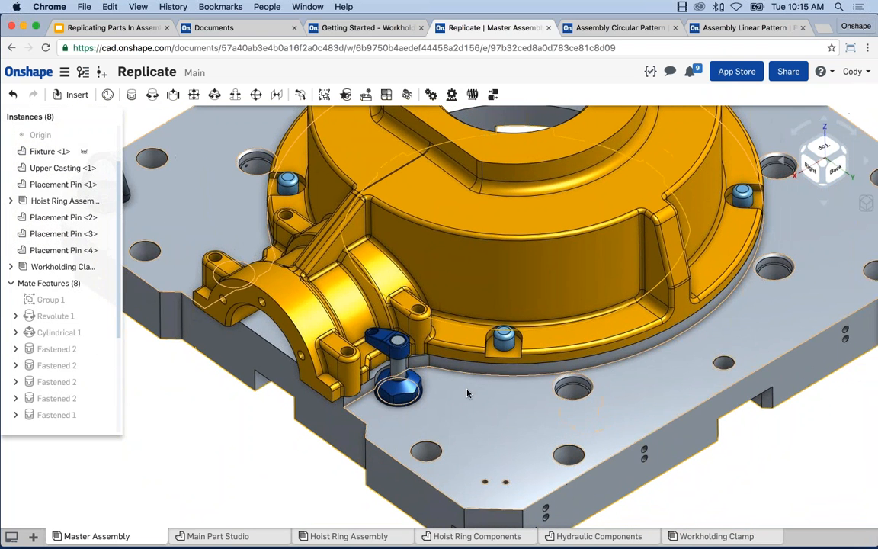
{"action": "middle_click_drag", "start_coordinate": [788, 263], "coordinate": [650, 337]}
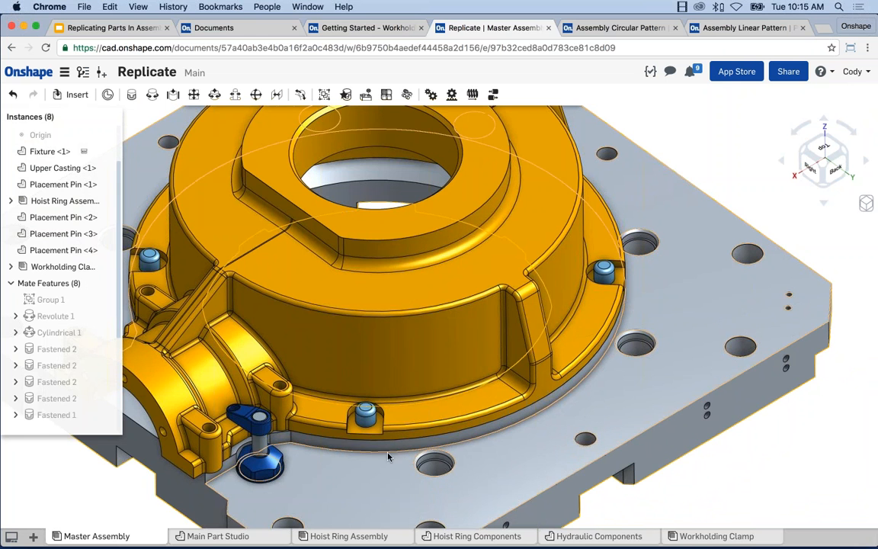
{"action": "middle_click_drag", "start_coordinate": [313, 464], "coordinate": [352, 445]}
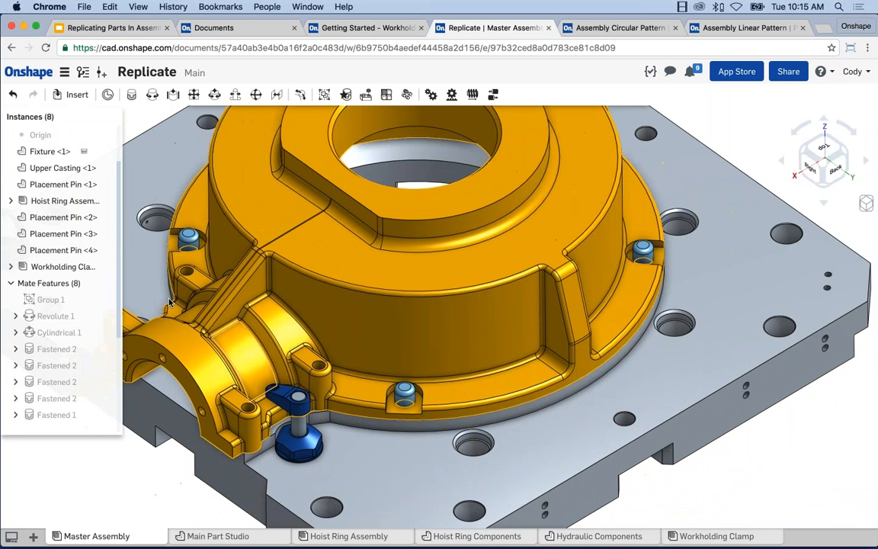
{"action": "left_click", "coordinate": [108, 266]}
{"action": "middle_click_drag", "start_coordinate": [302, 458], "coordinate": [308, 432]}
{"action": "scroll", "coordinate": [307, 432], "scroll_direction": "up", "scroll_amount": 5}
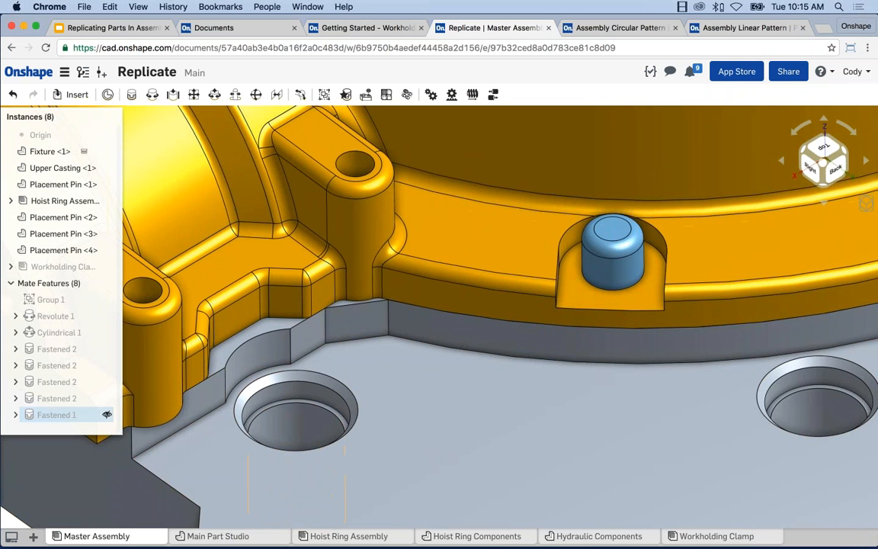
- Select the Fastened 1 mate to examine where the clamp attaches to the fixture hole, and deselect it
{"action": "left_click", "coordinate": [61, 415]}
{"action": "scroll", "coordinate": [310, 410], "scroll_direction": "down", "scroll_amount": 5}
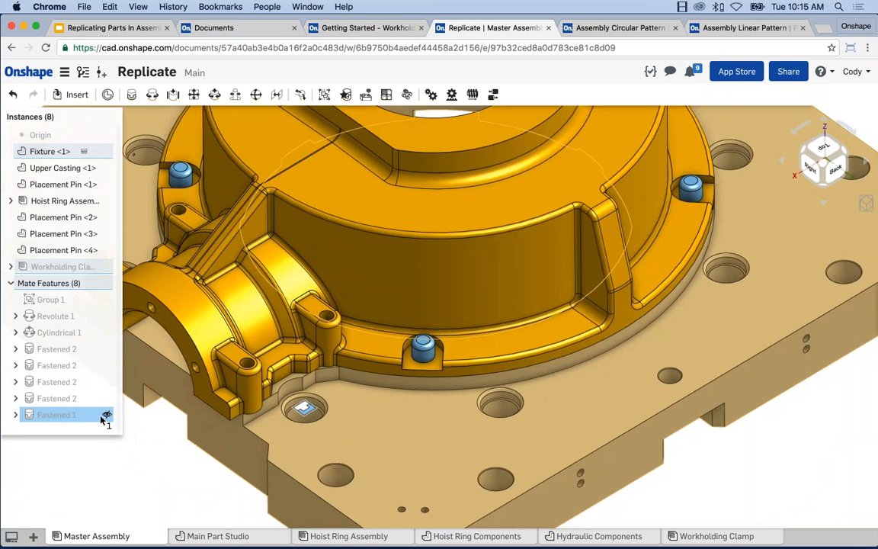
{"action": "left_click", "coordinate": [75, 415]}
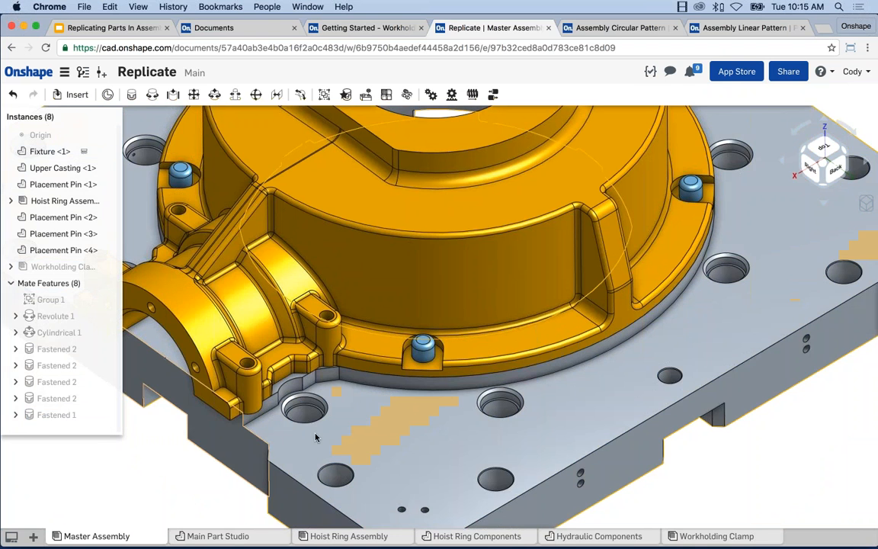
- Show the hidden workholding clamp subassembly again and examine its placement on the fixture
{"action": "scroll", "coordinate": [501, 374], "scroll_direction": "down", "scroll_amount": 4}
{"action": "right_click_drag", "start_coordinate": [430, 371], "coordinate": [398, 240]}
{"action": "left_click", "coordinate": [107, 266]}
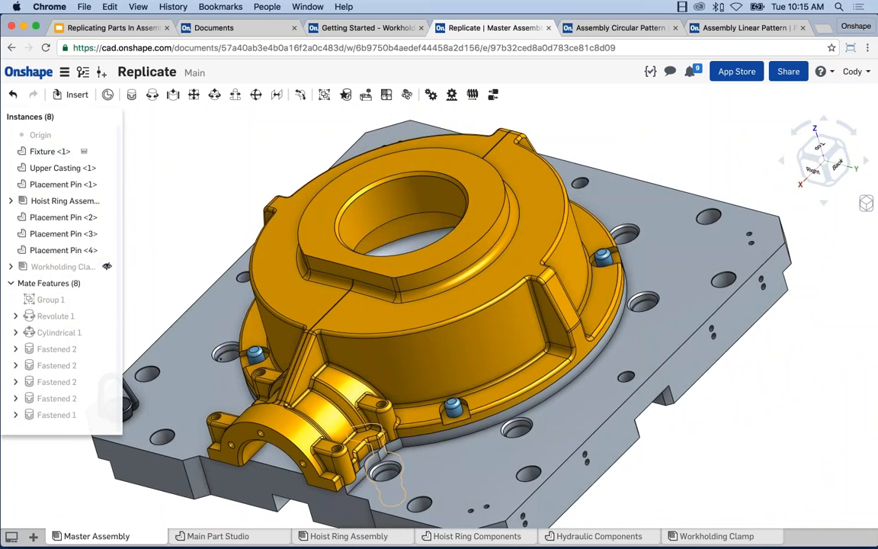
{"action": "scroll", "coordinate": [384, 458], "scroll_direction": "up", "scroll_amount": 4}
{"action": "scroll", "coordinate": [383, 455], "scroll_direction": "up", "scroll_amount": 2}
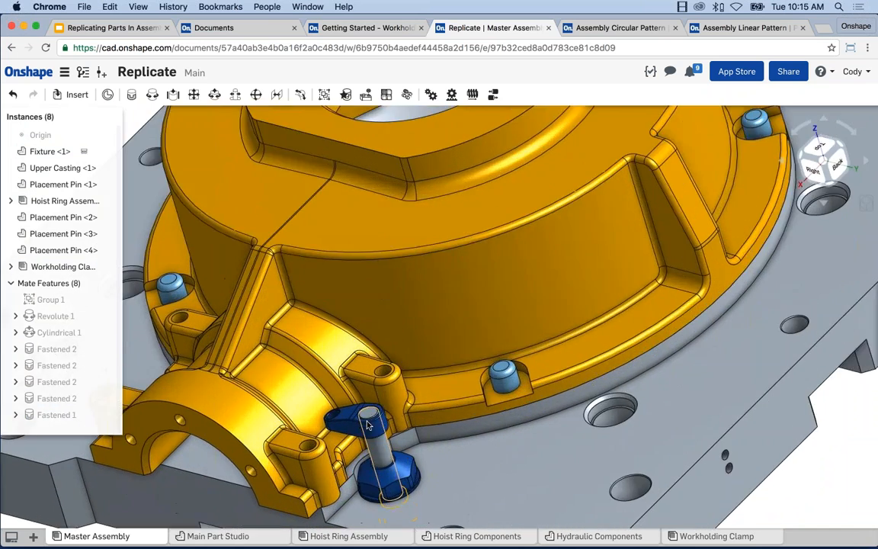
{"action": "scroll", "coordinate": [474, 427], "scroll_direction": "down", "scroll_amount": 6}
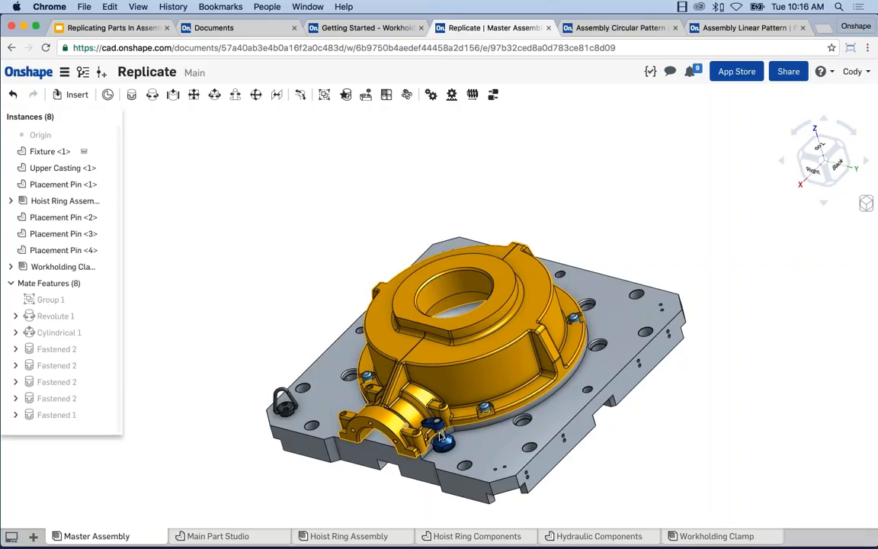
{"action": "scroll", "coordinate": [442, 426], "scroll_direction": "up", "scroll_amount": 8}
{"action": "scroll", "coordinate": [442, 422], "scroll_direction": "down", "scroll_amount": 4}
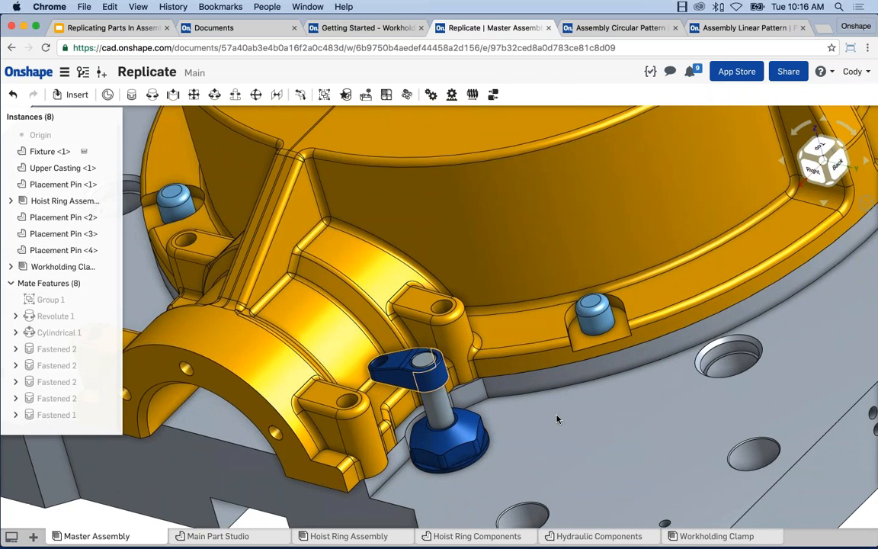
{"action": "scroll", "coordinate": [559, 415], "scroll_direction": "down", "scroll_amount": 4}
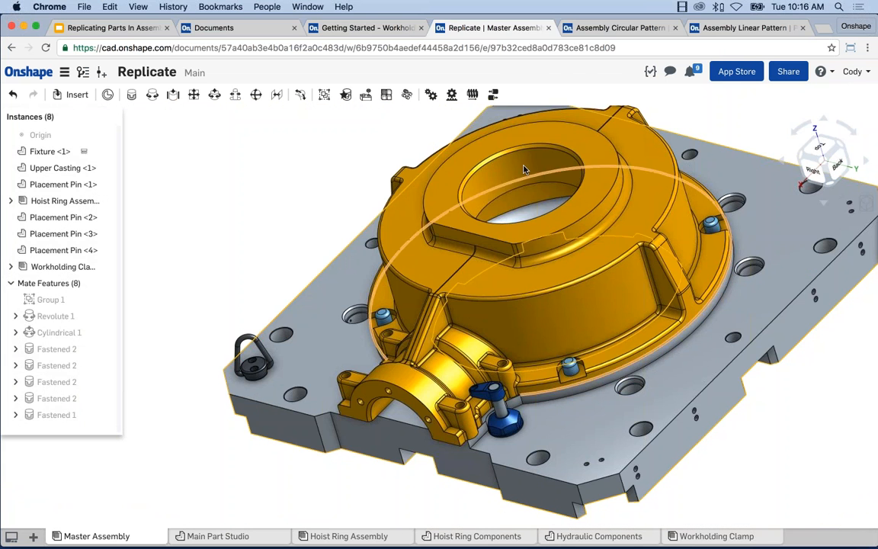
{"action": "middle_click_drag", "start_coordinate": [298, 169], "coordinate": [286, 182]}
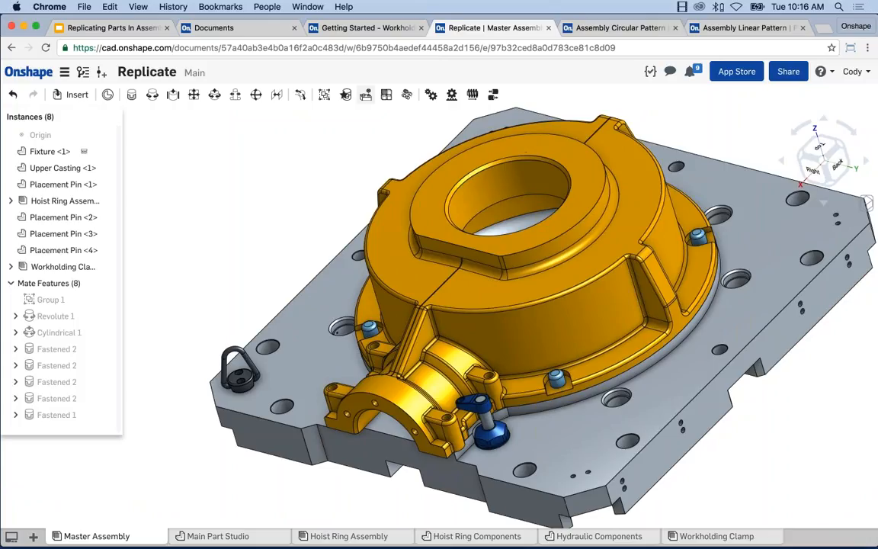
- Start a Replicate operation with the Workholding Clamp <1> subassembly as the instance to copy
{"action": "left_click", "coordinate": [366, 94]}
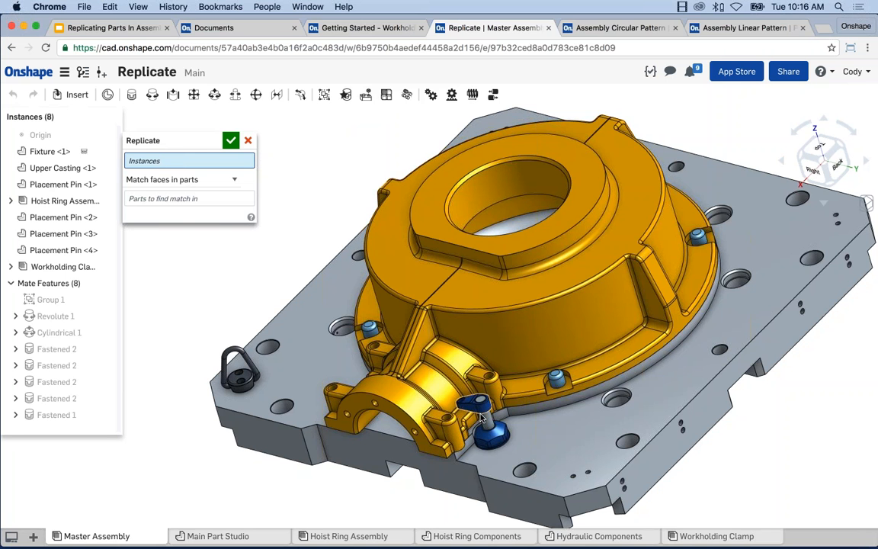
{"action": "scroll", "coordinate": [439, 395], "scroll_direction": "up", "scroll_amount": 5}
{"action": "scroll", "coordinate": [490, 415], "scroll_direction": "down", "scroll_amount": 3}
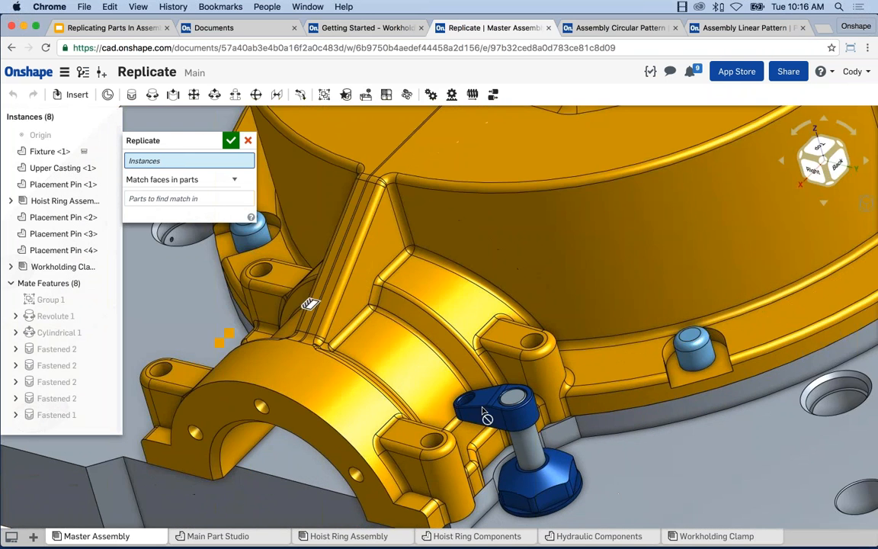
{"action": "scroll", "coordinate": [525, 418], "scroll_direction": "down", "scroll_amount": 2}
{"action": "scroll", "coordinate": [525, 418], "scroll_direction": "down", "scroll_amount": 1}
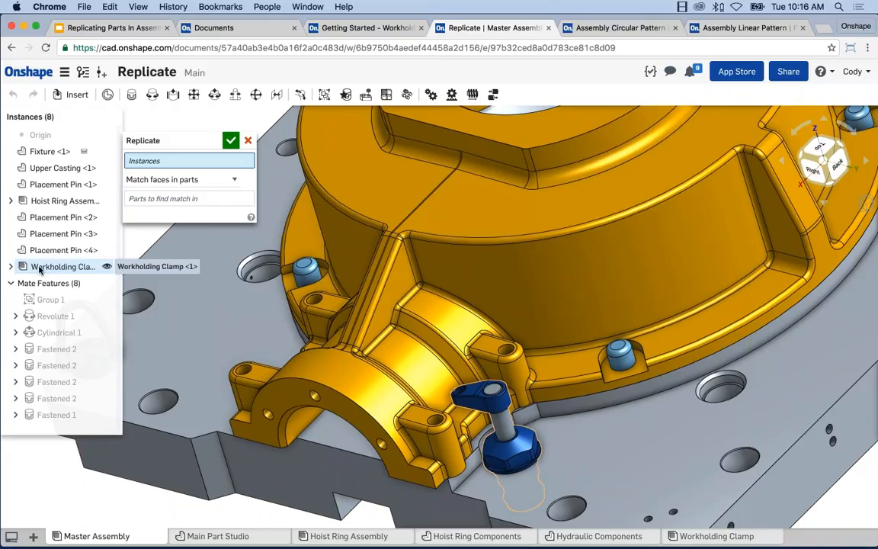
{"action": "left_click", "coordinate": [40, 266]}
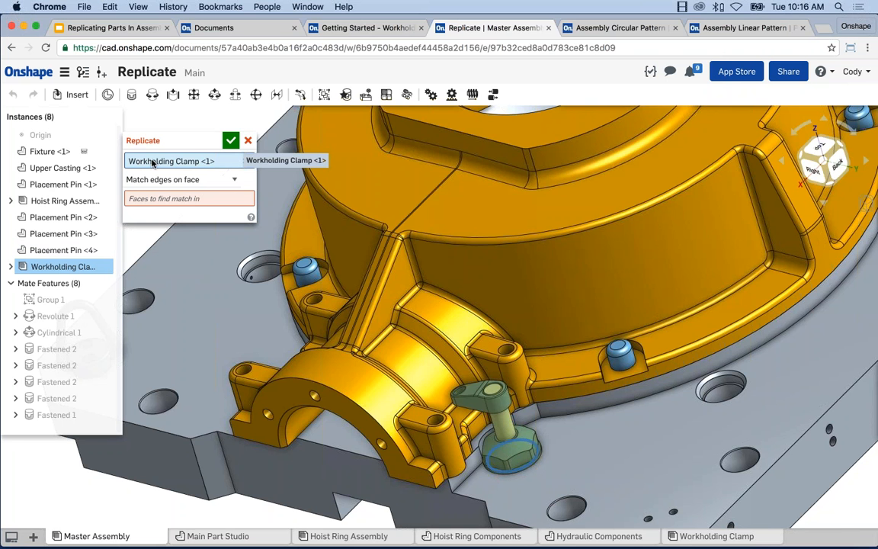
- Match edges on the fixture's top face to replicate the clamp to all matching holes, and examine the preview around the casting
{"action": "scroll", "coordinate": [432, 335], "scroll_direction": "down", "scroll_amount": 4}
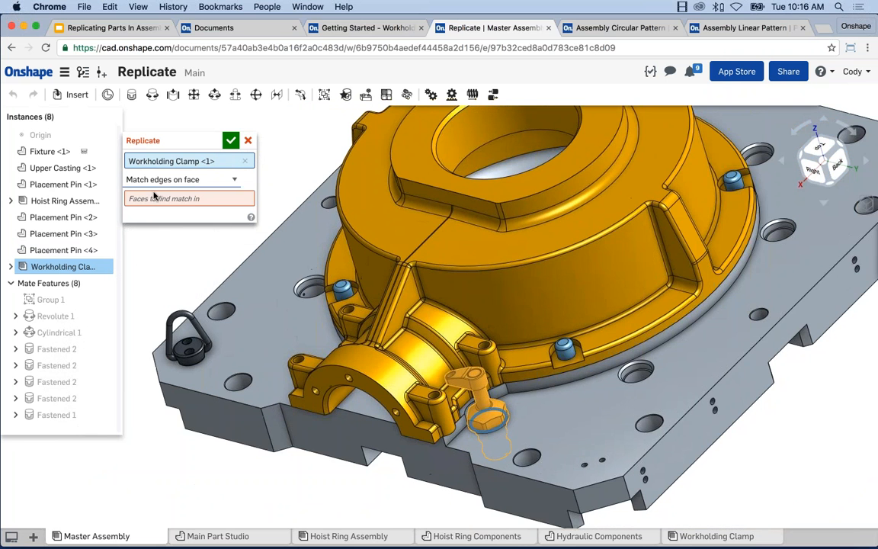
{"action": "scroll", "coordinate": [506, 439], "scroll_direction": "up", "scroll_amount": 5}
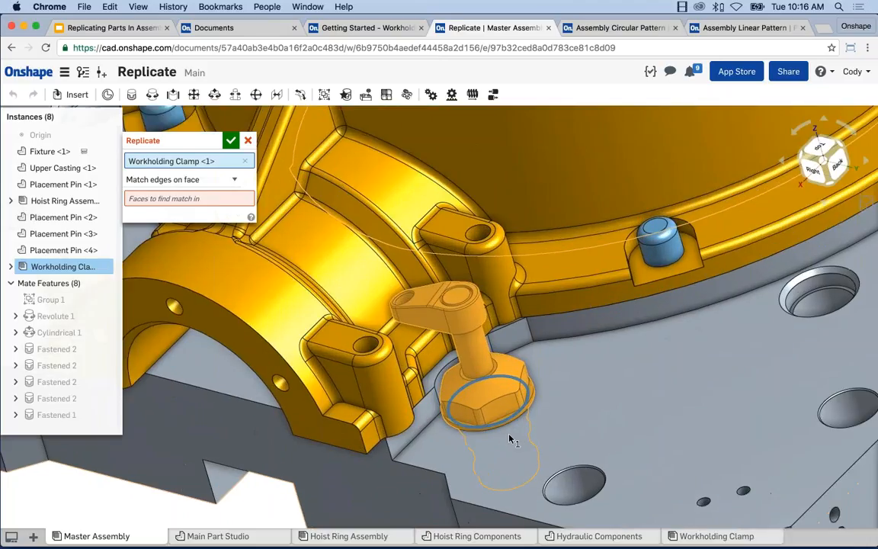
{"action": "scroll", "coordinate": [510, 440], "scroll_direction": "up", "scroll_amount": 2}
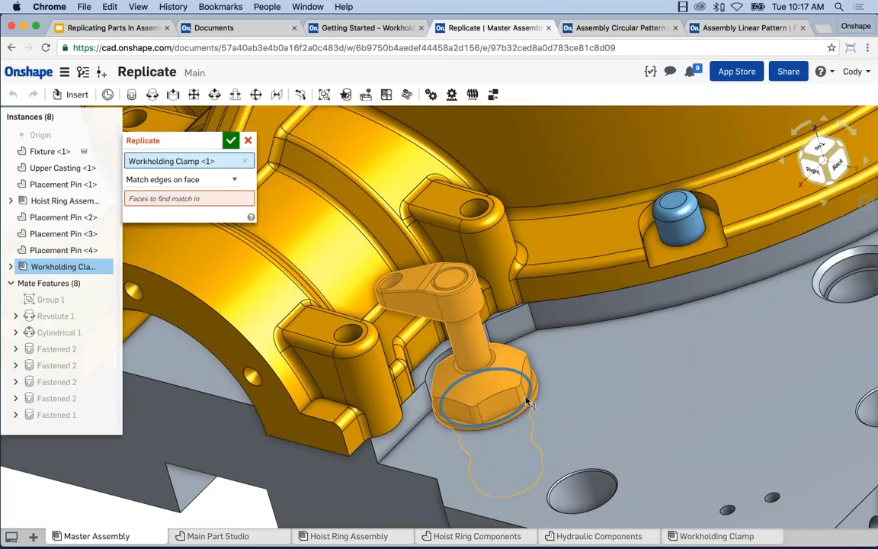
{"action": "scroll", "coordinate": [528, 400], "scroll_direction": "down", "scroll_amount": 1}
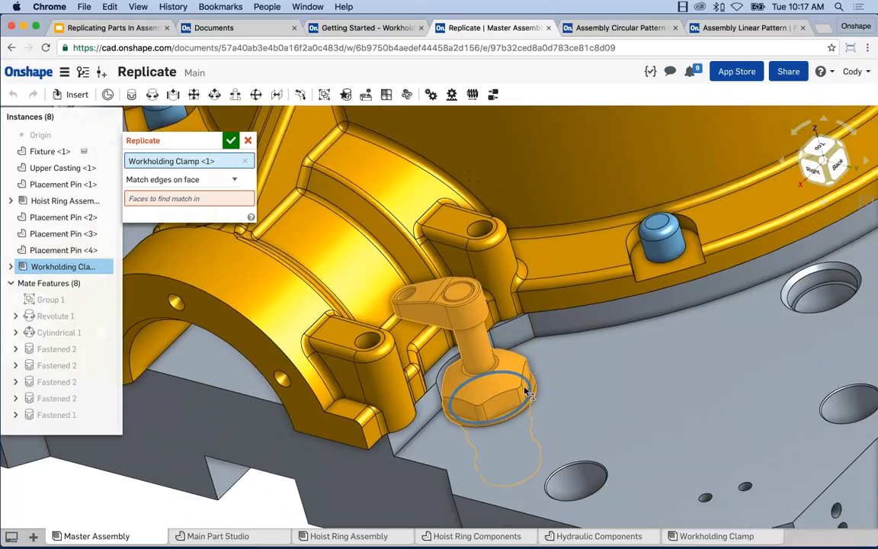
{"action": "scroll", "coordinate": [528, 394], "scroll_direction": "down", "scroll_amount": 5}
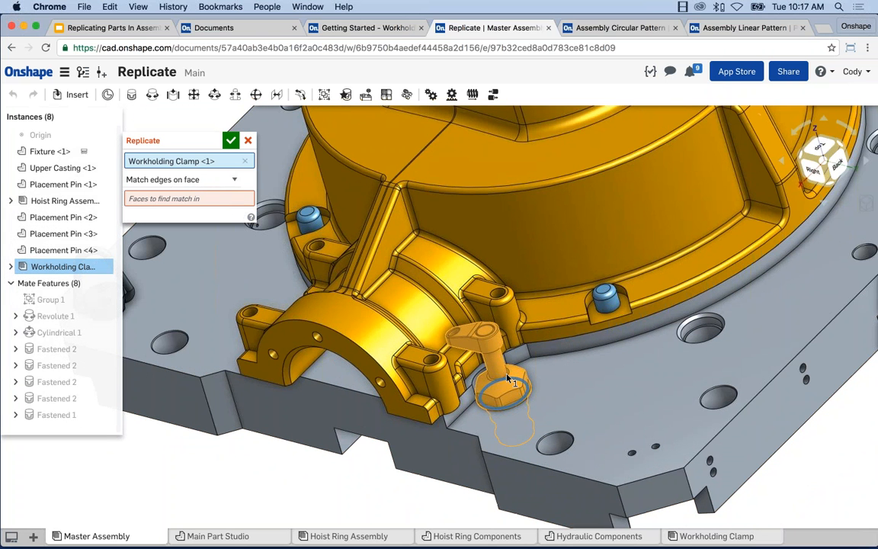
{"action": "scroll", "coordinate": [502, 379], "scroll_direction": "down", "scroll_amount": 2}
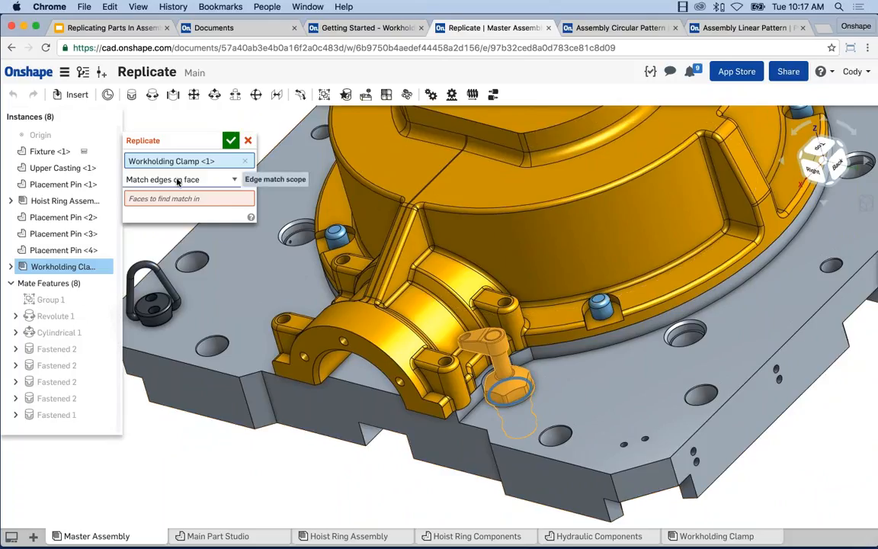
{"action": "left_click", "coordinate": [164, 199]}
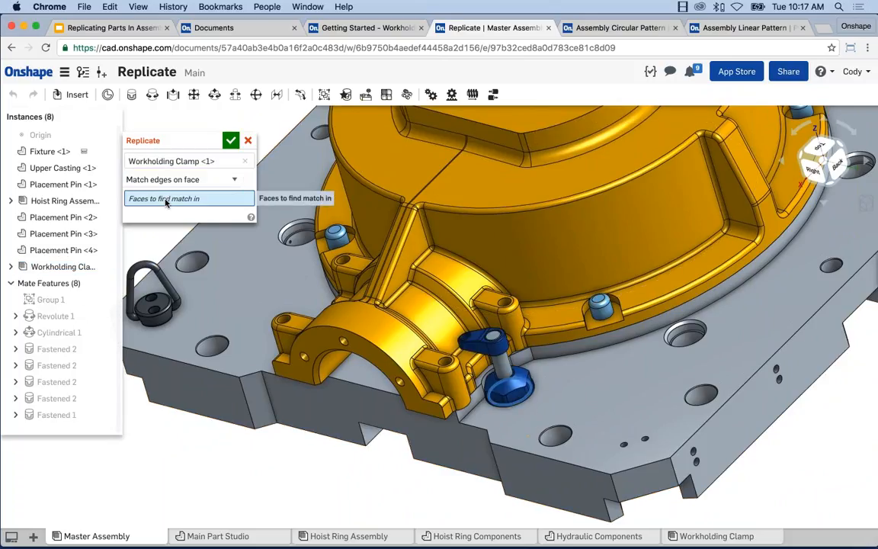
{"action": "left_click", "coordinate": [638, 399]}
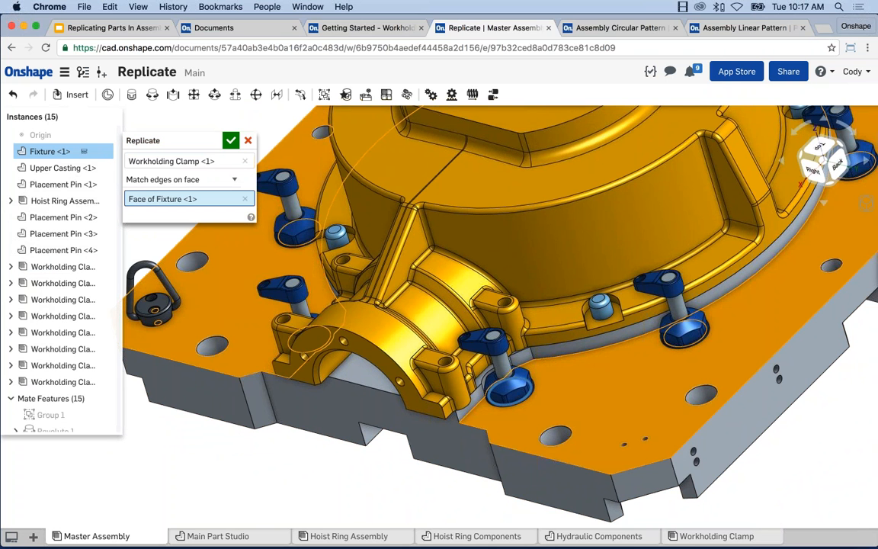
{"action": "scroll", "coordinate": [501, 337], "scroll_direction": "down", "scroll_amount": 5}
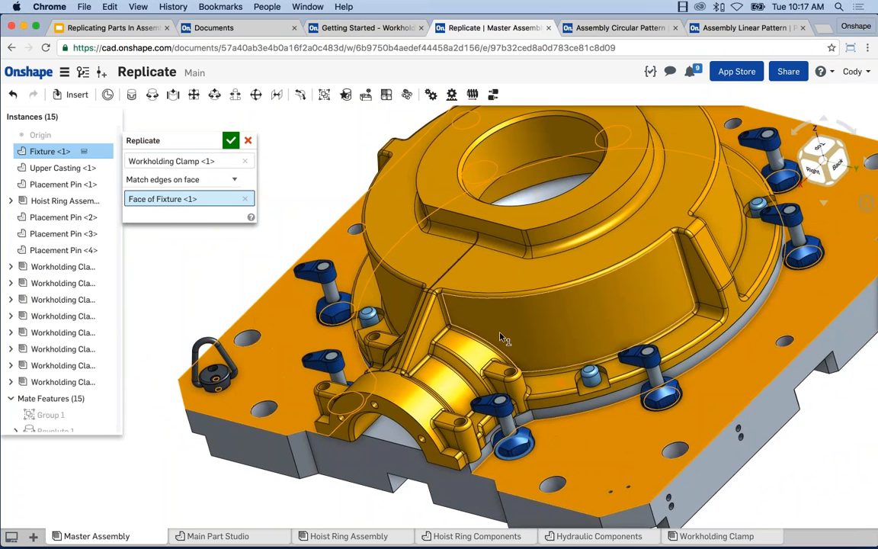
{"action": "mouse_move", "coordinate": [501, 337]}
{"action": "right_mouse_down"}
{"action": "mouse_move", "coordinate": [547, 328]}
{"action": "mouse_move", "coordinate": [510, 331]}
{"action": "right_mouse_up"}
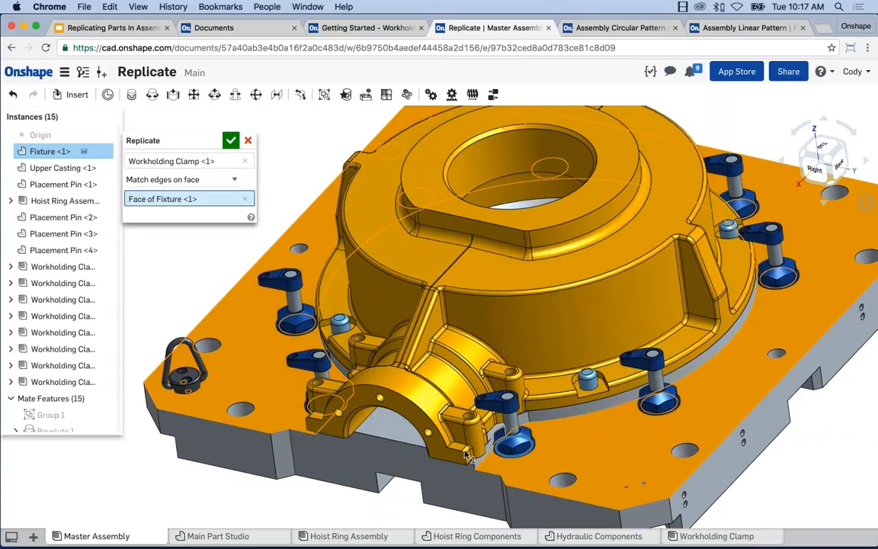
{"action": "scroll", "coordinate": [674, 358], "scroll_direction": "down", "scroll_amount": 3}
{"action": "middle_click_drag", "start_coordinate": [460, 333], "coordinate": [431, 332]}
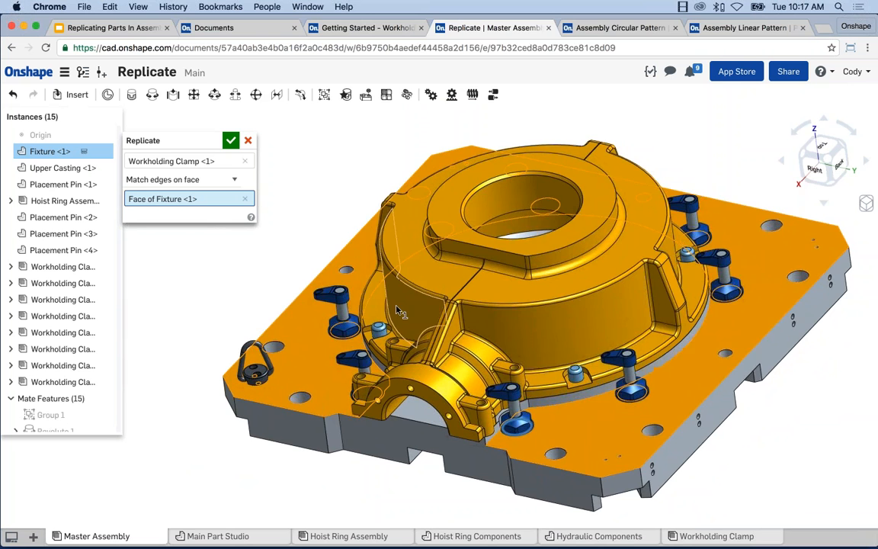
{"action": "right_click_drag", "start_coordinate": [402, 308], "coordinate": [436, 311]}
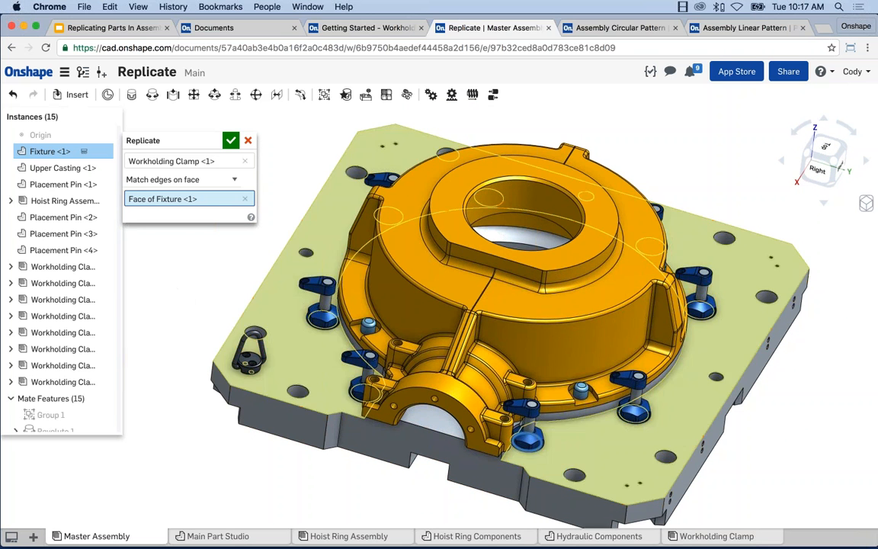
- Set the Replicate scope to match individual edges and copy the clamp onto two fixture hole edges beside the original
{"action": "left_click", "coordinate": [177, 179]}
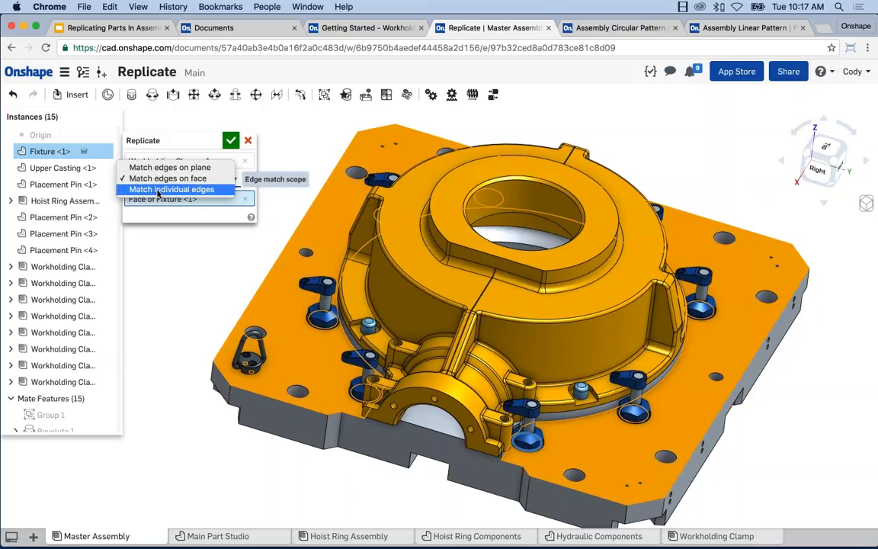
{"action": "left_click", "coordinate": [165, 190]}
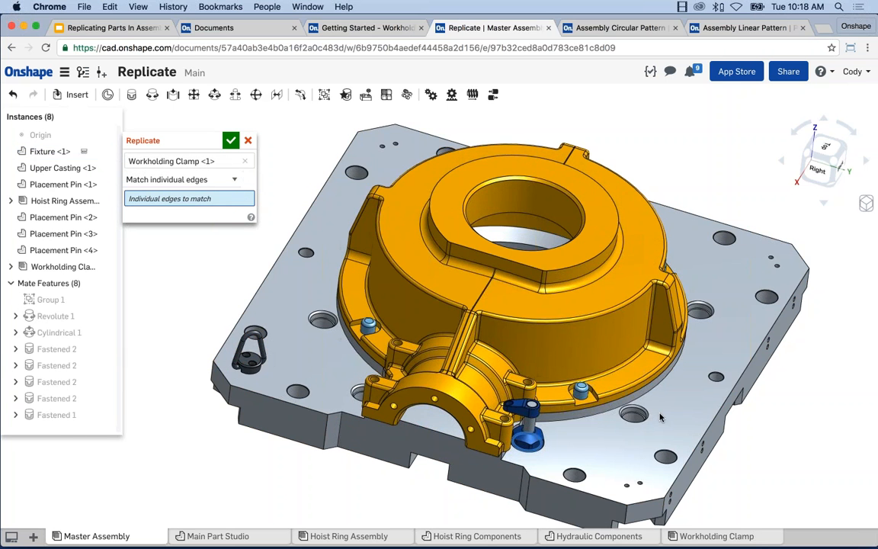
{"action": "scroll", "coordinate": [655, 412], "scroll_direction": "up", "scroll_amount": 3}
{"action": "left_click", "coordinate": [632, 406]}
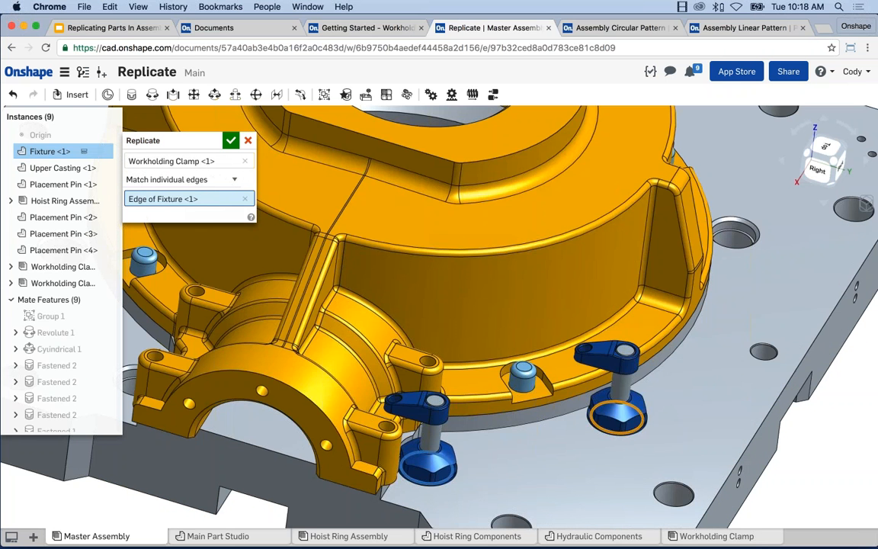
{"action": "left_click", "coordinate": [737, 223]}
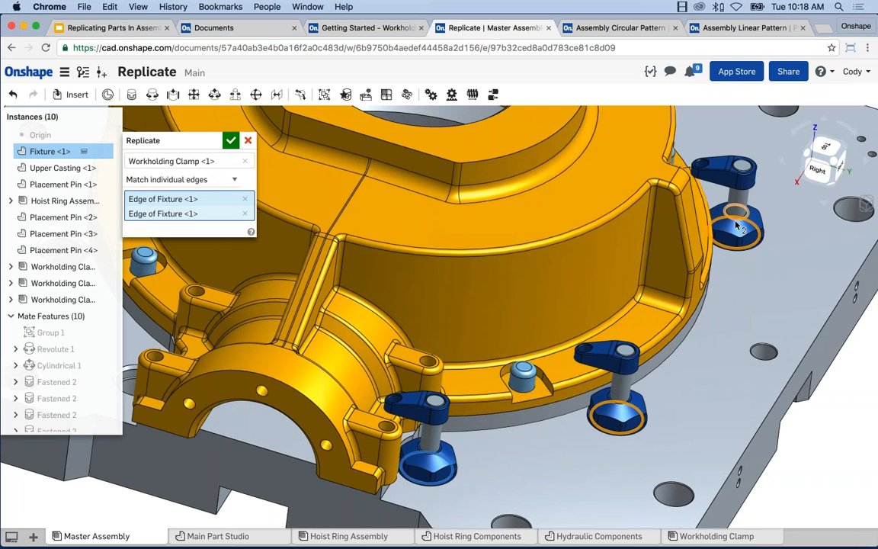
{"action": "scroll", "coordinate": [734, 201], "scroll_direction": "down", "scroll_amount": 3}
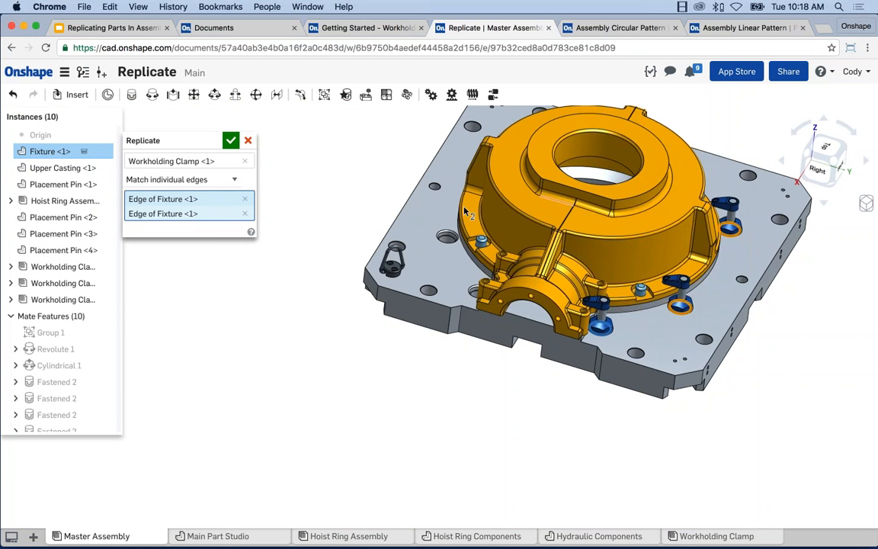
{"action": "scroll", "coordinate": [600, 291], "scroll_direction": "down", "scroll_amount": 2}
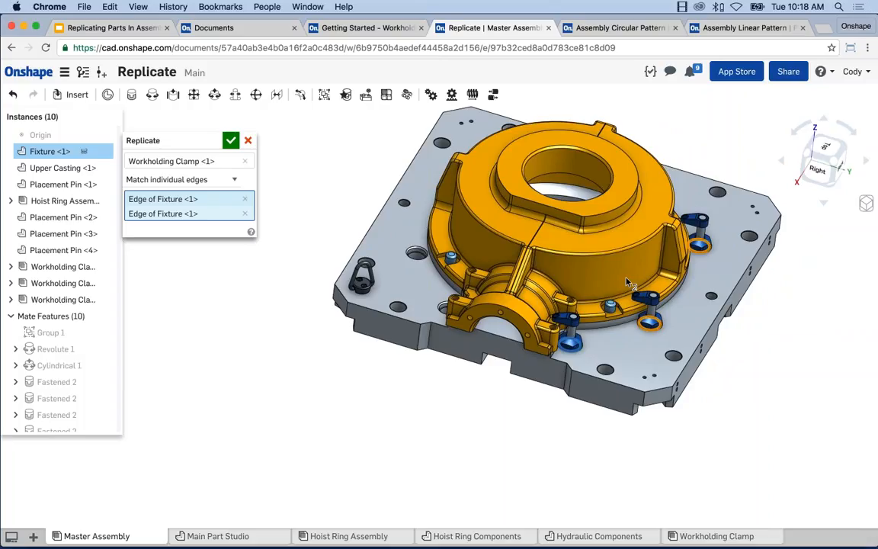
{"action": "scroll", "coordinate": [627, 282], "scroll_direction": "up", "scroll_amount": 2}
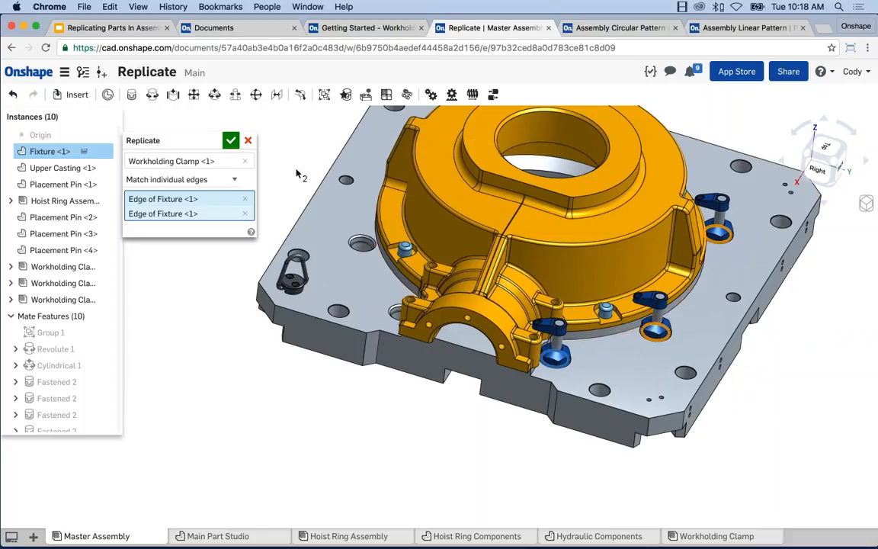
{"action": "left_click", "coordinate": [230, 141]}
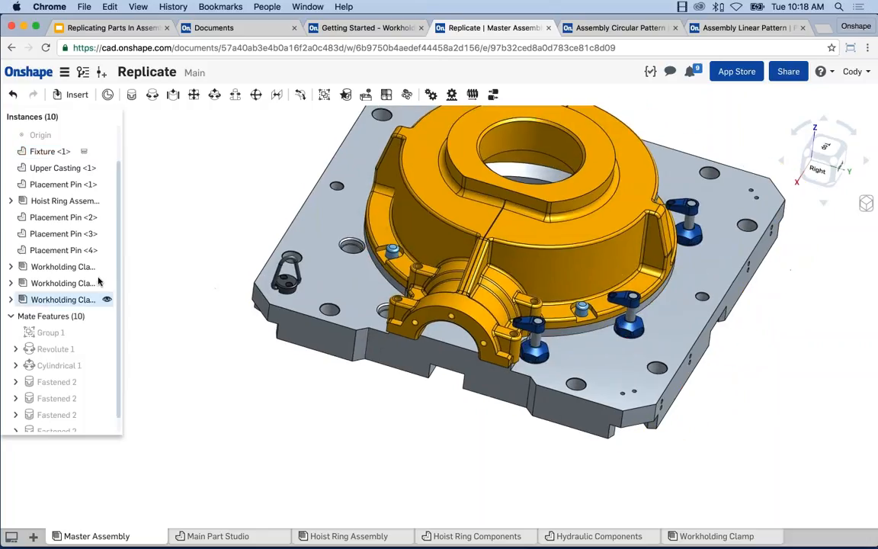
- Examine the Fastened 1 mates of the replicated clamps, selecting the middle clamp's mate and deselecting it
{"action": "scroll", "coordinate": [96, 288], "scroll_direction": "down", "scroll_amount": 3}
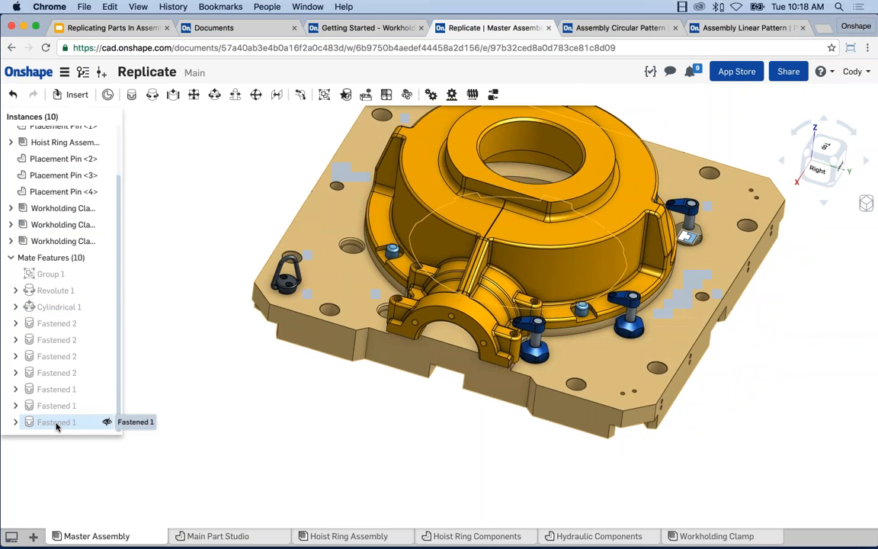
{"action": "mouse_move", "coordinate": [227, 431]}
{"action": "right_mouse_down"}
{"action": "mouse_move", "coordinate": [237, 412]}
{"action": "mouse_move", "coordinate": [234, 422]}
{"action": "right_mouse_up"}
{"action": "middle_click_drag", "start_coordinate": [449, 280], "coordinate": [428, 310]}
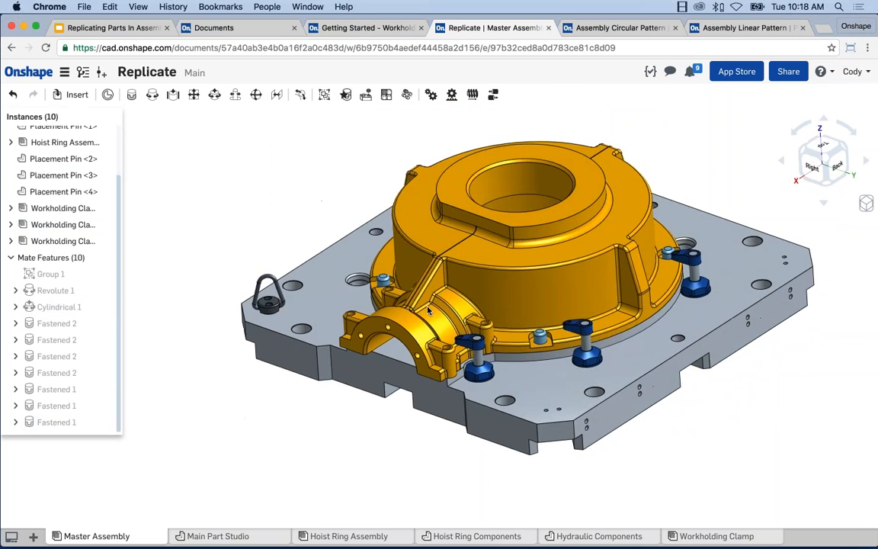
{"action": "scroll", "coordinate": [429, 311], "scroll_direction": "up", "scroll_amount": 3}
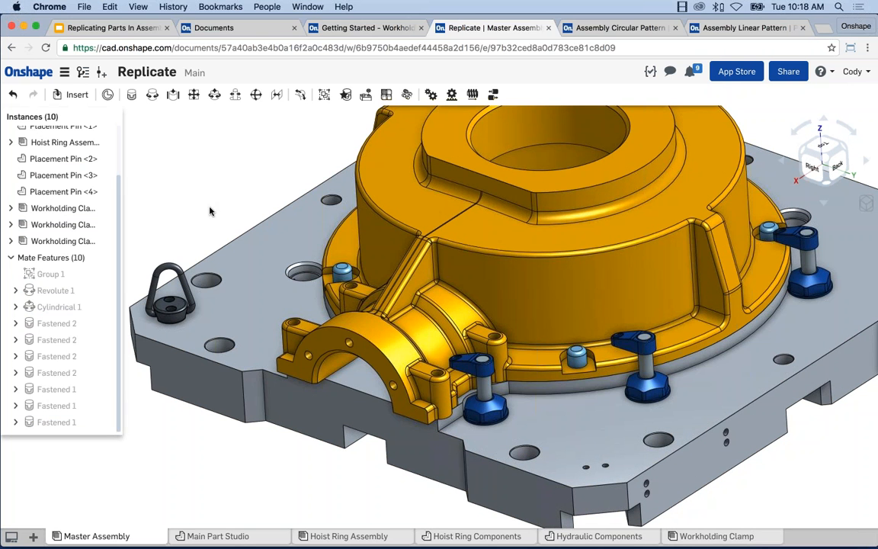
{"action": "left_click", "coordinate": [63, 409]}
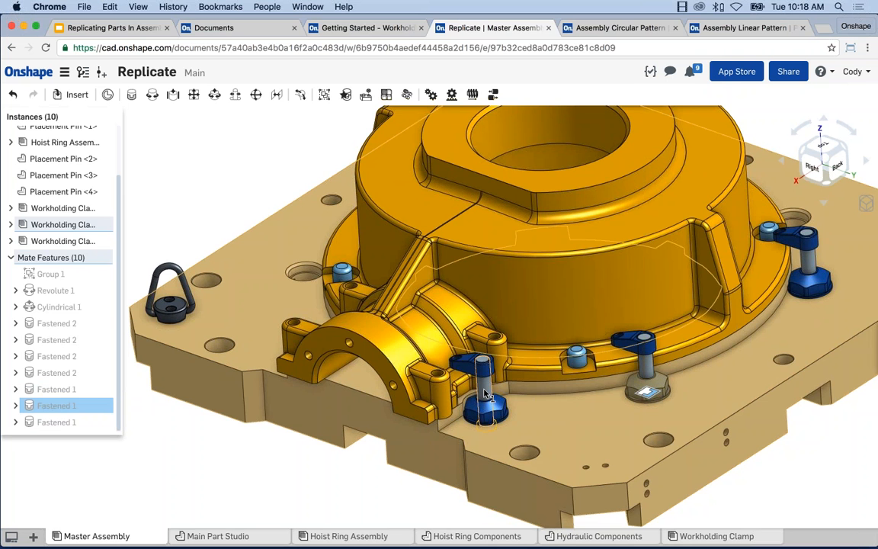
{"action": "left_click", "coordinate": [286, 168]}
{"action": "scroll", "coordinate": [289, 170], "scroll_direction": "down", "scroll_amount": 4}
{"action": "middle_click_drag", "start_coordinate": [294, 186], "coordinate": [316, 232]}
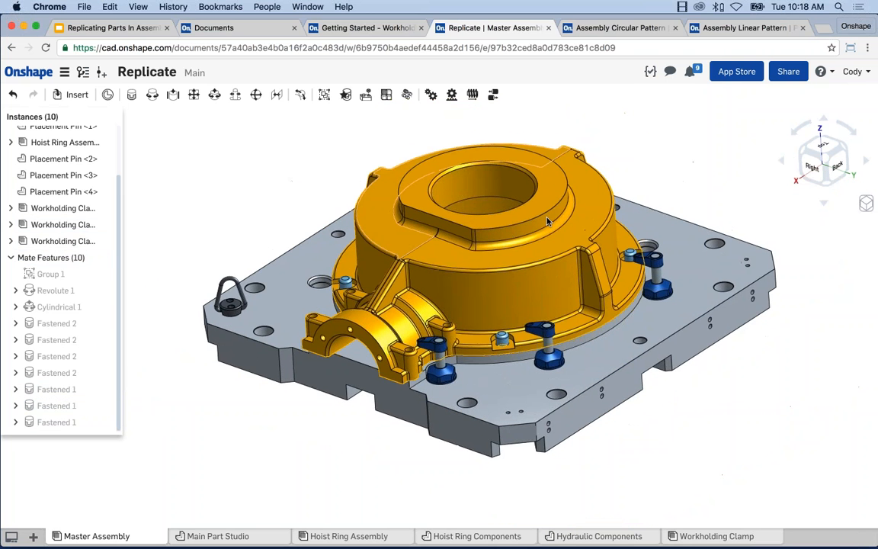
- Move the arm of the middle replicated clamp beside the placement pin to test its motion
{"action": "scroll", "coordinate": [533, 251], "scroll_direction": "up", "scroll_amount": 2}
{"action": "scroll", "coordinate": [534, 251], "scroll_direction": "up", "scroll_amount": 2}
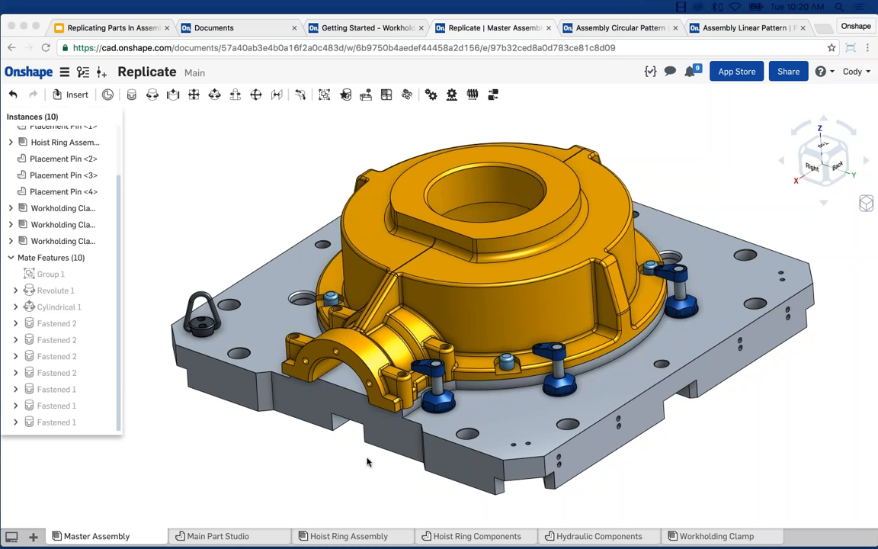
{"action": "scroll", "coordinate": [458, 381], "scroll_direction": "up", "scroll_amount": 5}
{"action": "scroll", "coordinate": [461, 377], "scroll_direction": "down", "scroll_amount": 2}
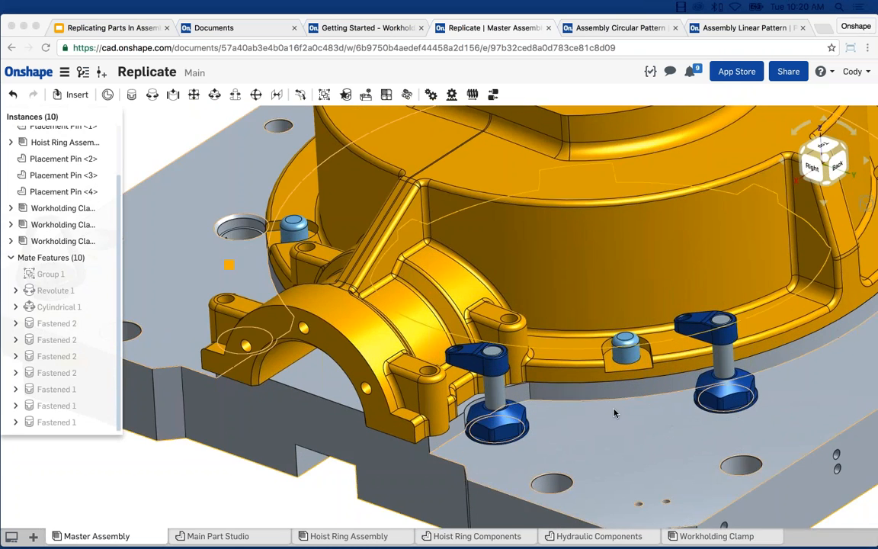
{"action": "scroll", "coordinate": [728, 359], "scroll_direction": "up", "scroll_amount": 2}
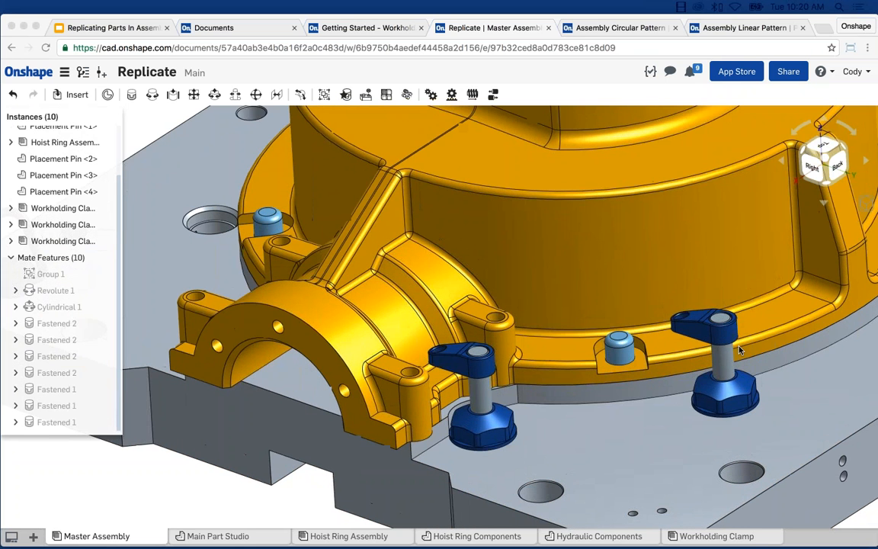
{"action": "scroll", "coordinate": [774, 416], "scroll_direction": "down", "scroll_amount": 6}
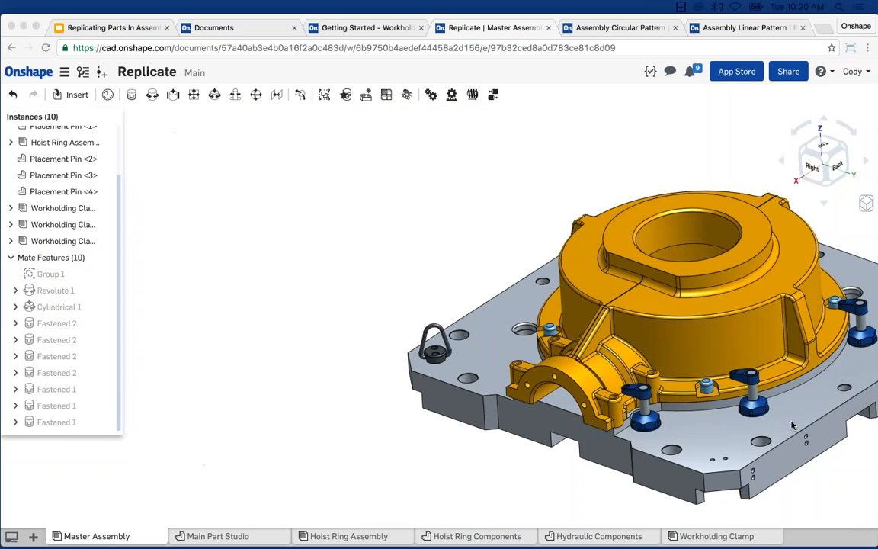
{"action": "scroll", "coordinate": [653, 383], "scroll_direction": "up", "scroll_amount": 6}
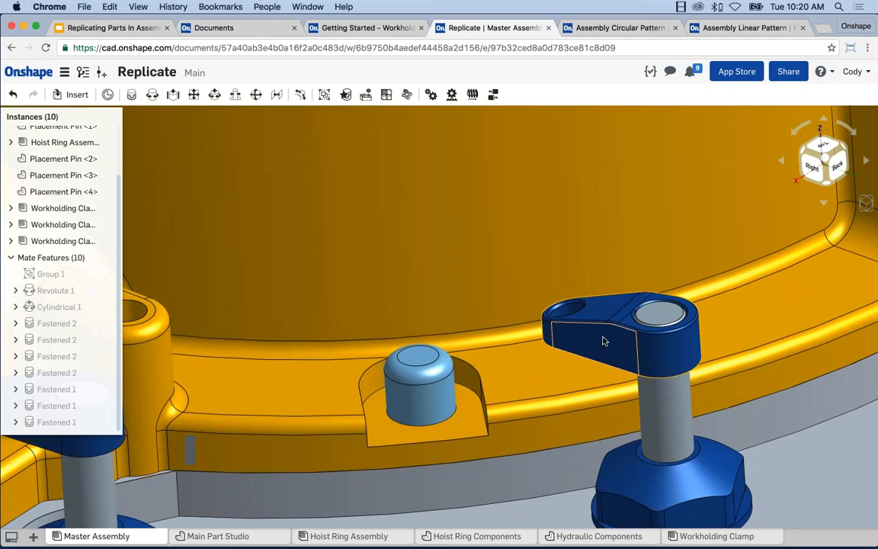
{"action": "left_click_drag", "start_coordinate": [640, 329], "coordinate": [602, 332]}
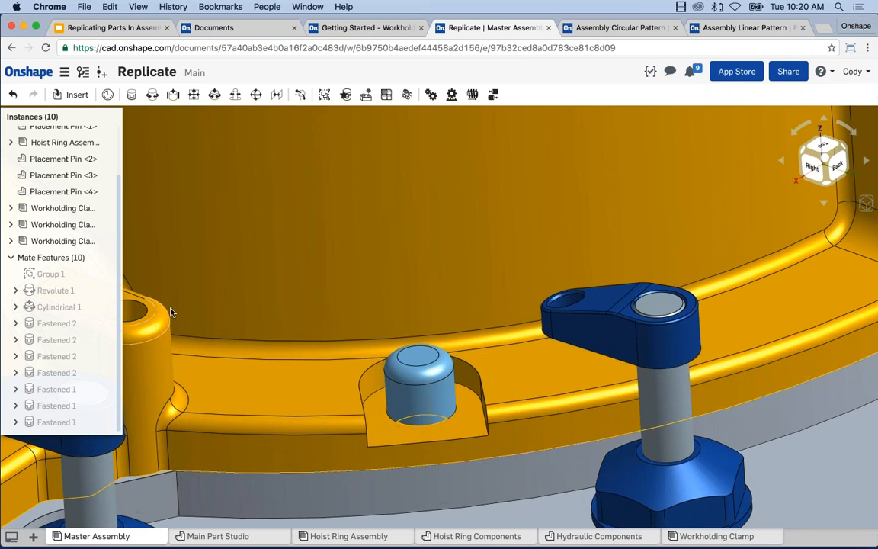
- Select the second Workholding Clamp instance to locate it on the fixture, and clear the selection
{"action": "left_click", "coordinate": [63, 224]}
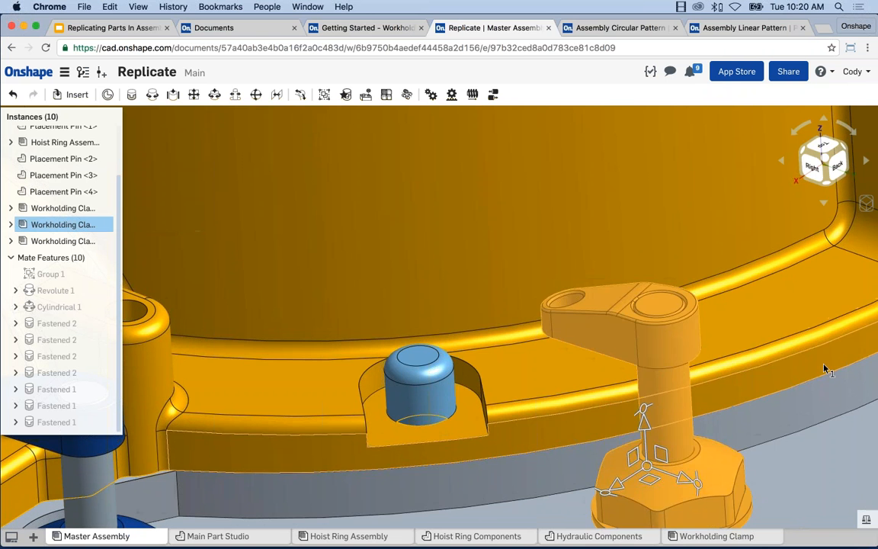
{"action": "scroll", "coordinate": [757, 368], "scroll_direction": "down", "scroll_amount": 5}
{"action": "scroll", "coordinate": [756, 368], "scroll_direction": "down", "scroll_amount": 10}
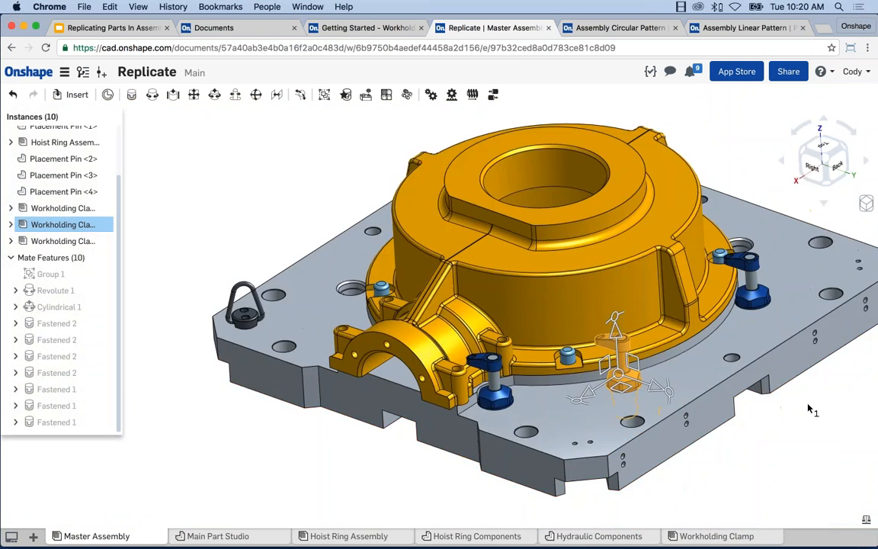
{"action": "left_click", "coordinate": [813, 412]}
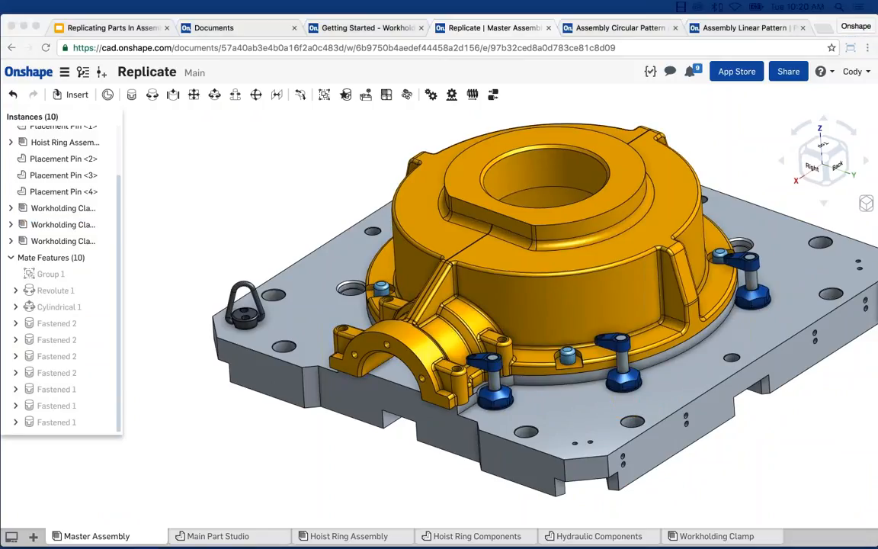
- Swing the arm of the middle replicated clamp away from the placement pin to test its rotation
{"action": "scroll", "coordinate": [614, 355], "scroll_direction": "up", "scroll_amount": 10}
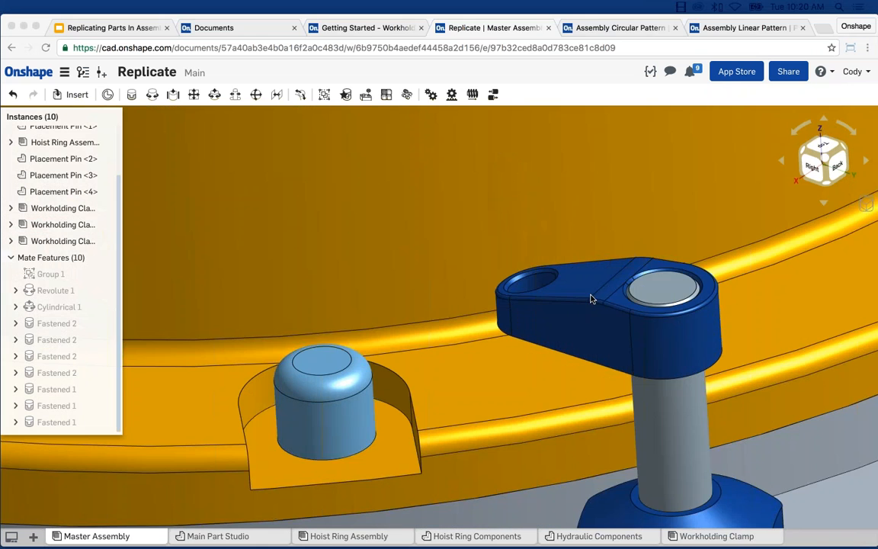
{"action": "left_click", "coordinate": [591, 298]}
{"action": "left_click", "coordinate": [608, 315]}
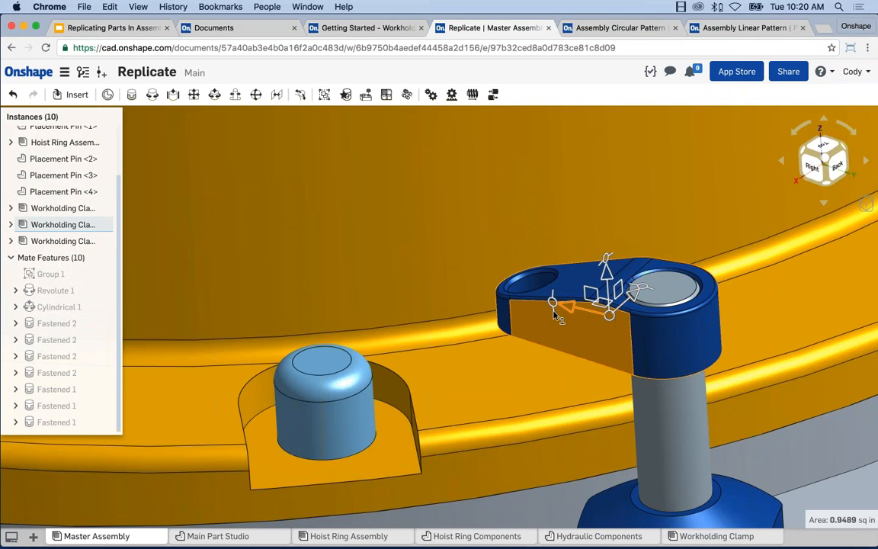
{"action": "left_click_drag", "start_coordinate": [554, 313], "coordinate": [640, 253]}
{"action": "scroll", "coordinate": [692, 276], "scroll_direction": "down", "scroll_amount": 10}
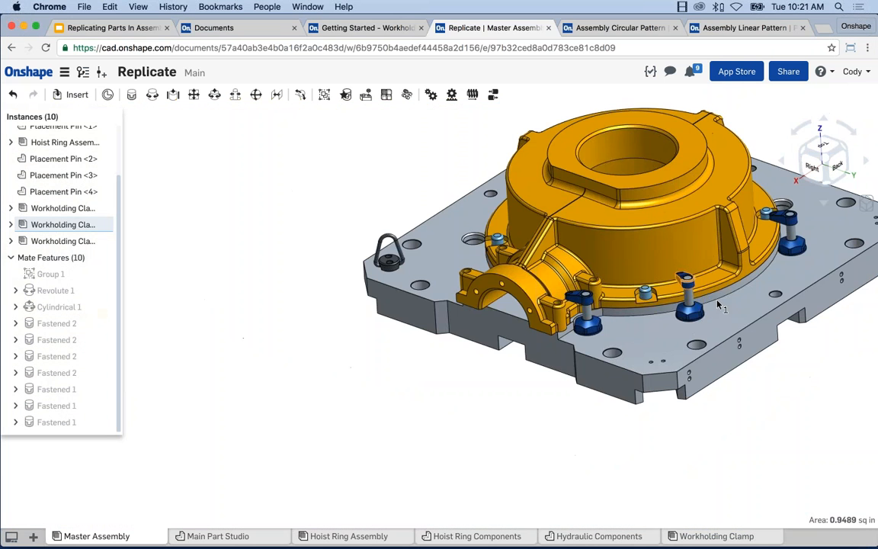
- Examine the workholding clamps around the casting, including the original clamp beside the half-round flange
{"action": "scroll", "coordinate": [591, 297], "scroll_direction": "up", "scroll_amount": 10}
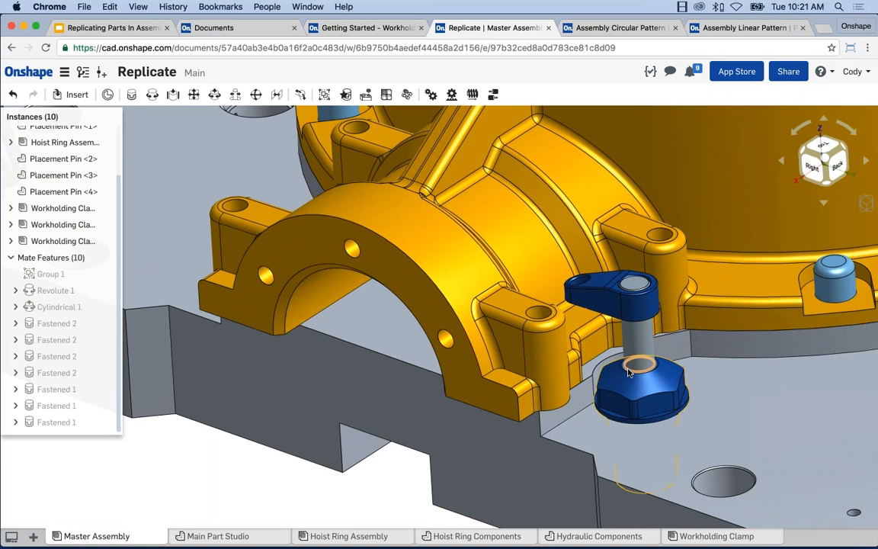
{"action": "scroll", "coordinate": [628, 372], "scroll_direction": "down", "scroll_amount": 5}
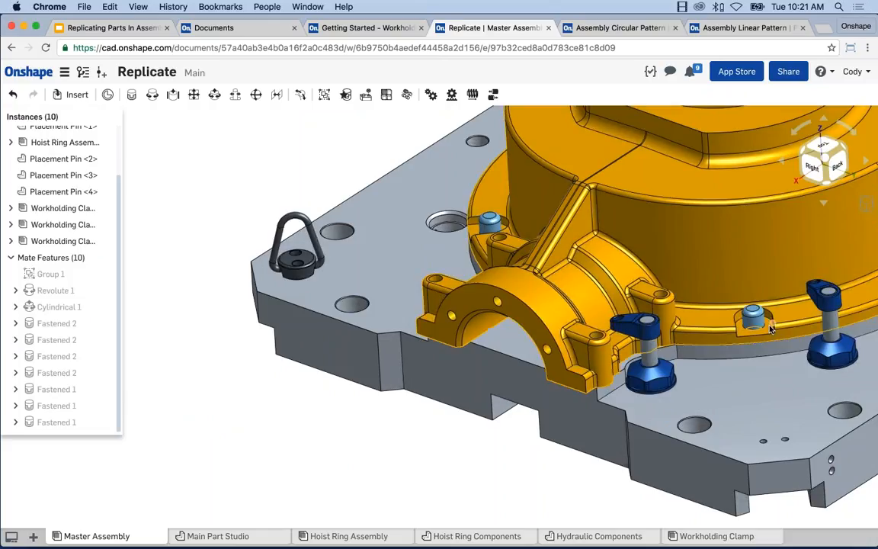
{"action": "scroll", "coordinate": [771, 328], "scroll_direction": "down", "scroll_amount": 5}
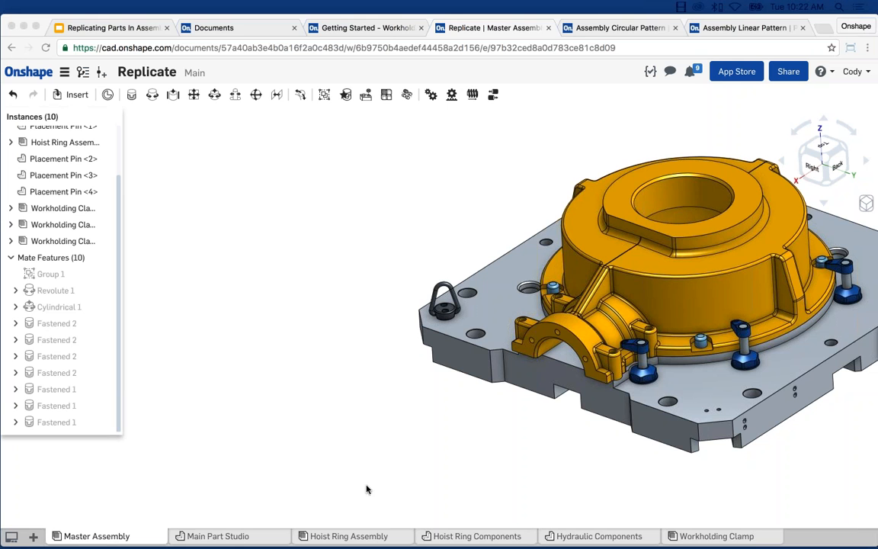
{"action": "left_click", "coordinate": [432, 240]}
{"action": "middle_click_drag", "start_coordinate": [432, 240], "coordinate": [359, 248]}
{"action": "scroll", "coordinate": [579, 352], "scroll_direction": "up", "scroll_amount": 10}
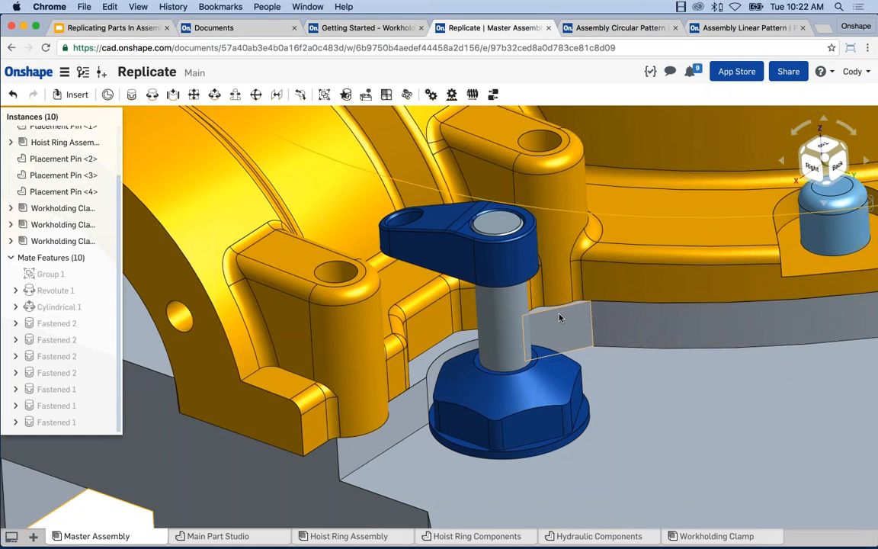
{"action": "scroll", "coordinate": [625, 310], "scroll_direction": "down", "scroll_amount": 1}
{"action": "scroll", "coordinate": [625, 311], "scroll_direction": "down", "scroll_amount": 5}
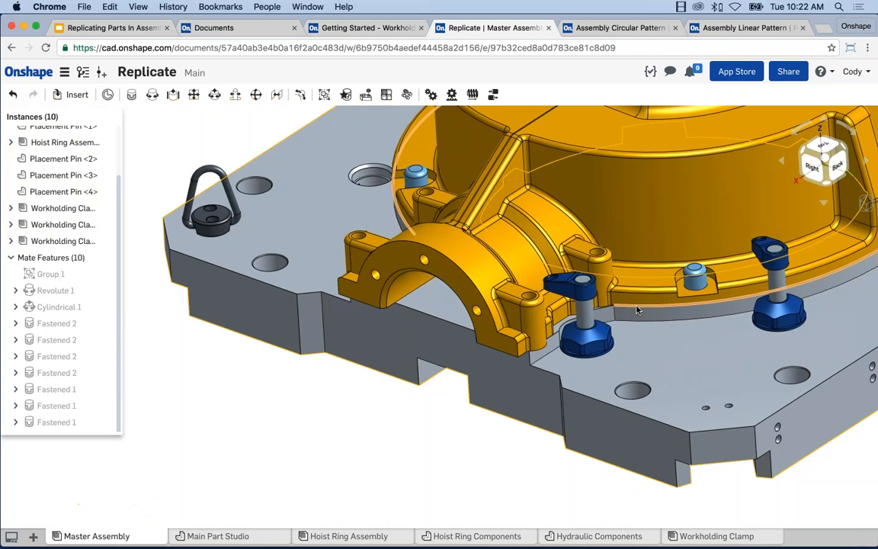
{"action": "scroll", "coordinate": [637, 309], "scroll_direction": "up", "scroll_amount": 2}
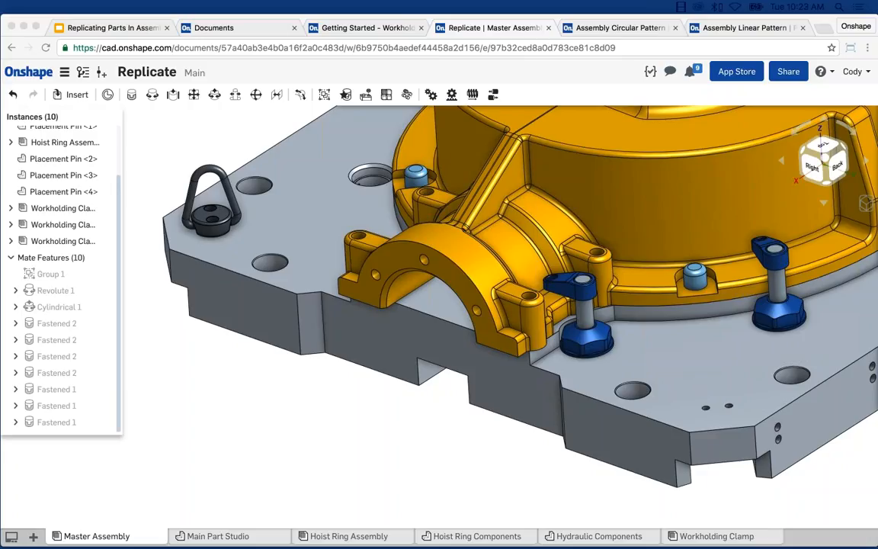
- Review the commands available for the placement pins and for the whole assembly, clearing any selection
{"action": "right_click", "coordinate": [87, 175]}
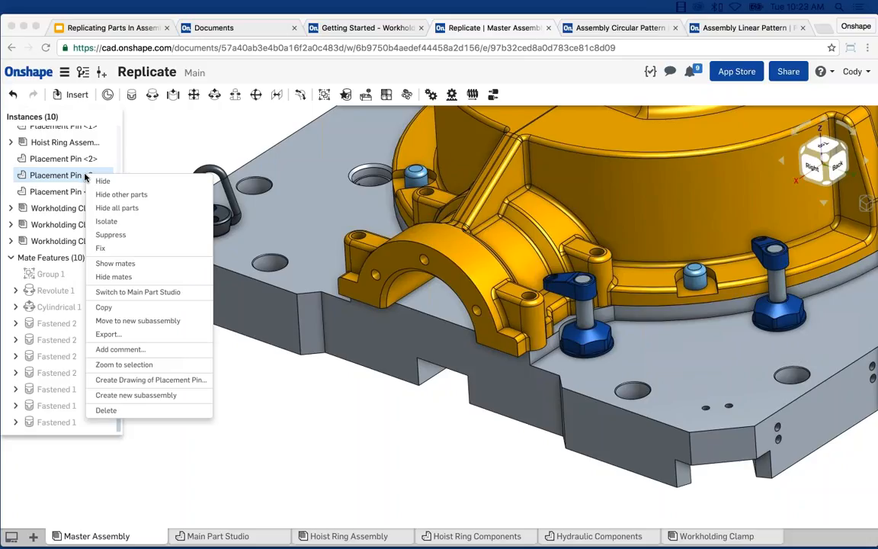
{"action": "left_click", "coordinate": [152, 143]}
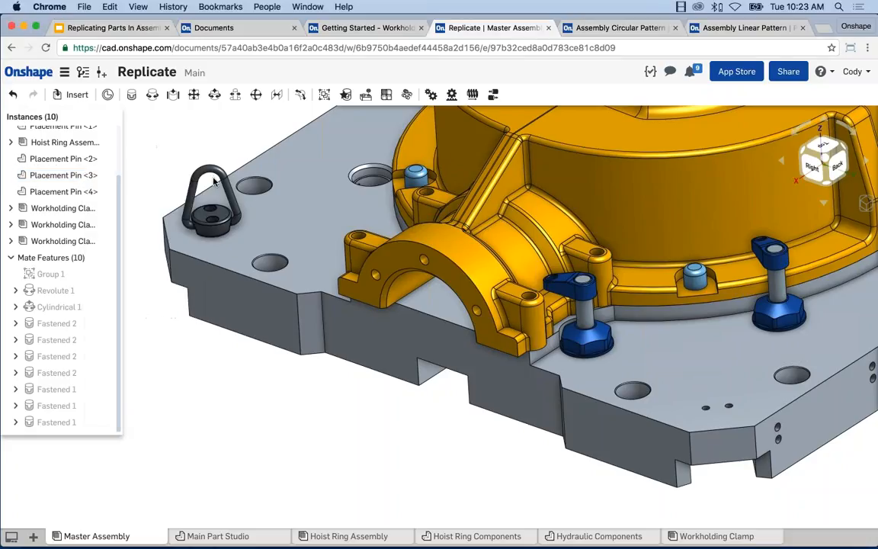
{"action": "right_click", "coordinate": [417, 179]}
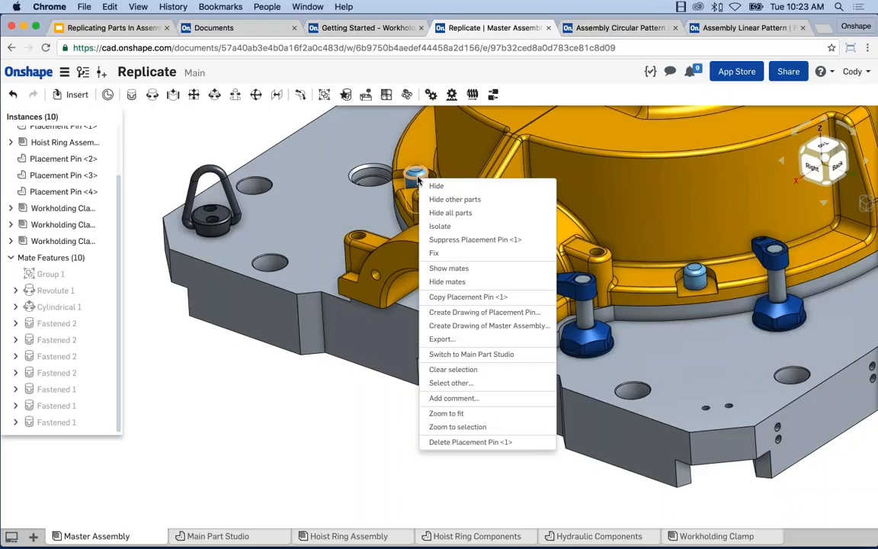
{"action": "left_click", "coordinate": [448, 369]}
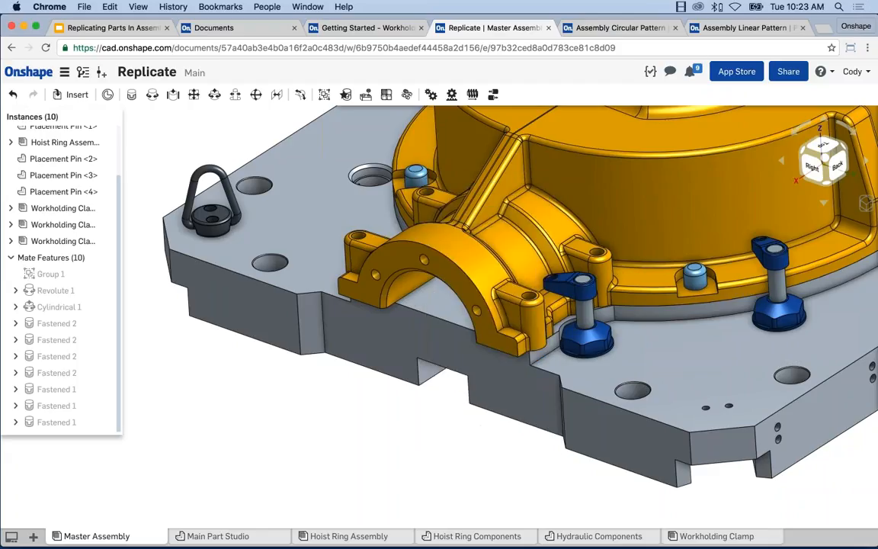
{"action": "right_click", "coordinate": [217, 438]}
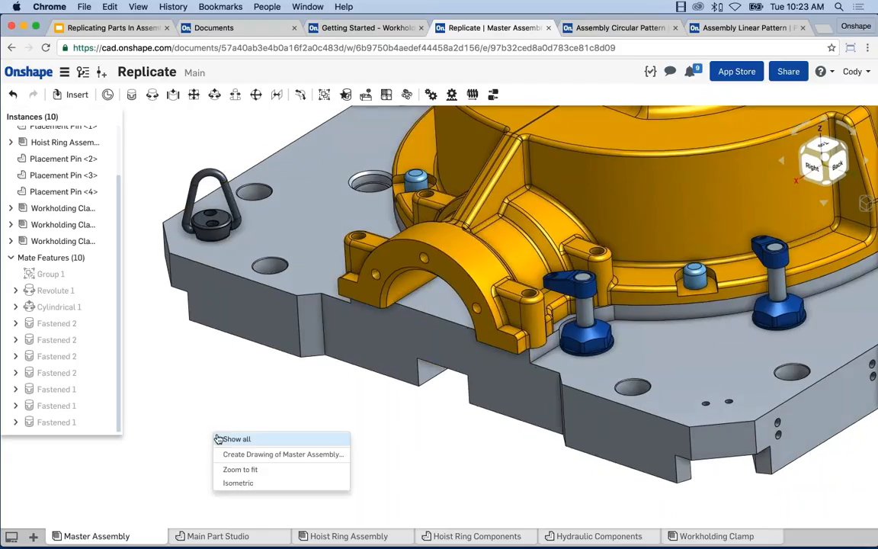
{"action": "left_click", "coordinate": [223, 440]}
{"action": "right_click", "coordinate": [231, 421]}
{"action": "left_click", "coordinate": [216, 419]}
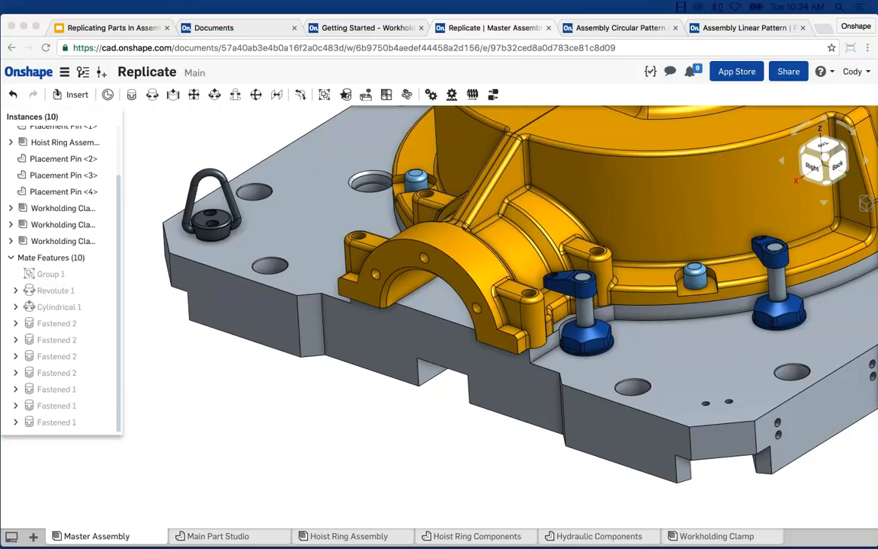
- Try to replicate Workholding Clamp <1> by matching edges on the fixture's top face
{"action": "left_click", "coordinate": [324, 93]}
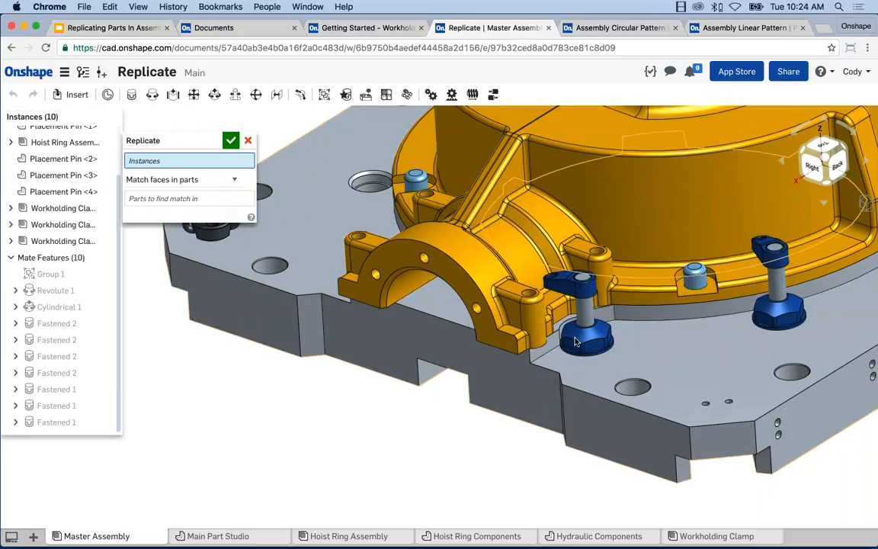
{"action": "left_click", "coordinate": [74, 208]}
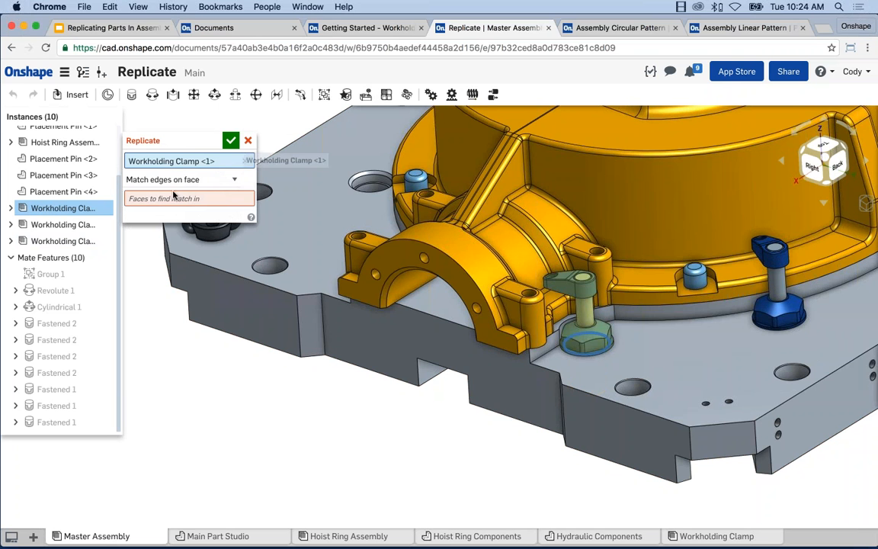
{"action": "left_click", "coordinate": [155, 201]}
{"action": "scroll", "coordinate": [307, 270], "scroll_direction": "down", "scroll_amount": 3}
{"action": "left_click", "coordinate": [295, 239]}
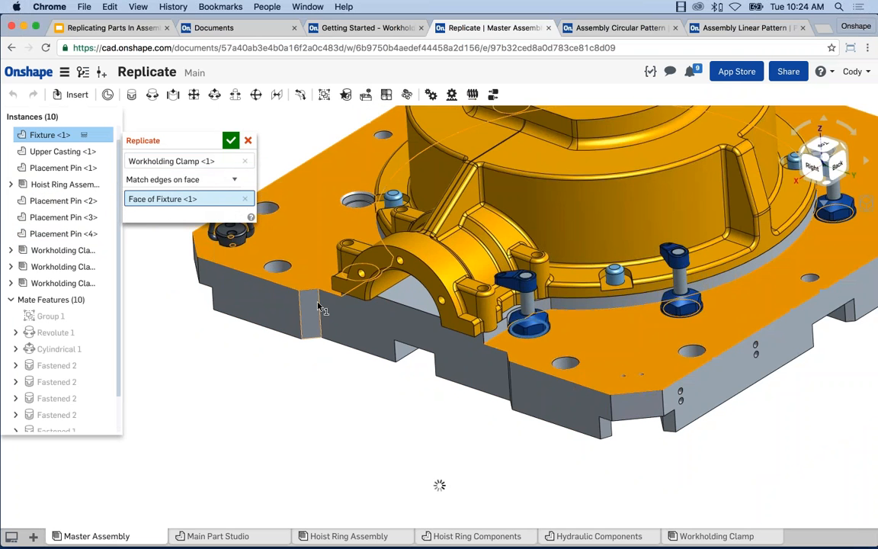
- Try adding an underside face of the fixture to the Replicate match, remove it, and cancel the replication
{"action": "right_click_drag", "start_coordinate": [322, 308], "coordinate": [320, 282]}
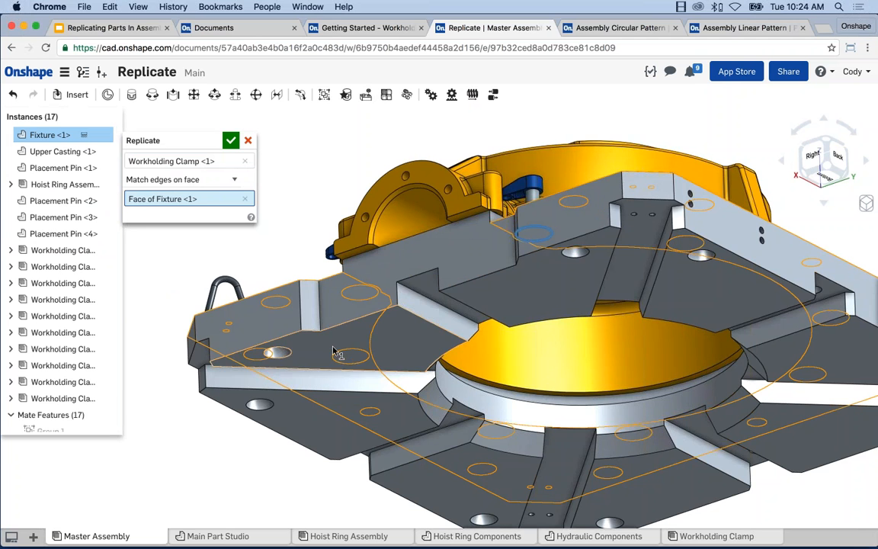
{"action": "left_click", "coordinate": [323, 333]}
{"action": "right_click_drag", "start_coordinate": [286, 244], "coordinate": [286, 289]}
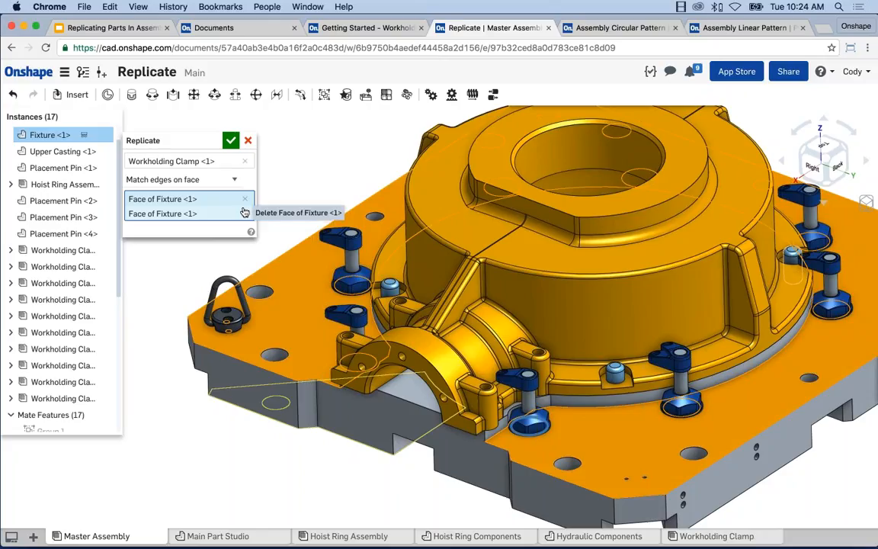
{"action": "scroll", "coordinate": [295, 214], "scroll_direction": "down", "scroll_amount": 2}
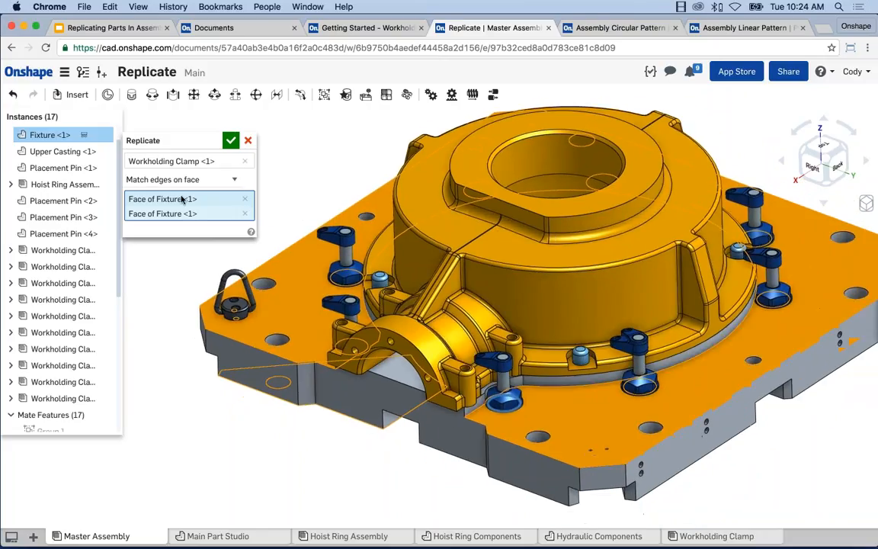
{"action": "left_click", "coordinate": [245, 214]}
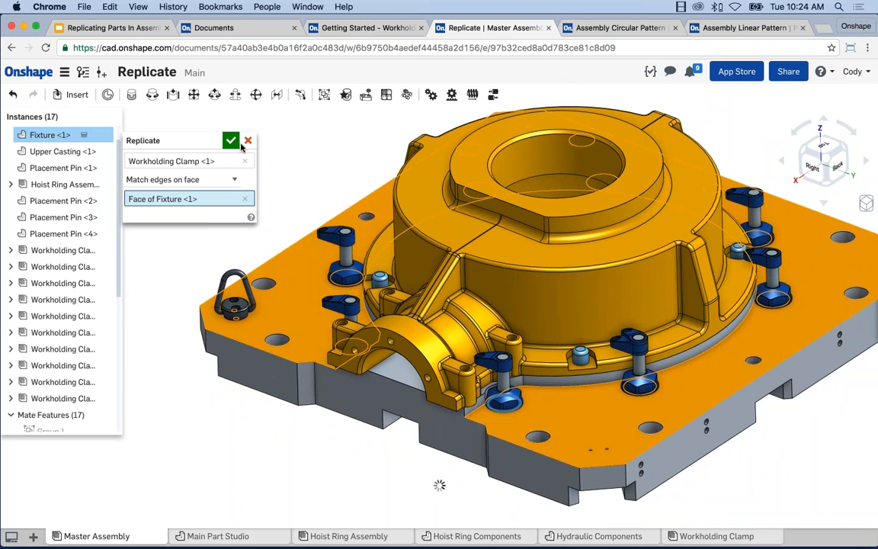
{"action": "left_click", "coordinate": [247, 140]}
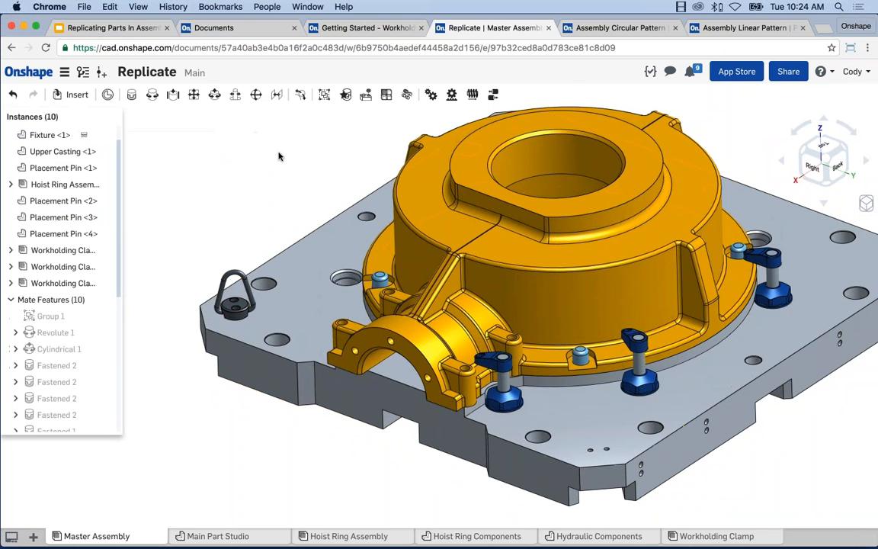
- Select the last Fastened 1 mate to examine how the third replicated clamp attaches to the fixture, and clear the selection
{"action": "scroll", "coordinate": [279, 156], "scroll_direction": "down", "scroll_amount": 3}
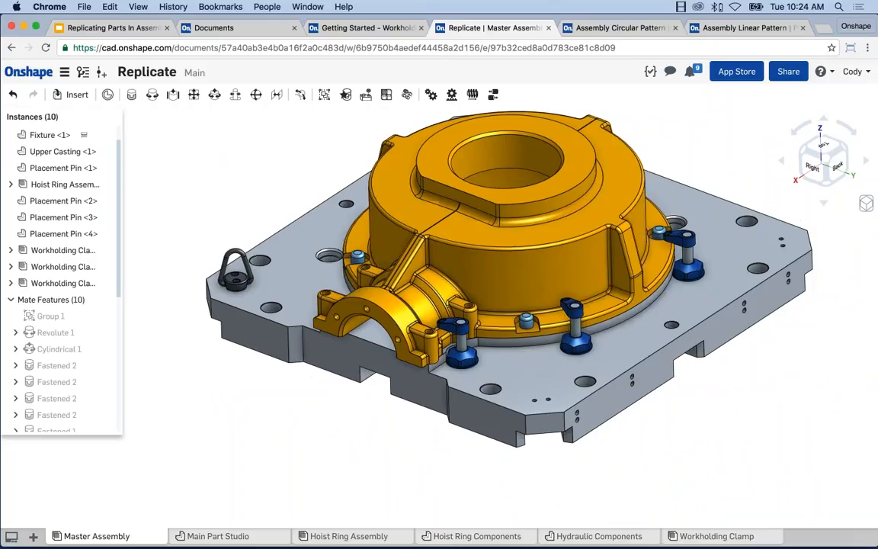
{"action": "key", "text": "super+Tab"}
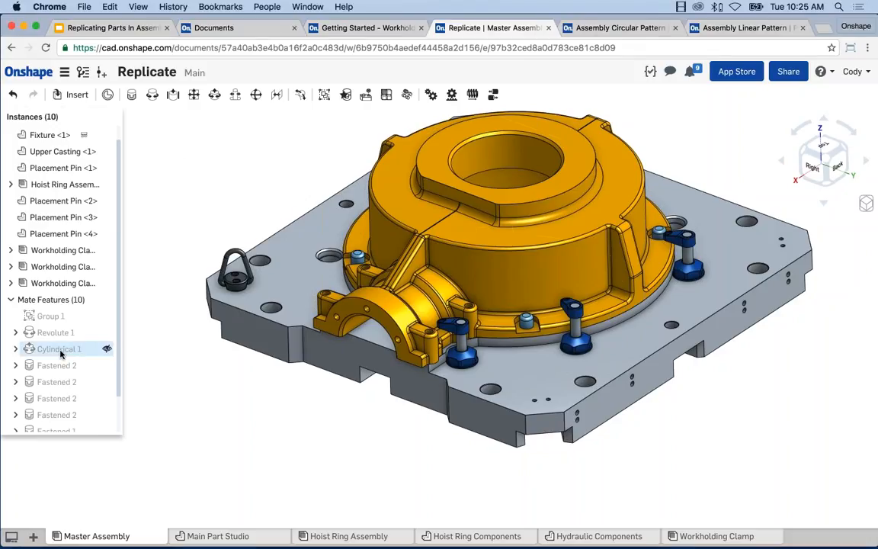
{"action": "scroll", "coordinate": [73, 381], "scroll_direction": "down", "scroll_amount": 1}
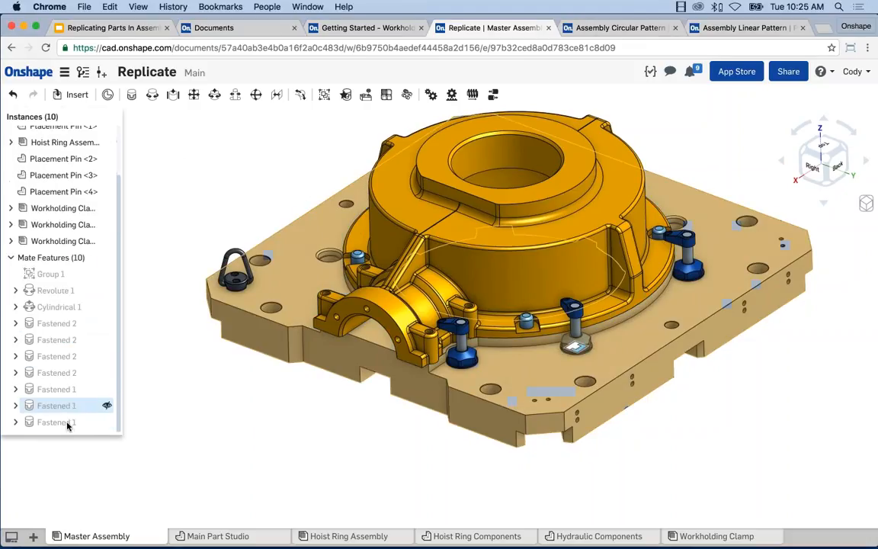
{"action": "left_click", "coordinate": [66, 423]}
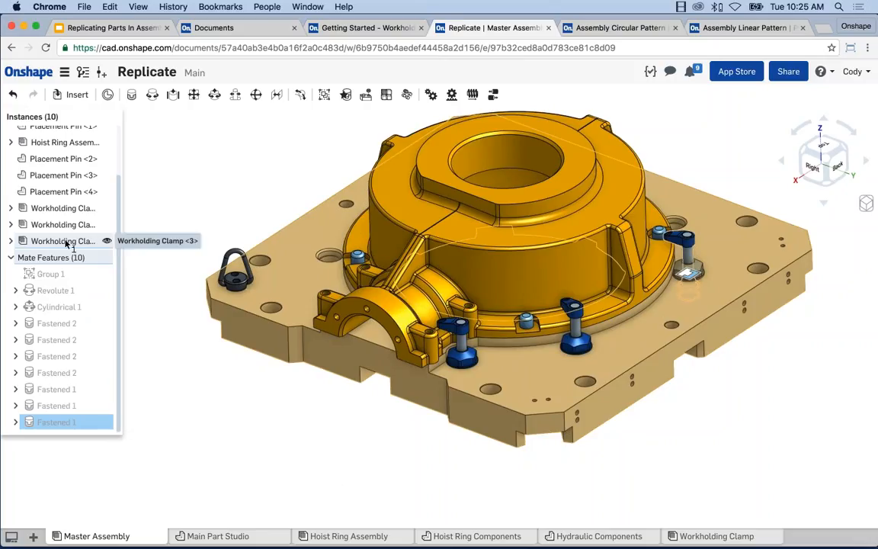
{"action": "scroll", "coordinate": [675, 232], "scroll_direction": "up", "scroll_amount": 6}
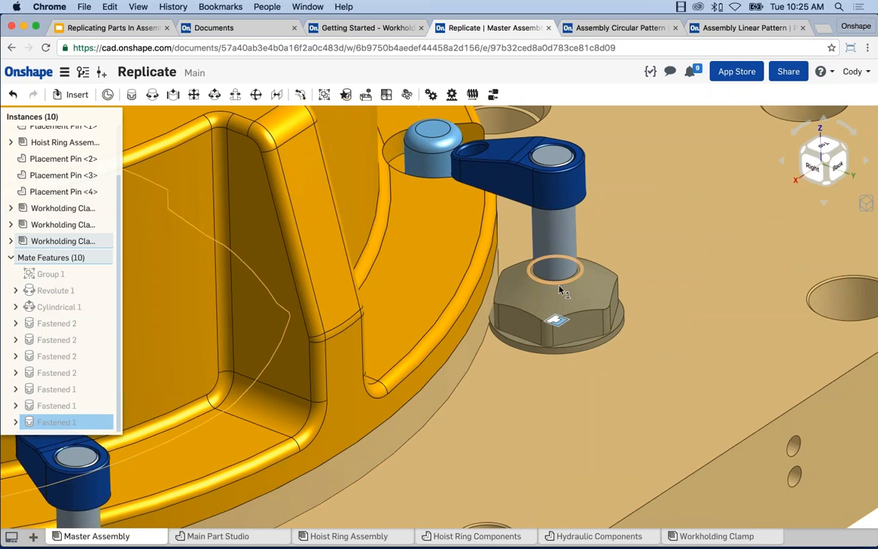
{"action": "scroll", "coordinate": [559, 289], "scroll_direction": "down", "scroll_amount": 6}
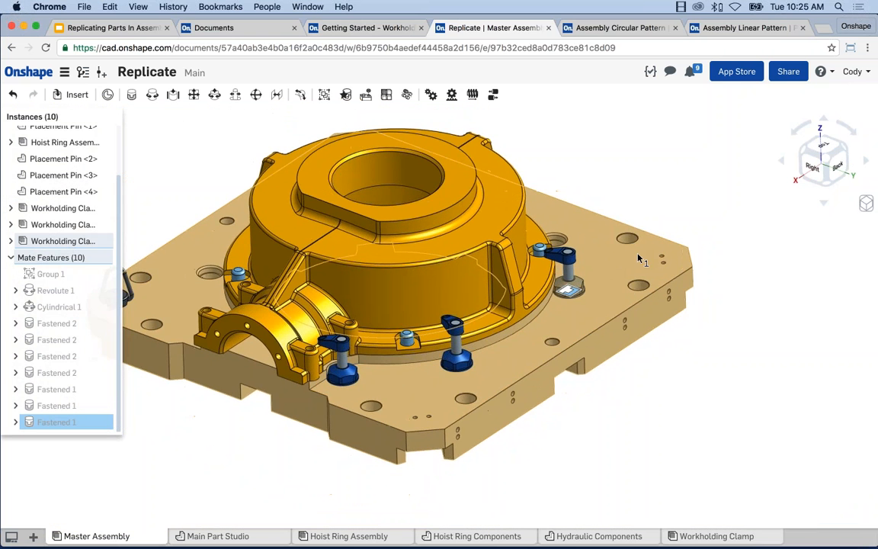
{"action": "middle_click_drag", "start_coordinate": [638, 259], "coordinate": [656, 253]}
{"action": "key", "text": "space"}
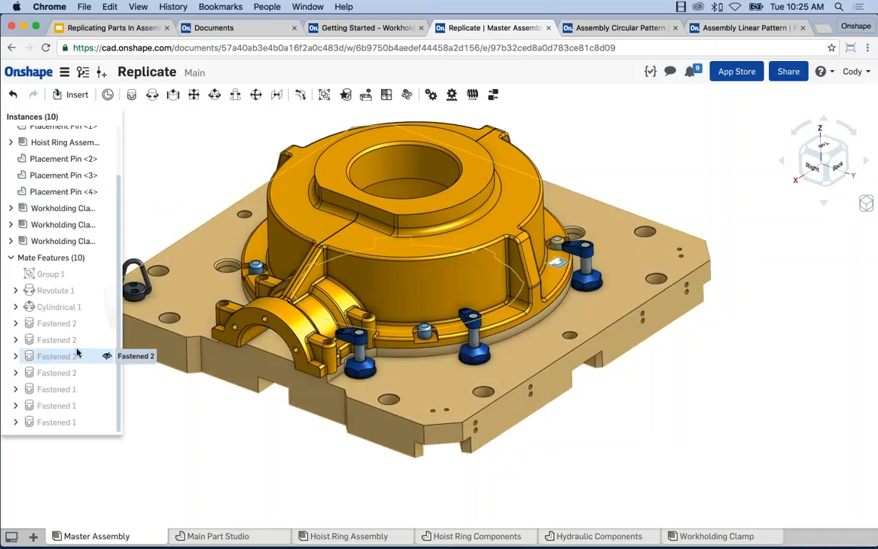
- Switch to the Replicating Parts In Assemblies presentation in Google Slides
{"action": "middle_click_drag", "start_coordinate": [545, 316], "coordinate": [609, 315]}
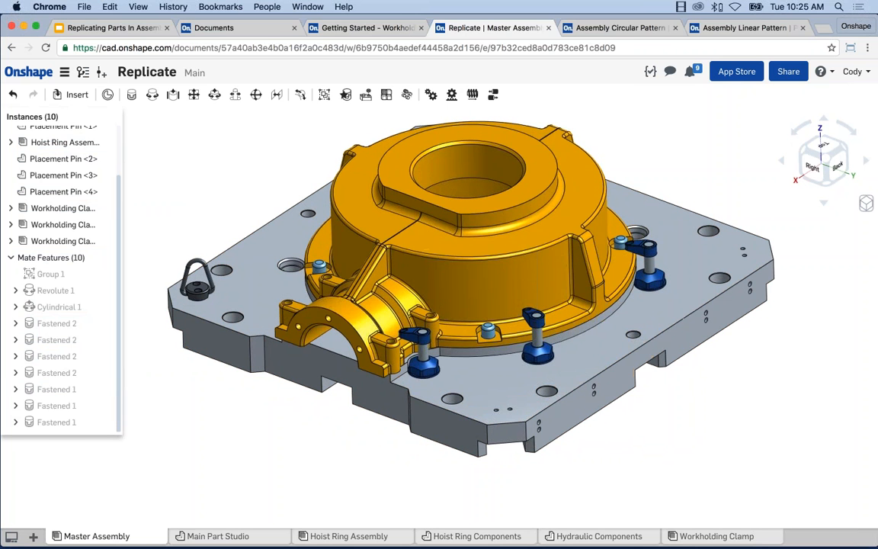
{"action": "left_click", "coordinate": [114, 27]}
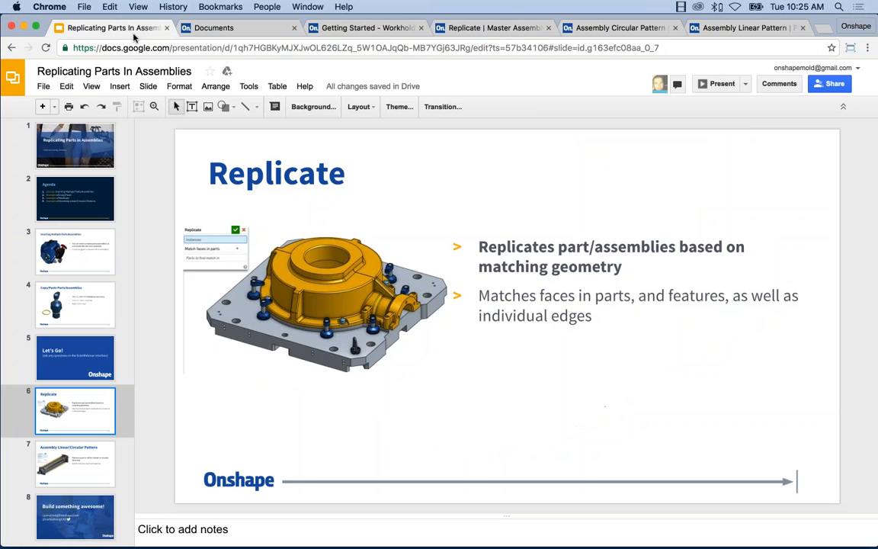
- Open the Assembly Linear/Circular Pattern slide and start the slideshow from it
{"action": "left_click", "coordinate": [87, 460]}
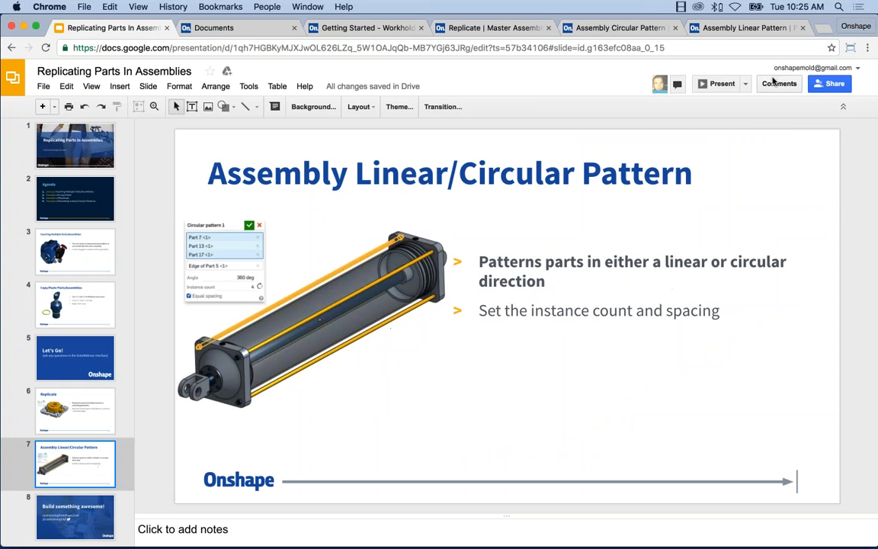
{"action": "left_click", "coordinate": [825, 85]}
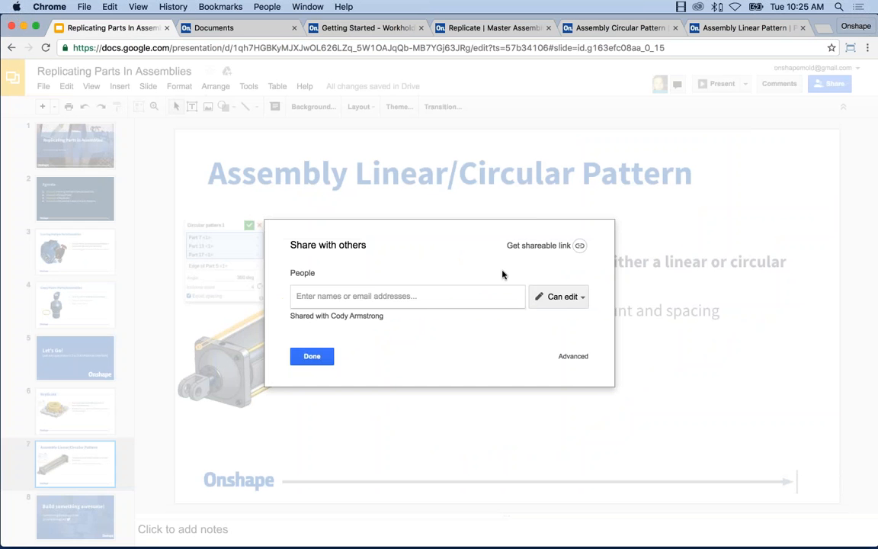
{"action": "key", "text": "Escape"}
{"action": "left_click", "coordinate": [719, 84]}
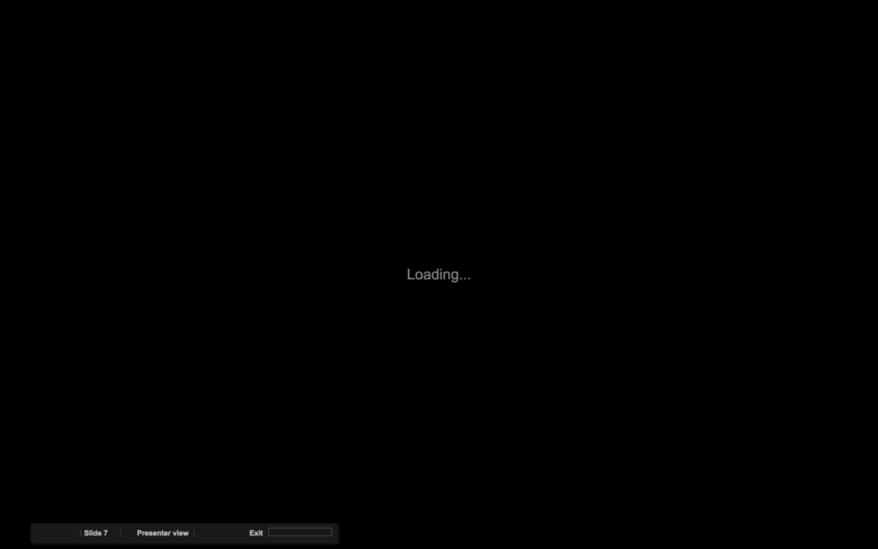
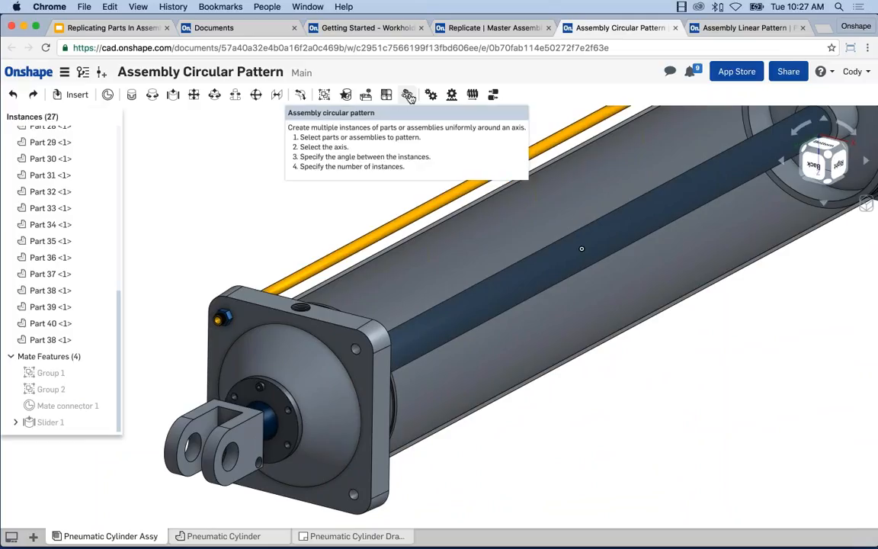
- Start an assembly circular pattern with the yellow tie rod and its nut on the near end plate as instances
{"action": "left_click", "coordinate": [409, 94]}
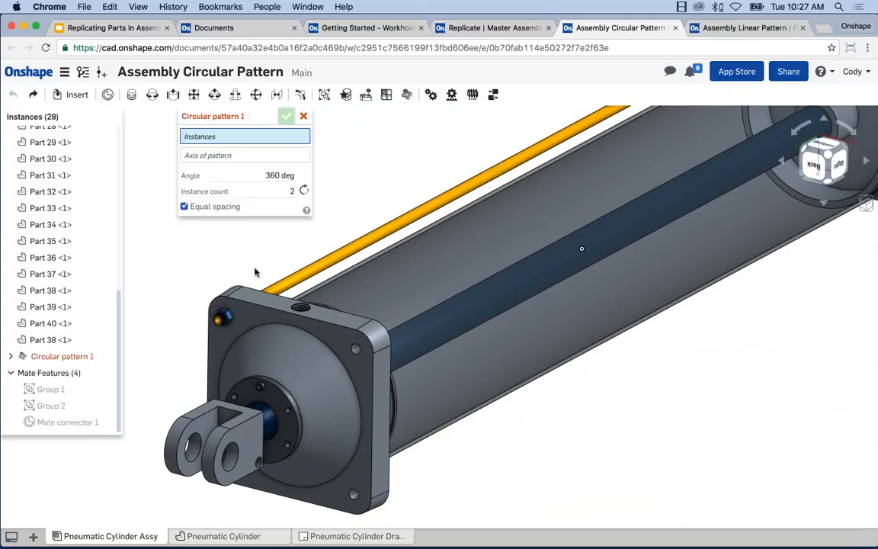
{"action": "scroll", "coordinate": [387, 257], "scroll_direction": "up", "scroll_amount": 2}
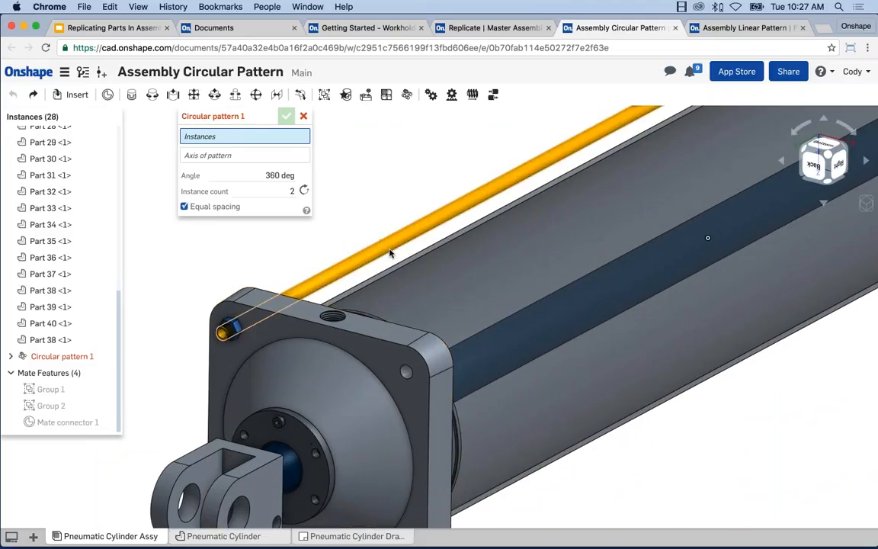
{"action": "left_click", "coordinate": [389, 253]}
{"action": "scroll", "coordinate": [228, 331], "scroll_direction": "up", "scroll_amount": 3}
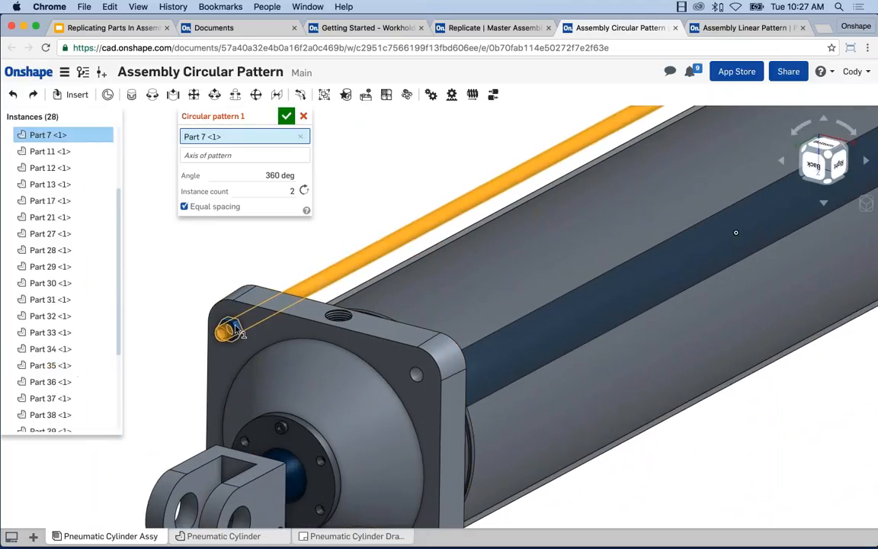
{"action": "left_click", "coordinate": [238, 330]}
{"action": "scroll", "coordinate": [505, 162], "scroll_direction": "down", "scroll_amount": 3}
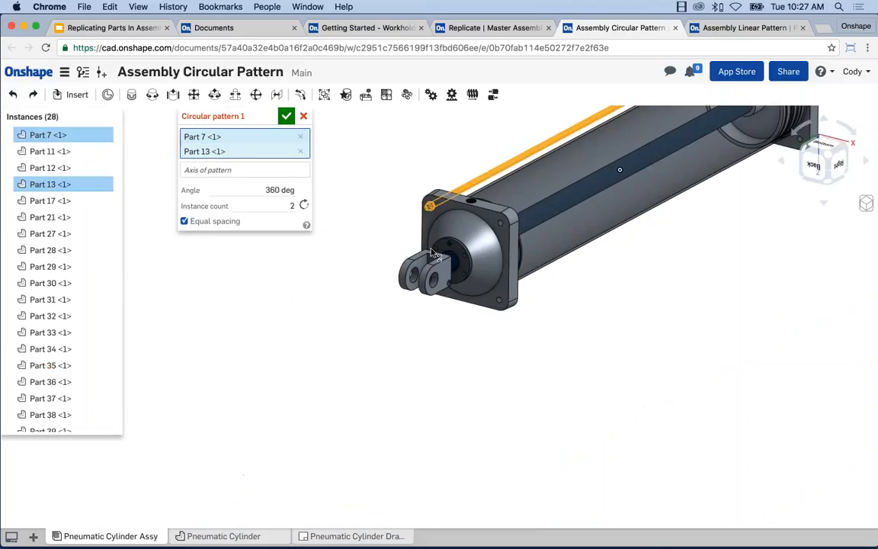
- Add the nut at the opposite end of the tie rod to the circular pattern's instances
{"action": "key", "text": "f"}
{"action": "right_click_drag", "start_coordinate": [560, 102], "coordinate": [749, 258]}
{"action": "scroll", "coordinate": [754, 252], "scroll_direction": "up", "scroll_amount": 5}
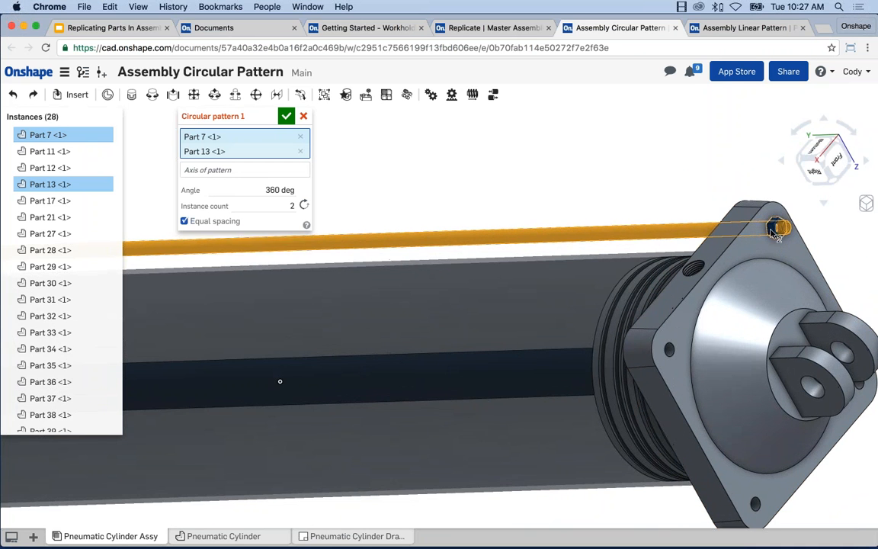
{"action": "left_click", "coordinate": [777, 227]}
{"action": "scroll", "coordinate": [576, 207], "scroll_direction": "down", "scroll_amount": 5}
{"action": "right_click_drag", "start_coordinate": [653, 188], "coordinate": [452, 243]}
{"action": "middle_click_drag", "start_coordinate": [429, 231], "coordinate": [478, 220]}
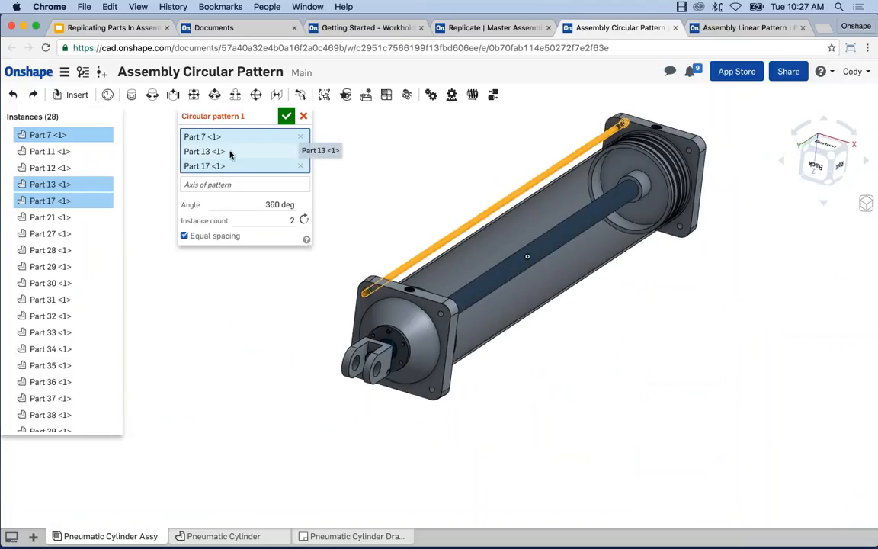
- Set the large circular edge on the near end plate as the axis of the circular pattern
{"action": "left_click", "coordinate": [219, 186]}
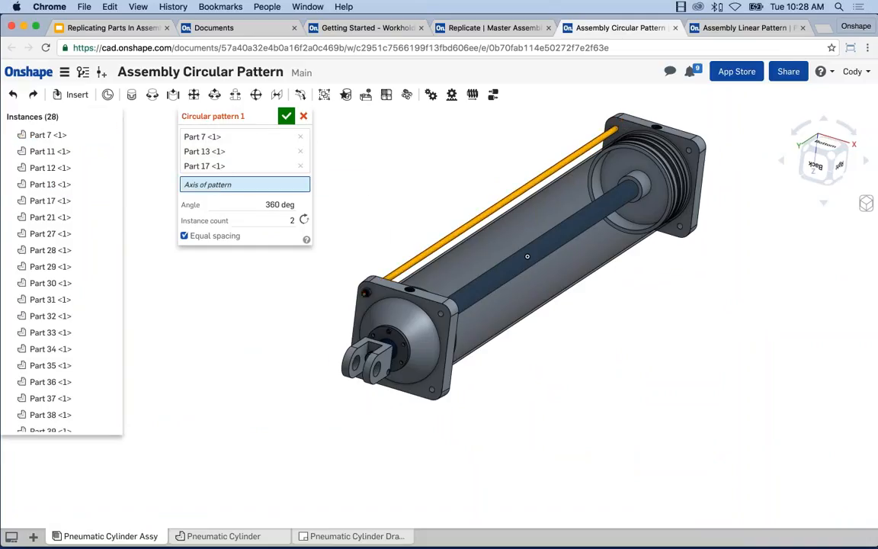
{"action": "right_click_drag", "start_coordinate": [424, 221], "coordinate": [380, 231]}
{"action": "scroll", "coordinate": [374, 366], "scroll_direction": "down", "scroll_amount": 1}
{"action": "scroll", "coordinate": [372, 317], "scroll_direction": "up", "scroll_amount": 5}
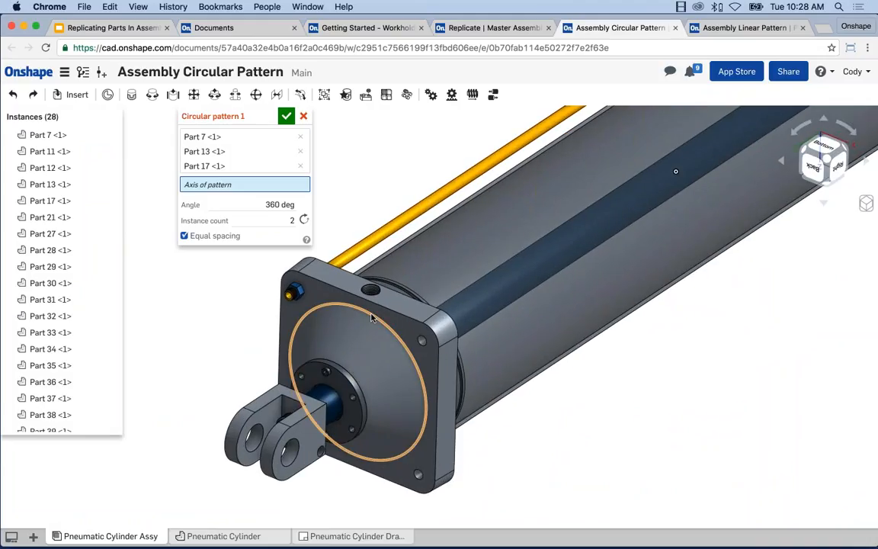
{"action": "scroll", "coordinate": [372, 317], "scroll_direction": "up", "scroll_amount": 2}
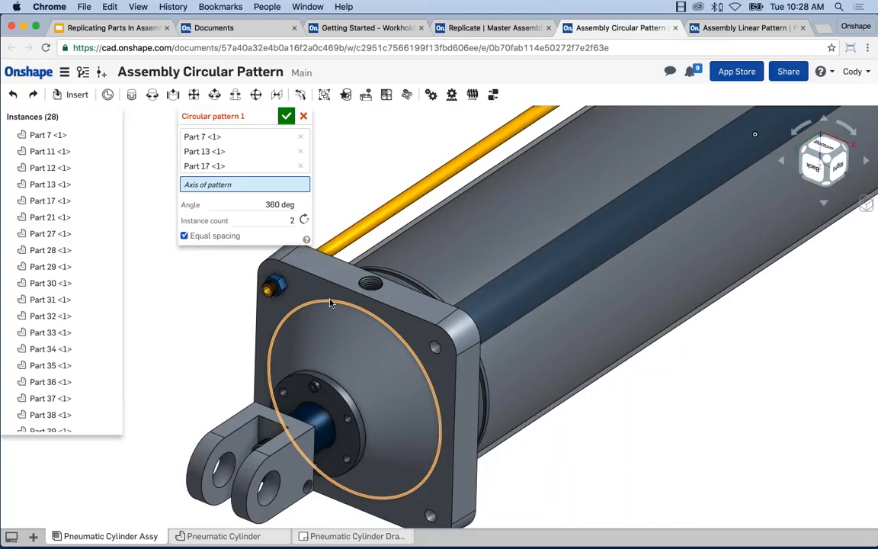
{"action": "left_click", "coordinate": [330, 303]}
- Set the circular pattern's instance count to 4 so the tie rods fill all the end plate's corner holes
{"action": "scroll", "coordinate": [365, 291], "scroll_direction": "down", "scroll_amount": 3}
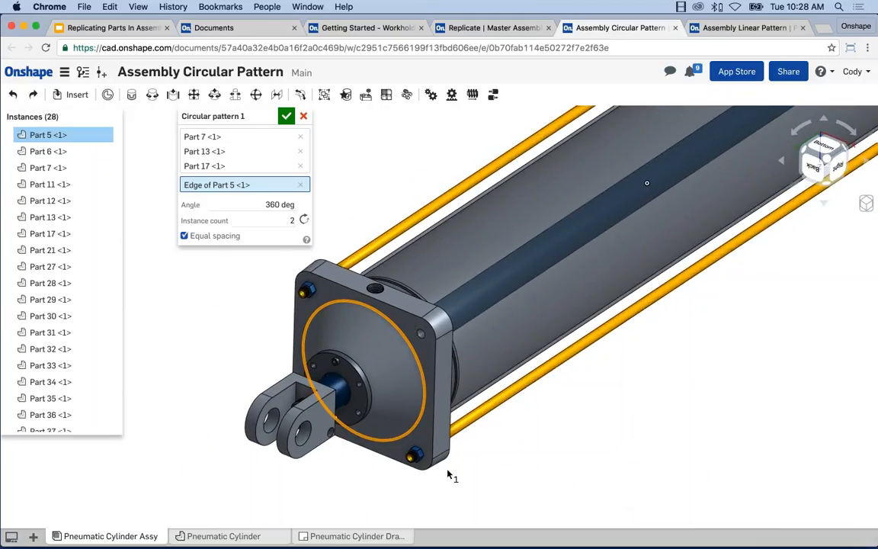
{"action": "scroll", "coordinate": [663, 350], "scroll_direction": "down", "scroll_amount": 2}
{"action": "middle_click_drag", "start_coordinate": [800, 233], "coordinate": [697, 274]}
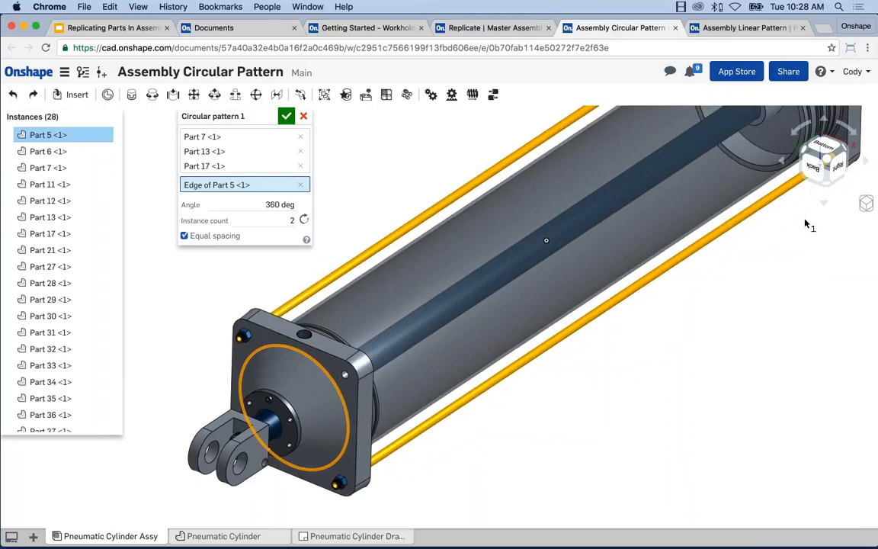
{"action": "scroll", "coordinate": [779, 248], "scroll_direction": "down", "scroll_amount": 2}
{"action": "middle_click_drag", "start_coordinate": [730, 327], "coordinate": [719, 334]}
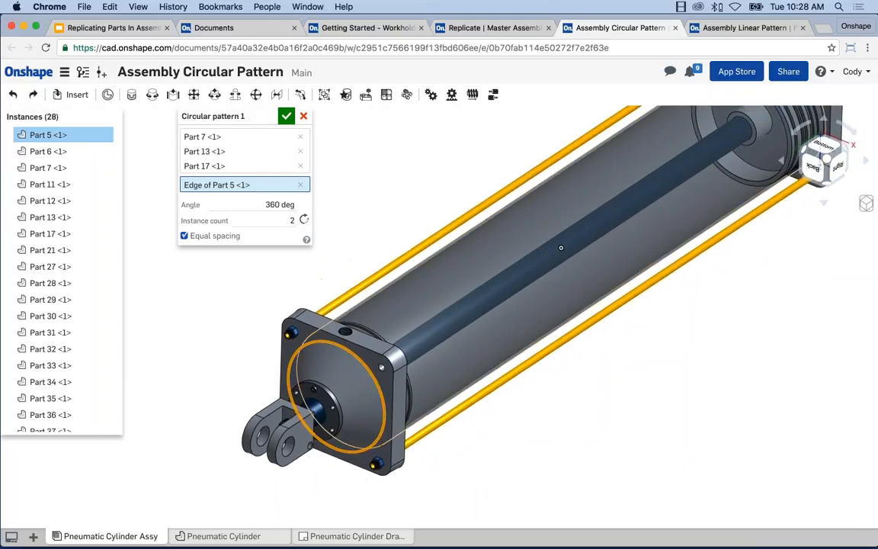
{"action": "left_click", "coordinate": [280, 220]}
{"action": "type", "text": "4"}
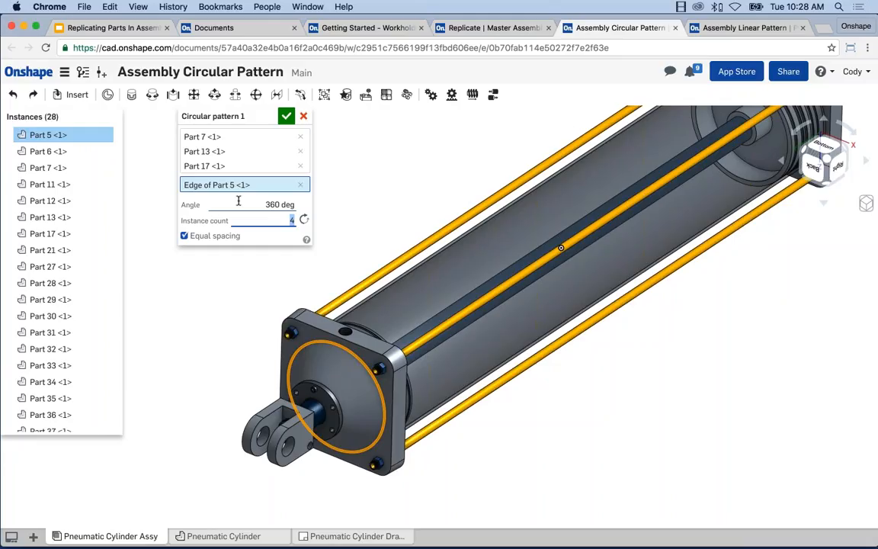
- Set the circular pattern's angle to 270 degrees with equal spacing left on
{"action": "left_click", "coordinate": [305, 201]}
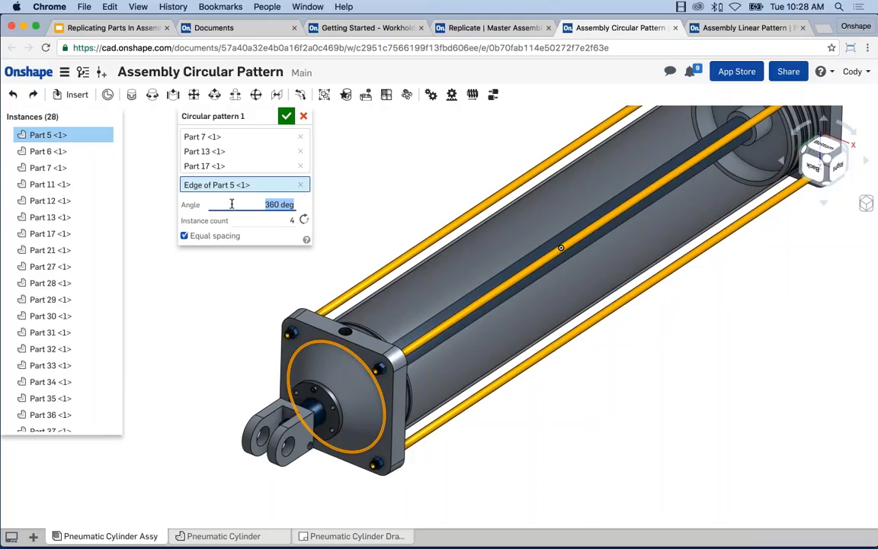
{"action": "left_click", "coordinate": [295, 220]}
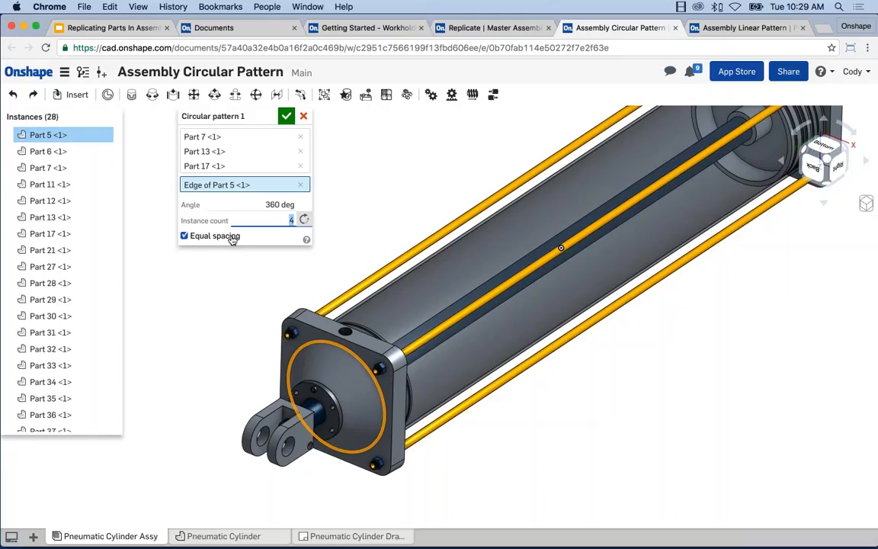
{"action": "left_click", "coordinate": [302, 204]}
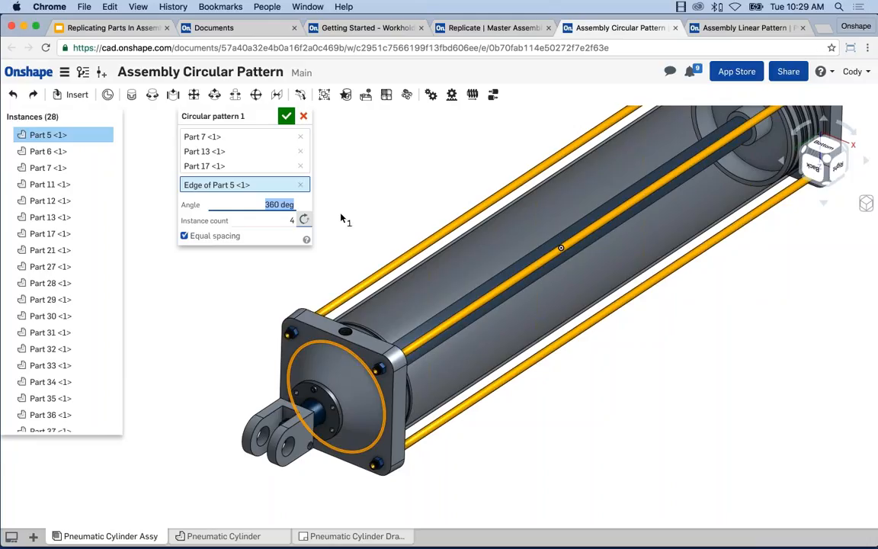
{"action": "scroll", "coordinate": [381, 217], "scroll_direction": "down", "scroll_amount": 2}
{"action": "right_click_drag", "start_coordinate": [381, 219], "coordinate": [357, 282]}
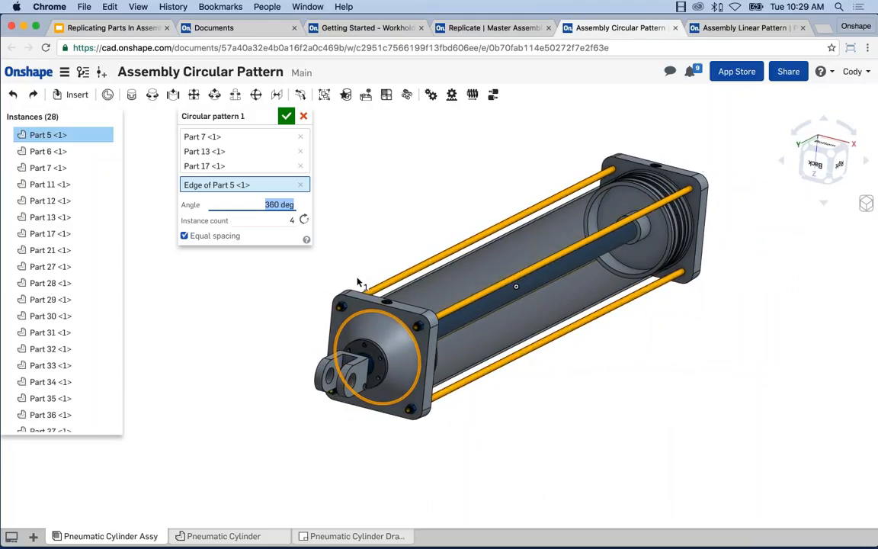
{"action": "type", "text": "270"}
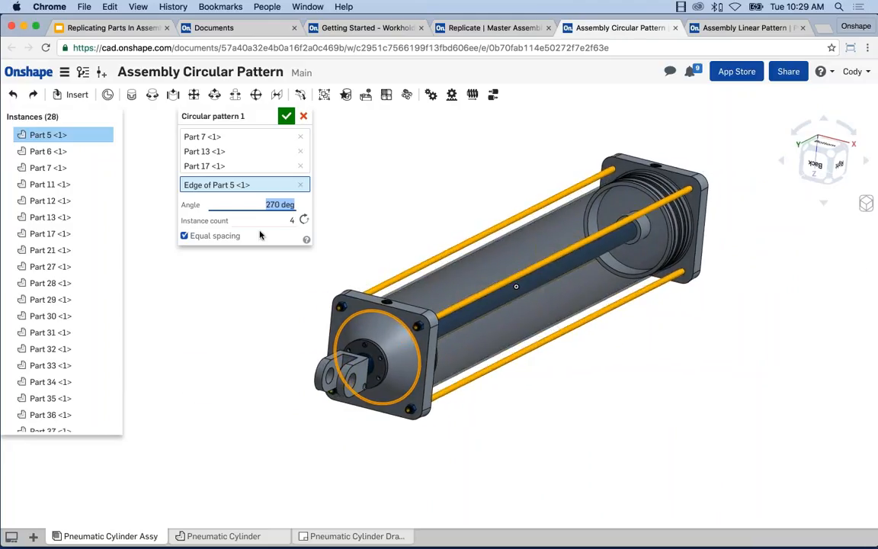
{"action": "key", "text": "Tab"}
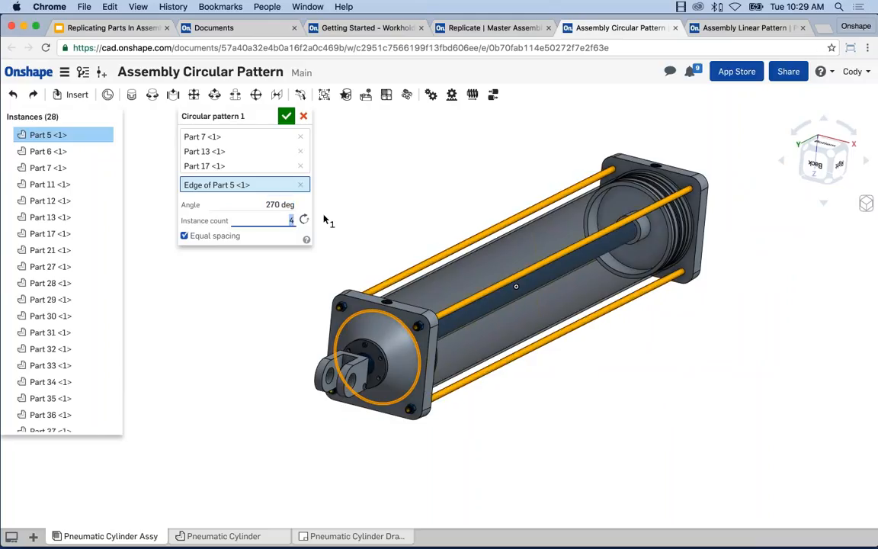
- Set the circular pattern's instance count to 3, check the tie rods from the clevis end, and accept the pattern
{"action": "type", "text": "3"}
{"action": "key", "text": "Return"}
{"action": "middle_click_drag", "start_coordinate": [349, 338], "coordinate": [369, 325]}
{"action": "right_click_drag", "start_coordinate": [369, 330], "coordinate": [389, 338]}
{"action": "scroll", "coordinate": [389, 338], "scroll_direction": "up", "scroll_amount": 3}
{"action": "middle_click_drag", "start_coordinate": [389, 337], "coordinate": [442, 315]}
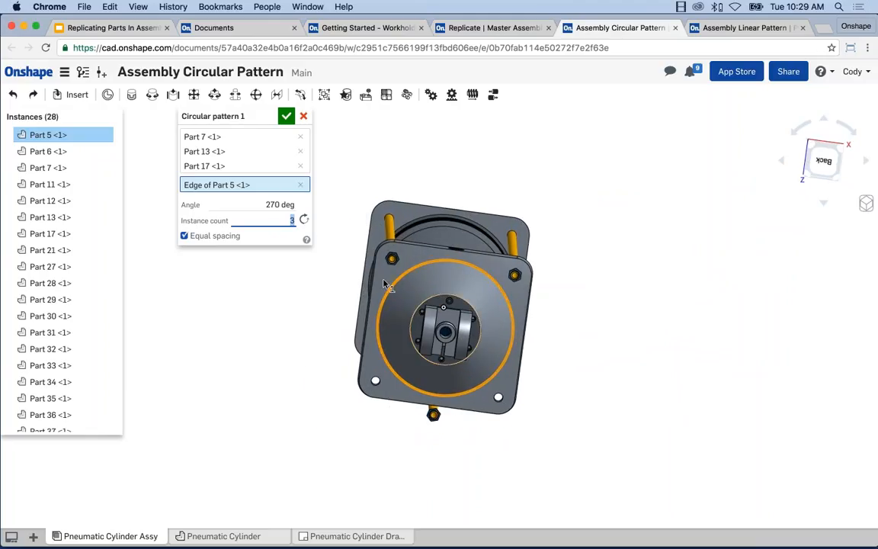
{"action": "right_click_drag", "start_coordinate": [655, 385], "coordinate": [622, 406]}
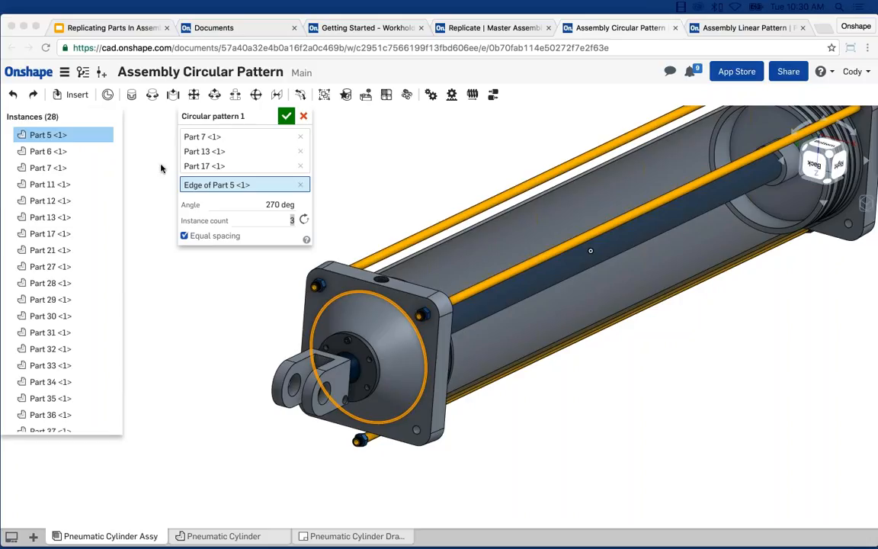
{"action": "left_click", "coordinate": [286, 116]}
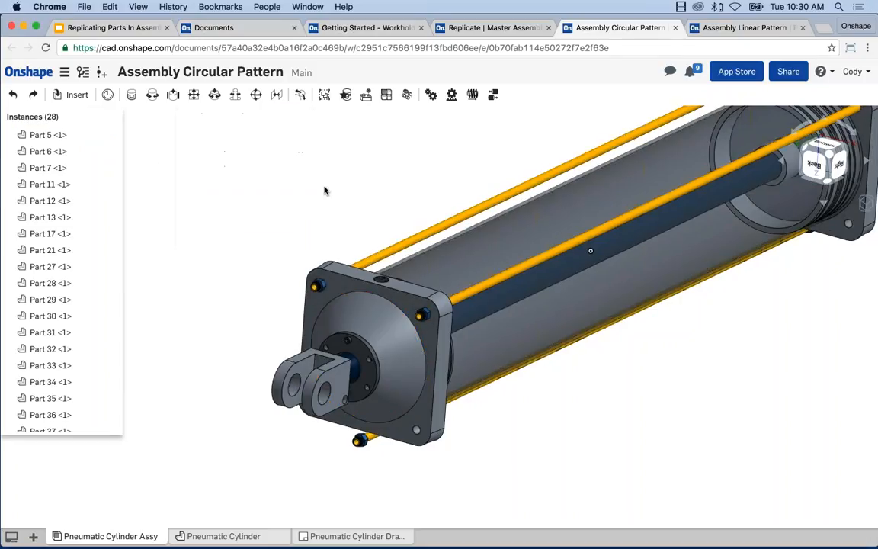
{"action": "right_click", "coordinate": [391, 252]}
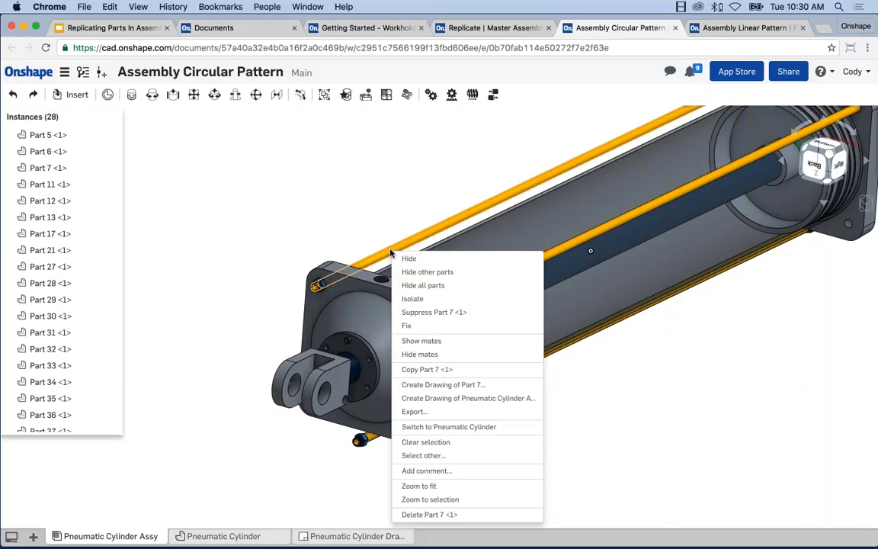
{"action": "left_click", "coordinate": [352, 190]}
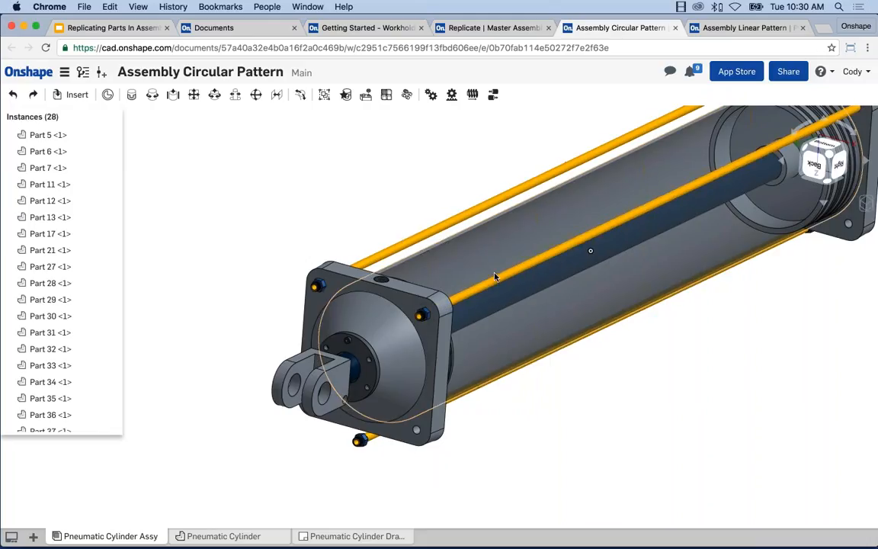
{"action": "right_click", "coordinate": [448, 232]}
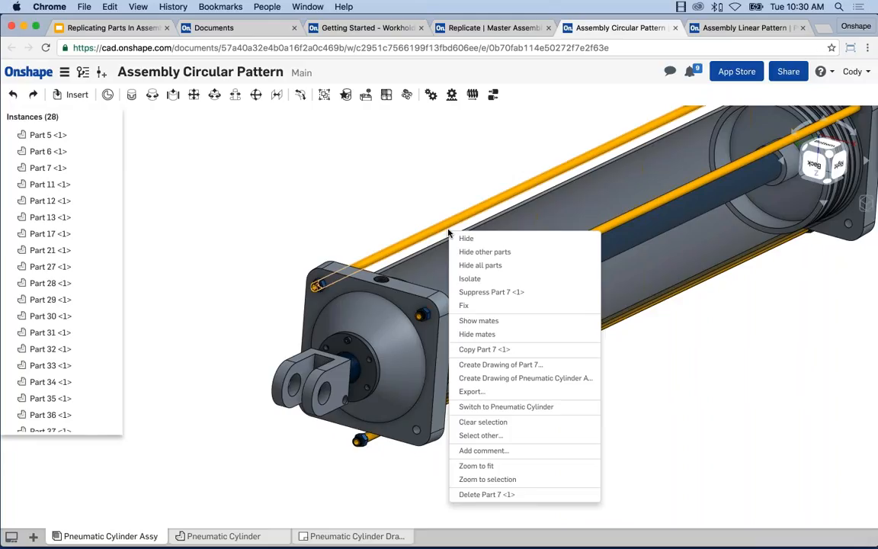
{"action": "left_click", "coordinate": [373, 216]}
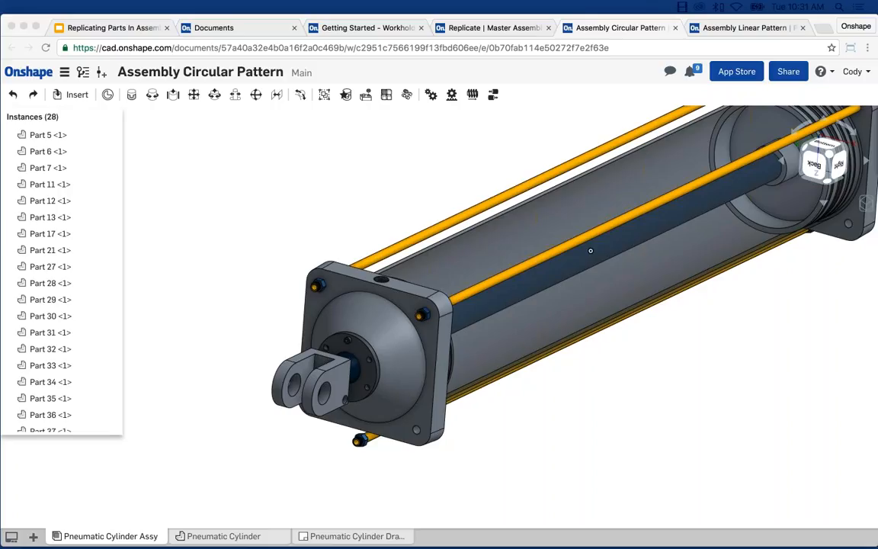
- Reopen the tie rods' circular pattern for editing, review its instance count, and close it with the settings kept
{"action": "scroll", "coordinate": [623, 408], "scroll_direction": "down", "scroll_amount": 3}
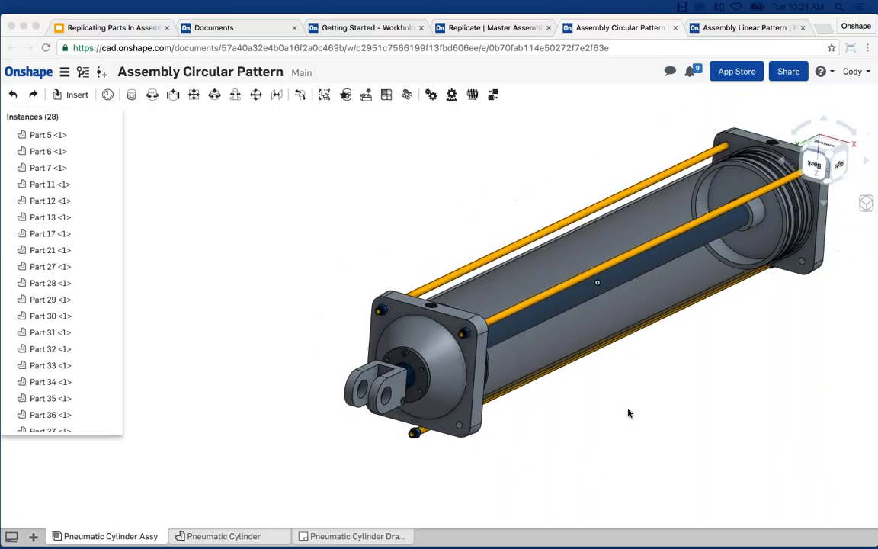
{"action": "middle_click_drag", "start_coordinate": [665, 374], "coordinate": [634, 384]}
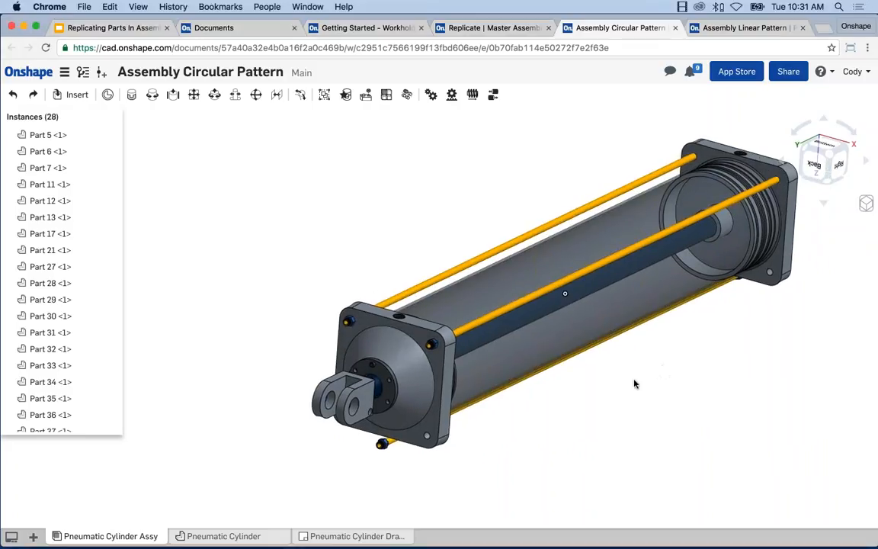
{"action": "scroll", "coordinate": [525, 408], "scroll_direction": "up", "scroll_amount": 1}
{"action": "scroll", "coordinate": [361, 353], "scroll_direction": "up", "scroll_amount": 2}
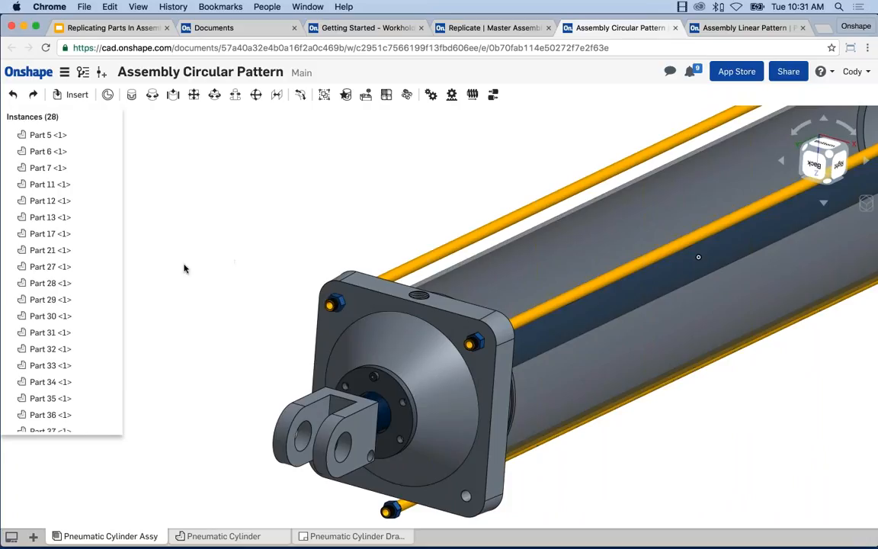
{"action": "scroll", "coordinate": [91, 320], "scroll_direction": "down", "scroll_amount": 5}
{"action": "right_click", "coordinate": [60, 401]}
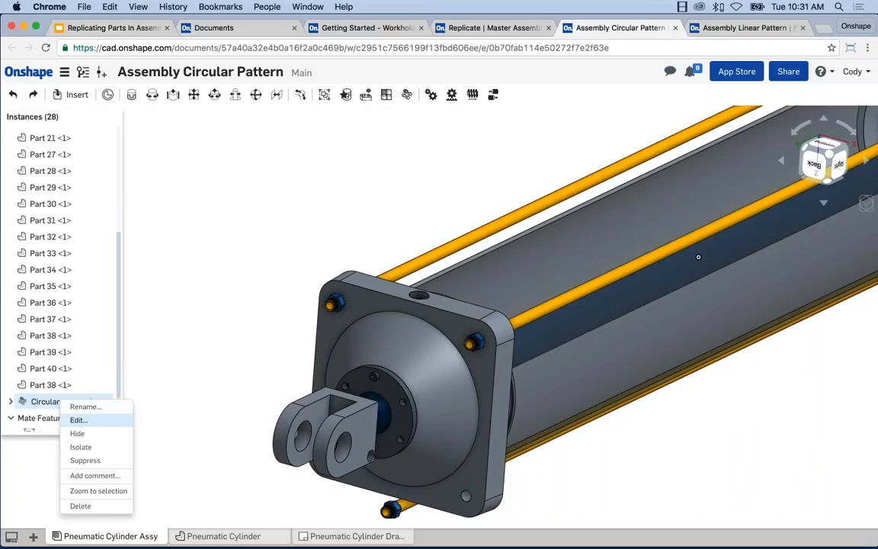
{"action": "left_click", "coordinate": [76, 419]}
{"action": "left_click", "coordinate": [280, 219]}
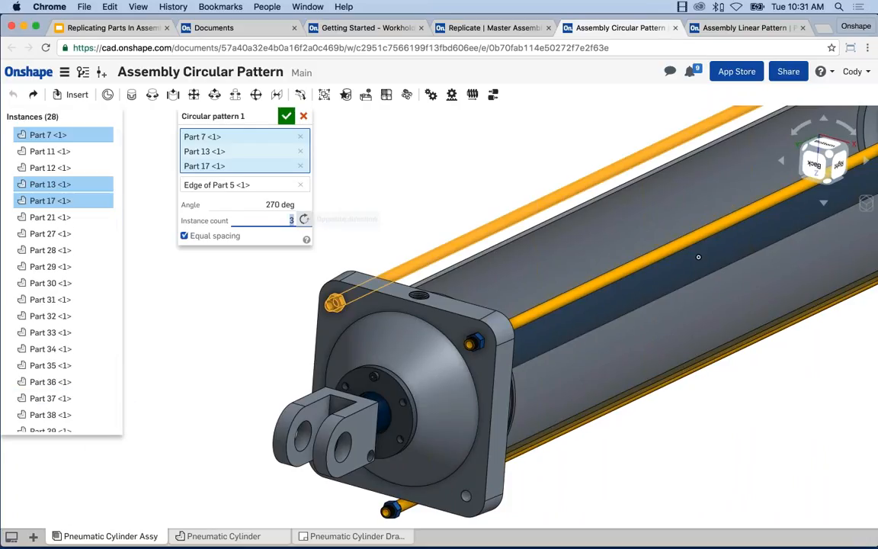
{"action": "scroll", "coordinate": [376, 222], "scroll_direction": "down", "scroll_amount": 1}
{"action": "middle_click_drag", "start_coordinate": [362, 269], "coordinate": [327, 300]}
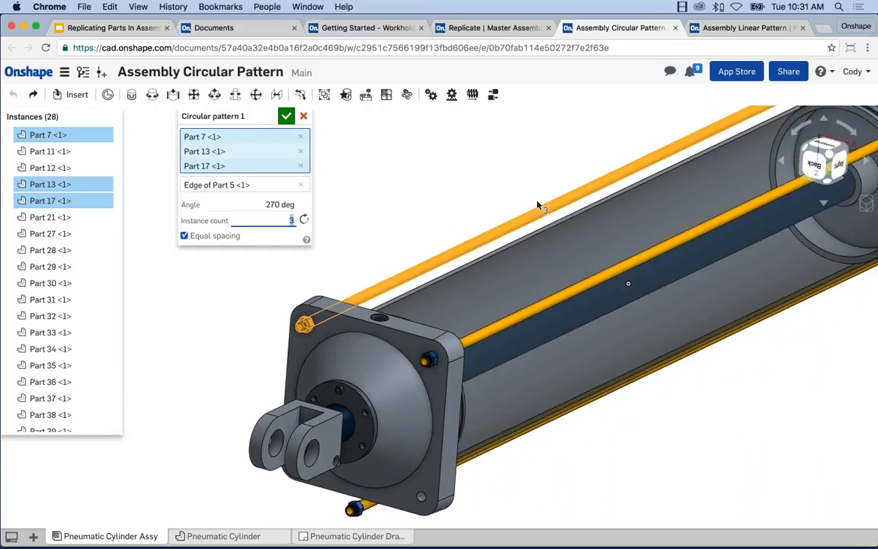
{"action": "scroll", "coordinate": [526, 206], "scroll_direction": "down", "scroll_amount": 3}
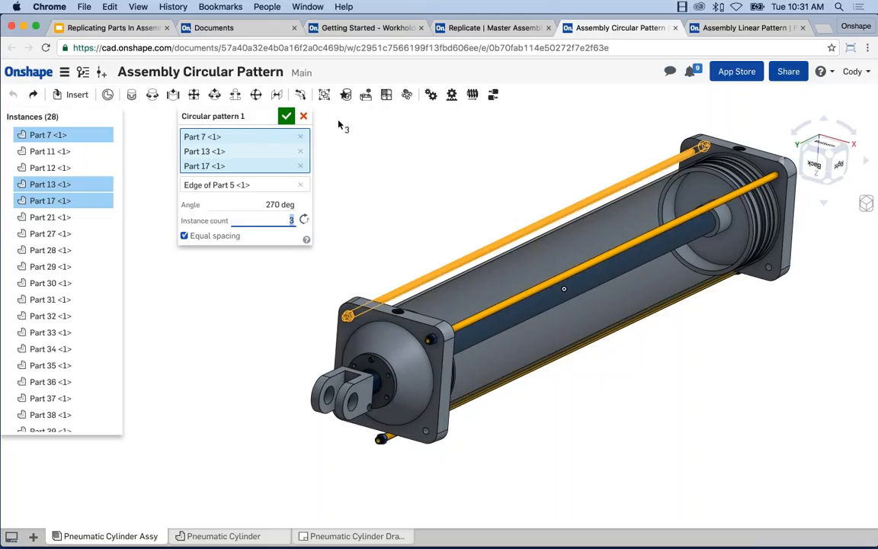
{"action": "left_click", "coordinate": [286, 116]}
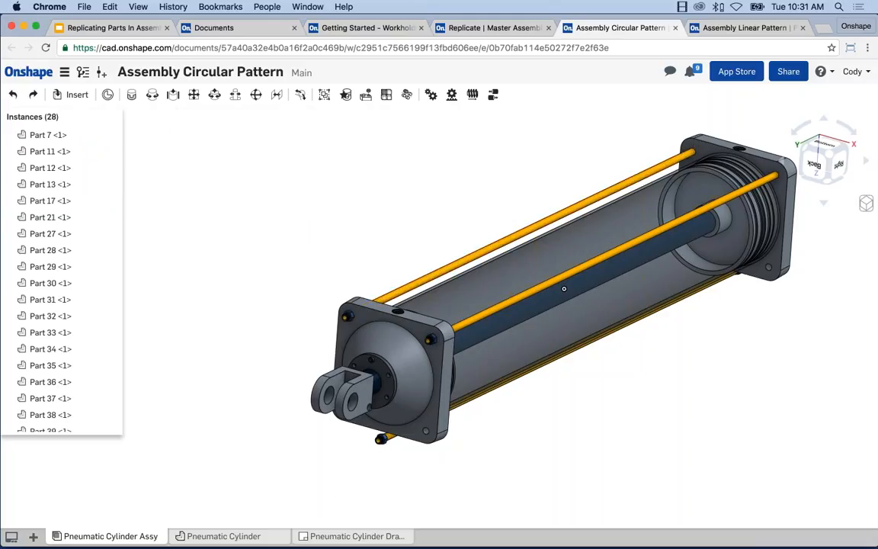
- Isolate the patterned tie rod Part 7 <2>, exit the isolated view, and look over the rod's available options
{"action": "right_click_drag", "start_coordinate": [554, 455], "coordinate": [412, 370]}
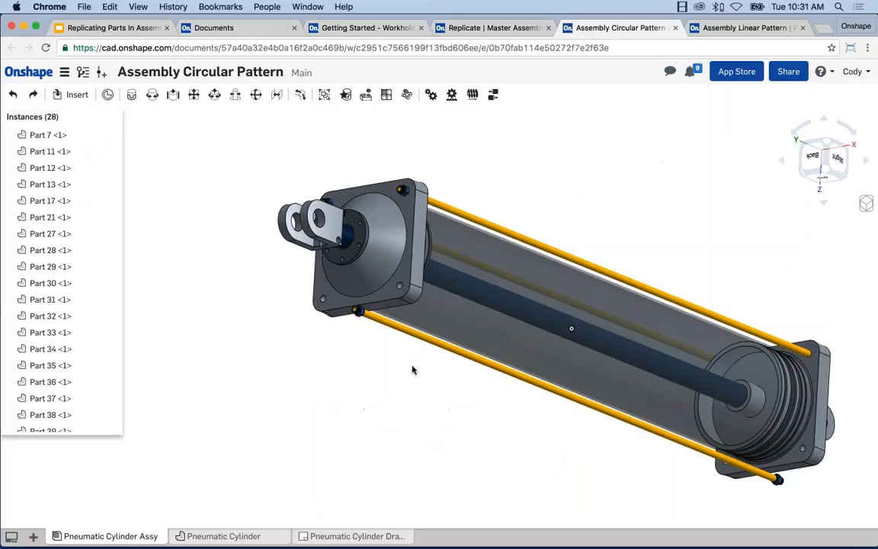
{"action": "right_click", "coordinate": [391, 326]}
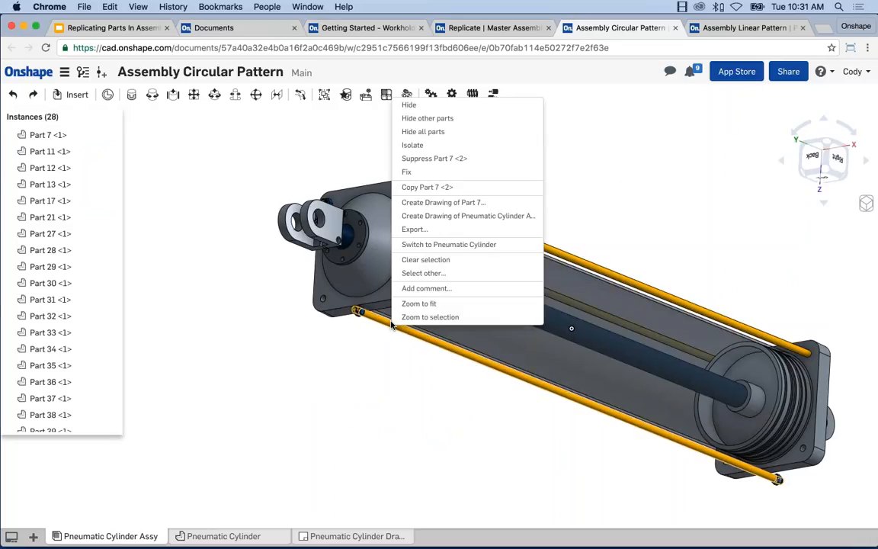
{"action": "left_click", "coordinate": [412, 145]}
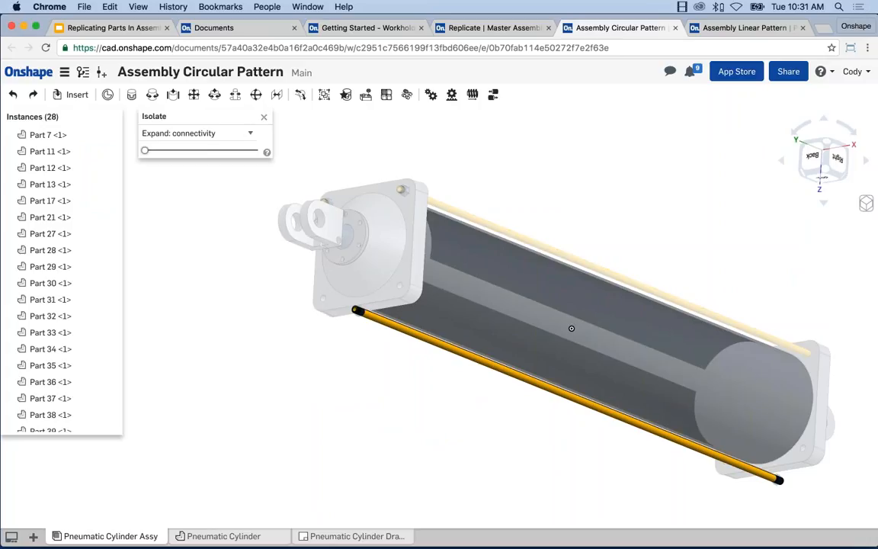
{"action": "key", "text": "Escape"}
{"action": "right_click", "coordinate": [413, 333]}
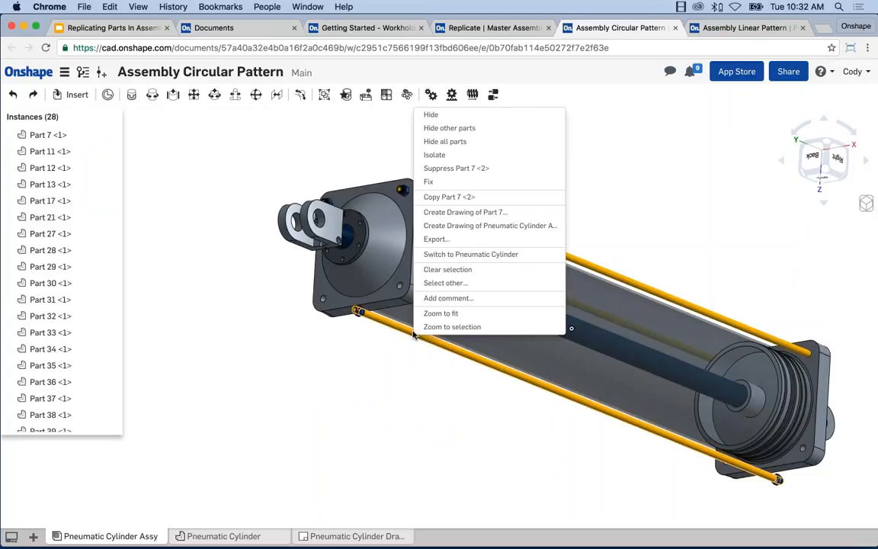
{"action": "left_click", "coordinate": [451, 173]}
{"action": "right_click_drag", "start_coordinate": [441, 167], "coordinate": [440, 200]}
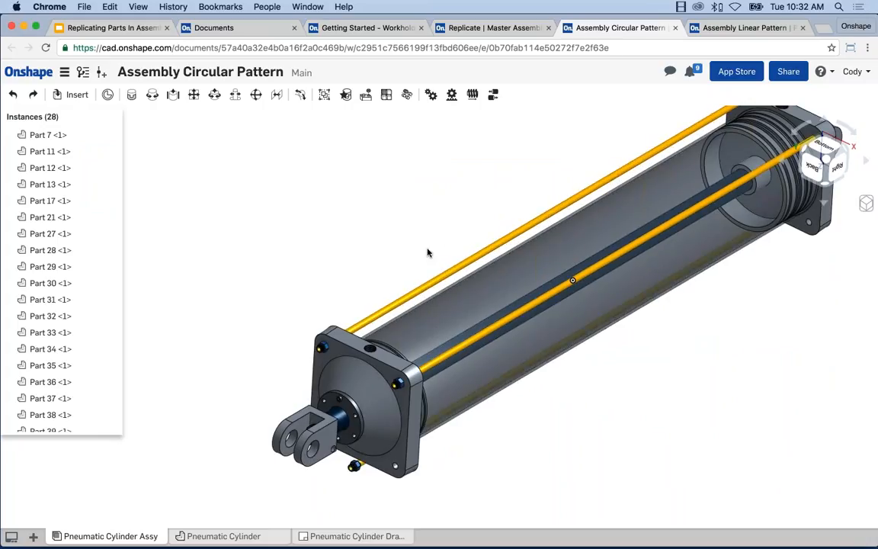
- Undo the circular pattern of the tie rods and nuts
{"action": "mouse_move", "coordinate": [343, 288]}
{"action": "middle_mouse_down"}
{"action": "mouse_move", "coordinate": [337, 244]}
{"action": "mouse_move", "coordinate": [340, 313]}
{"action": "mouse_move", "coordinate": [335, 303]}
{"action": "middle_mouse_up"}
{"action": "scroll", "coordinate": [337, 244], "scroll_direction": "down", "scroll_amount": 1}
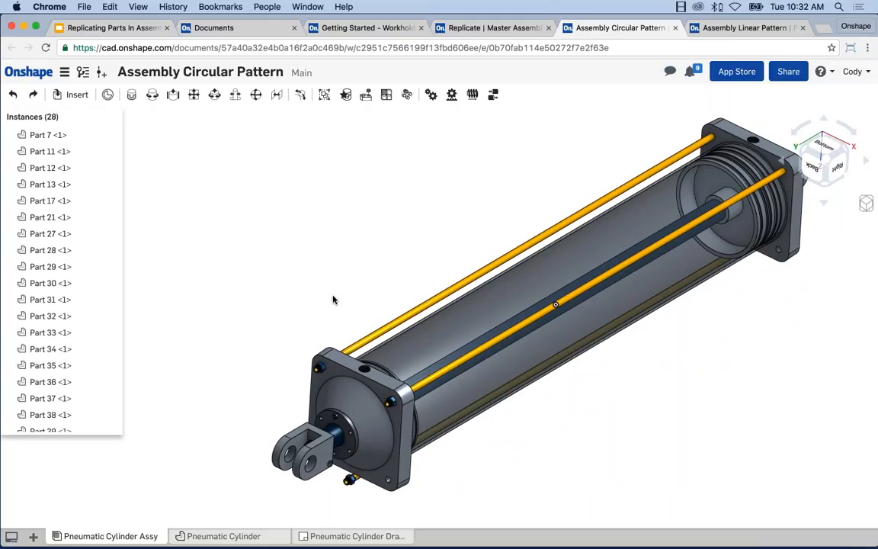
{"action": "key", "text": "super+z"}
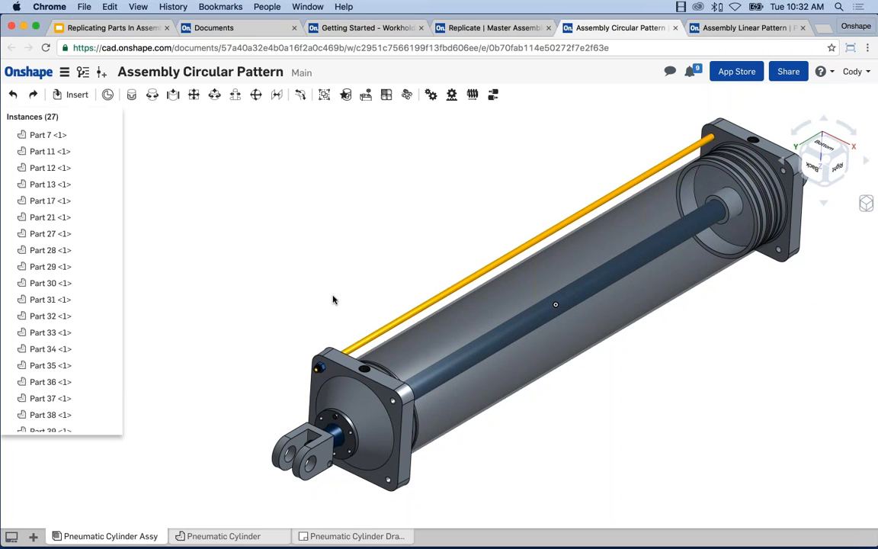
- Start a circular pattern of the socket head screw Part 21, using the round flange's outer face on Part 6 as the axis
{"action": "scroll", "coordinate": [339, 304], "scroll_direction": "up", "scroll_amount": 10}
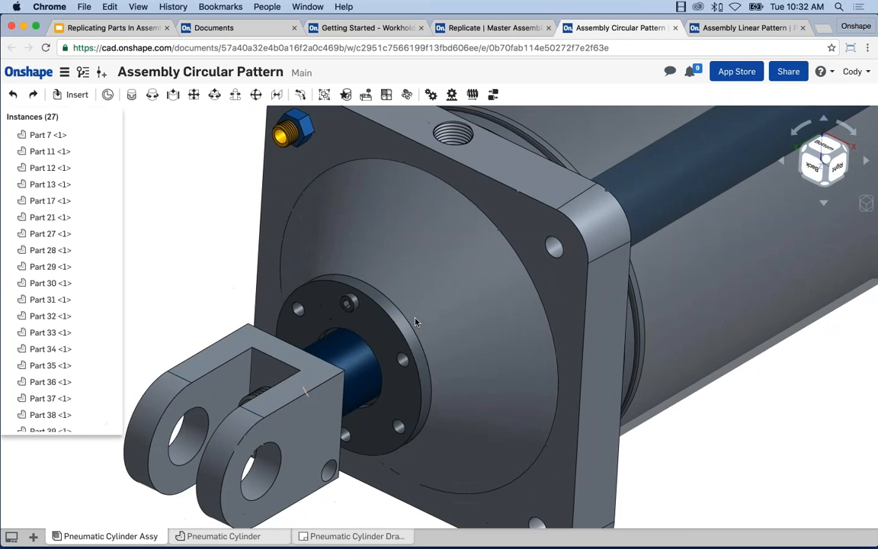
{"action": "middle_click_drag", "start_coordinate": [416, 321], "coordinate": [449, 299]}
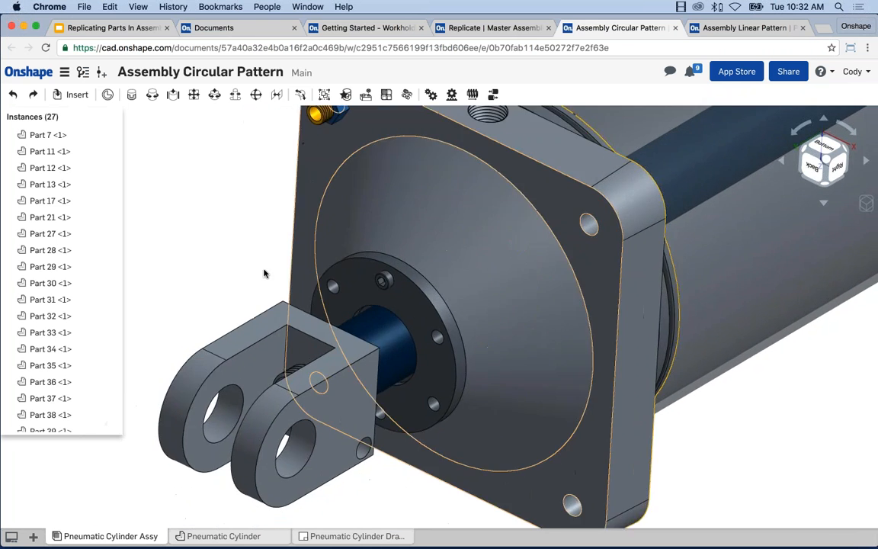
{"action": "mouse_move", "coordinate": [264, 272]}
{"action": "right_mouse_down"}
{"action": "mouse_move", "coordinate": [218, 270]}
{"action": "mouse_move", "coordinate": [243, 263]}
{"action": "right_mouse_up"}
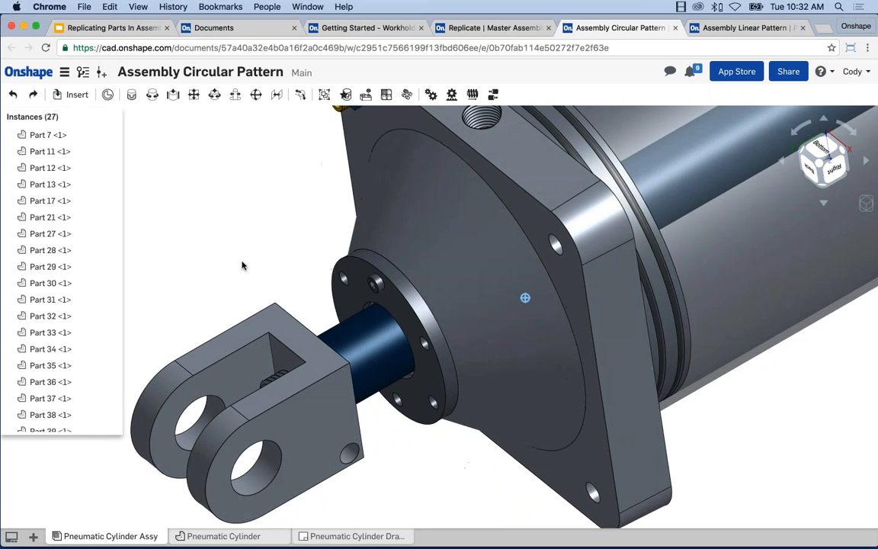
{"action": "scroll", "coordinate": [407, 272], "scroll_direction": "up", "scroll_amount": 5}
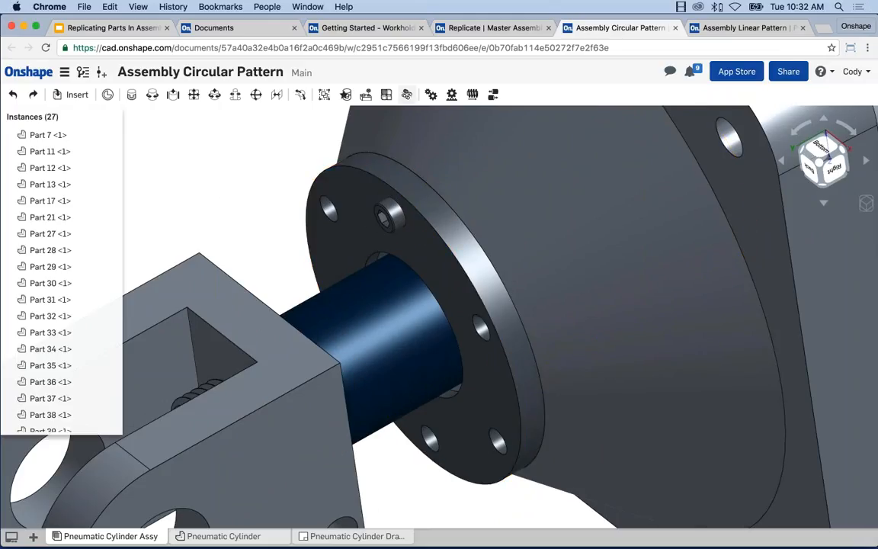
{"action": "left_click", "coordinate": [406, 93]}
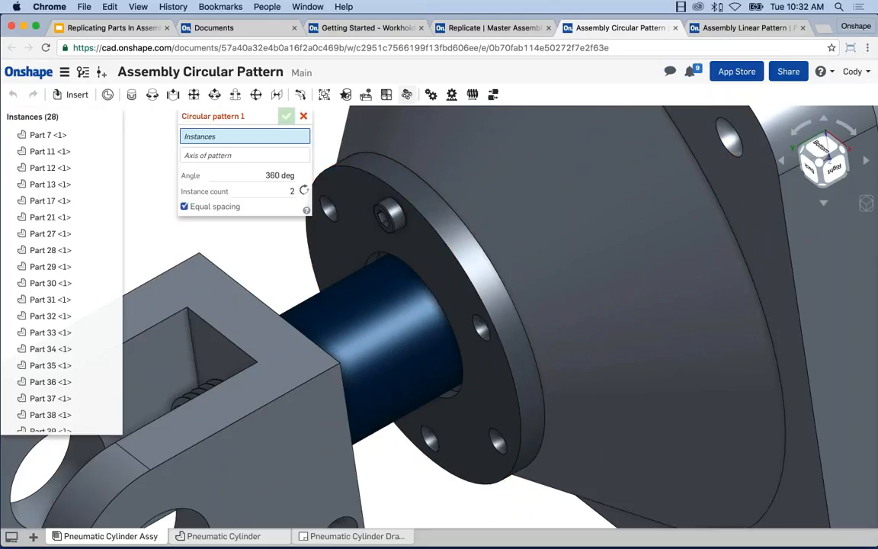
{"action": "left_click", "coordinate": [389, 208]}
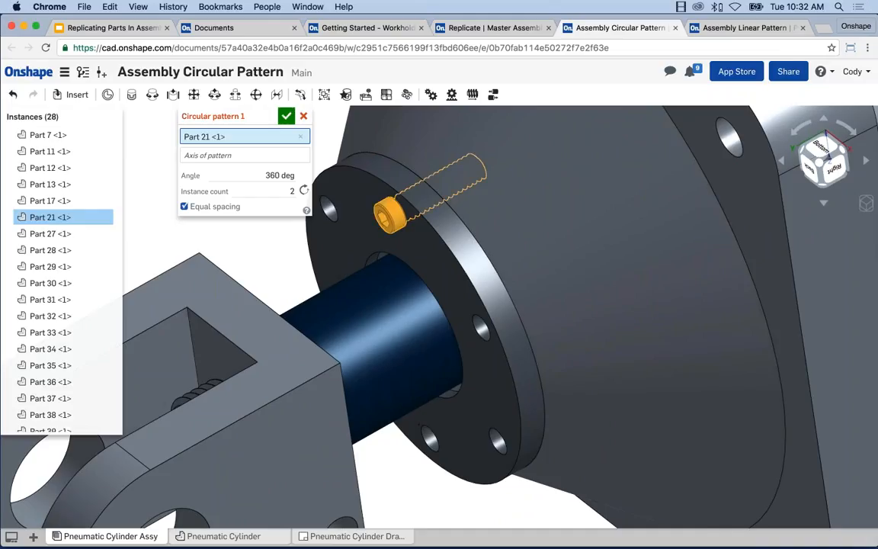
{"action": "left_click", "coordinate": [219, 156]}
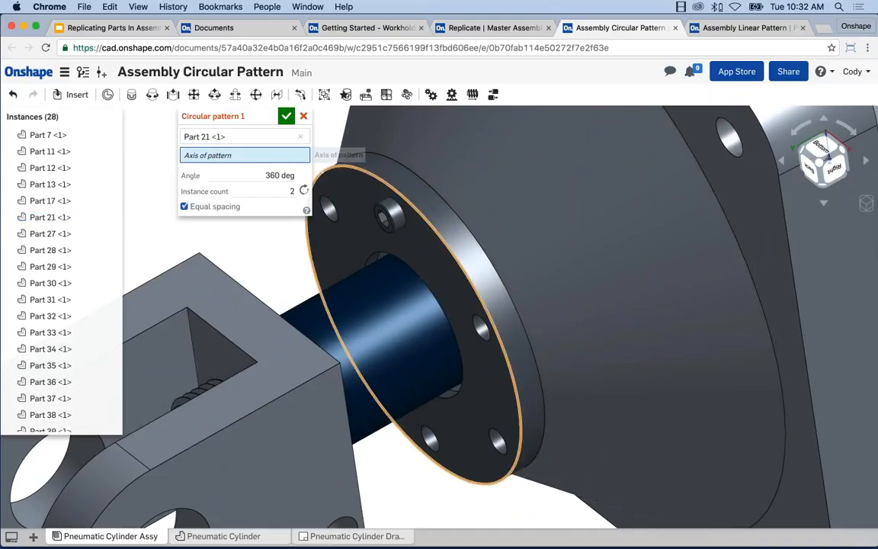
{"action": "left_click", "coordinate": [364, 172]}
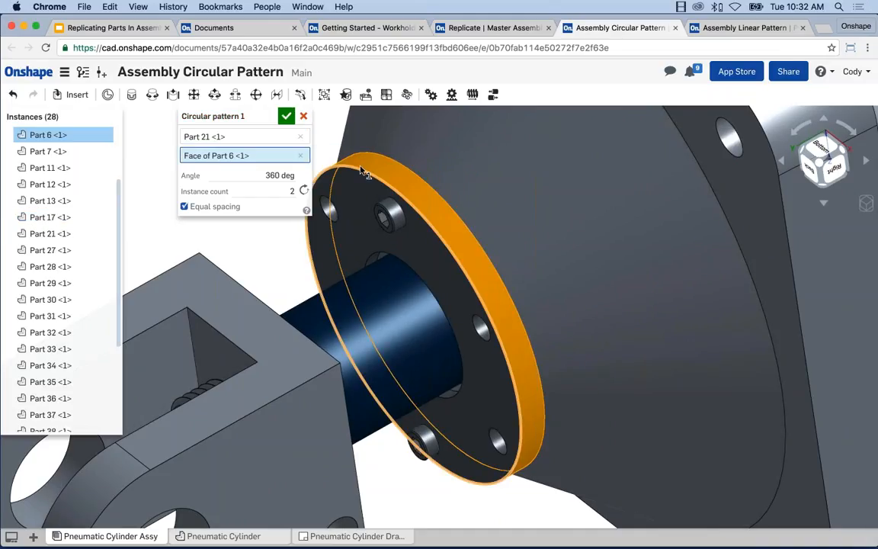
- Set the screw pattern's instance count to 6 over 360 degrees with equal spacing, and accept the pattern
{"action": "left_click", "coordinate": [279, 191]}
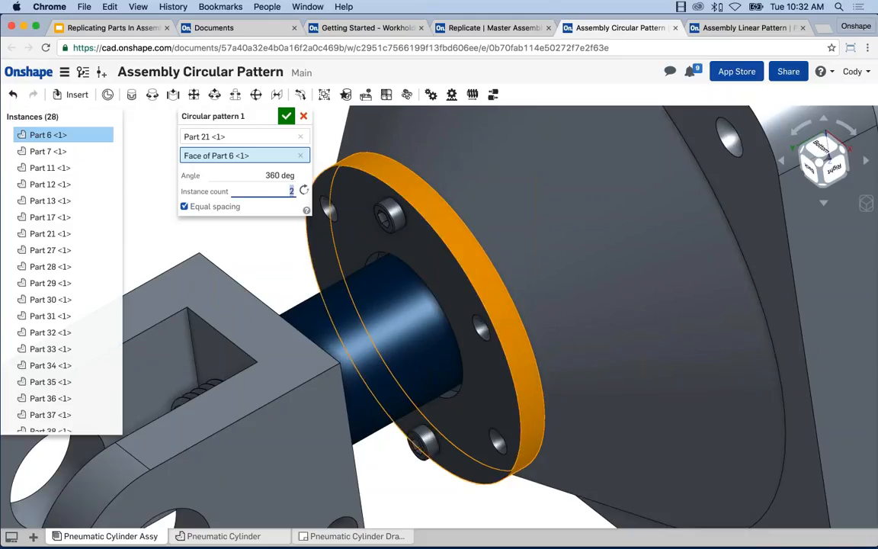
{"action": "type", "text": "6"}
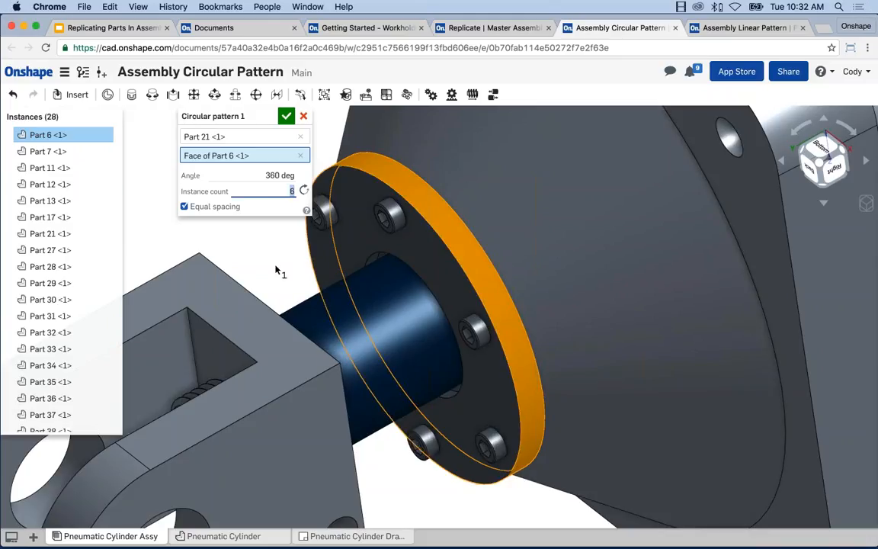
{"action": "right_click_drag", "start_coordinate": [276, 268], "coordinate": [303, 275]}
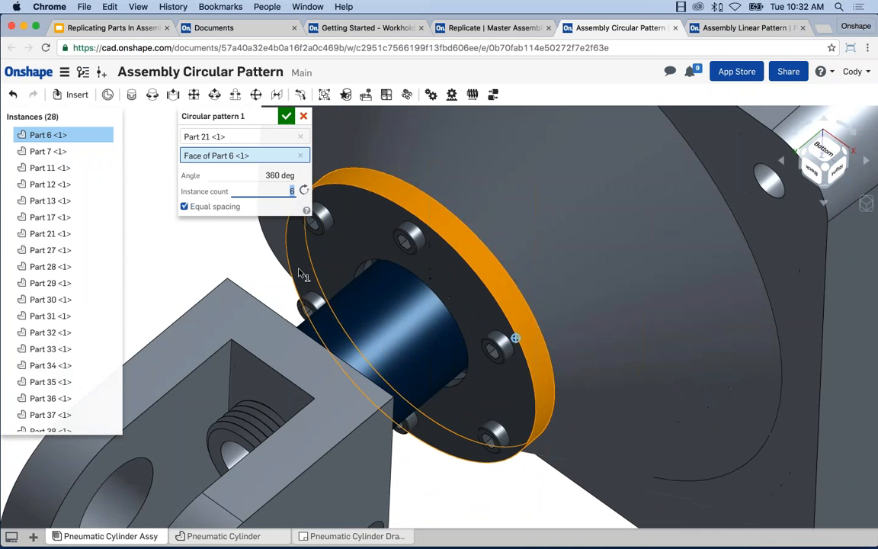
{"action": "left_click", "coordinate": [286, 119]}
{"action": "scroll", "coordinate": [230, 193], "scroll_direction": "down", "scroll_amount": 3}
{"action": "middle_click_drag", "start_coordinate": [231, 192], "coordinate": [293, 261]}
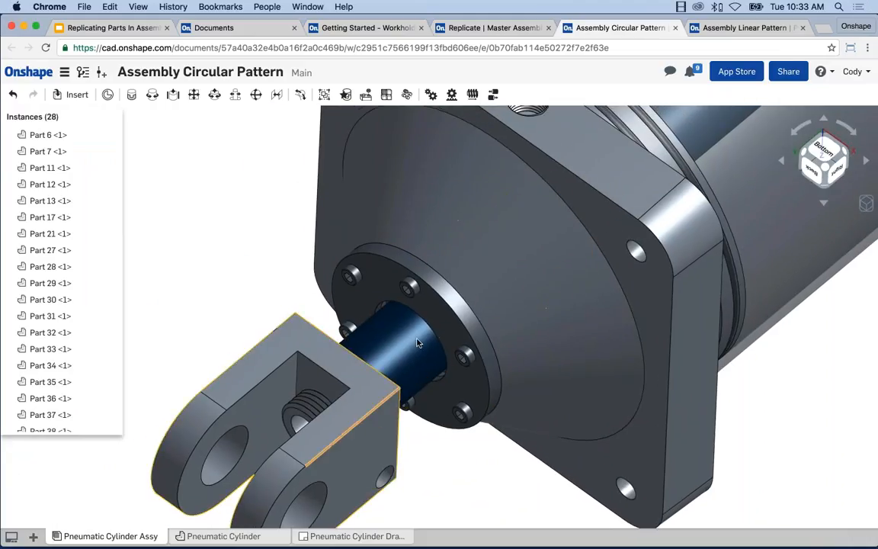
{"action": "middle_click_drag", "start_coordinate": [417, 343], "coordinate": [350, 306]}
{"action": "scroll", "coordinate": [432, 341], "scroll_direction": "down", "scroll_amount": 1}
{"action": "middle_click_drag", "start_coordinate": [431, 342], "coordinate": [440, 373]}
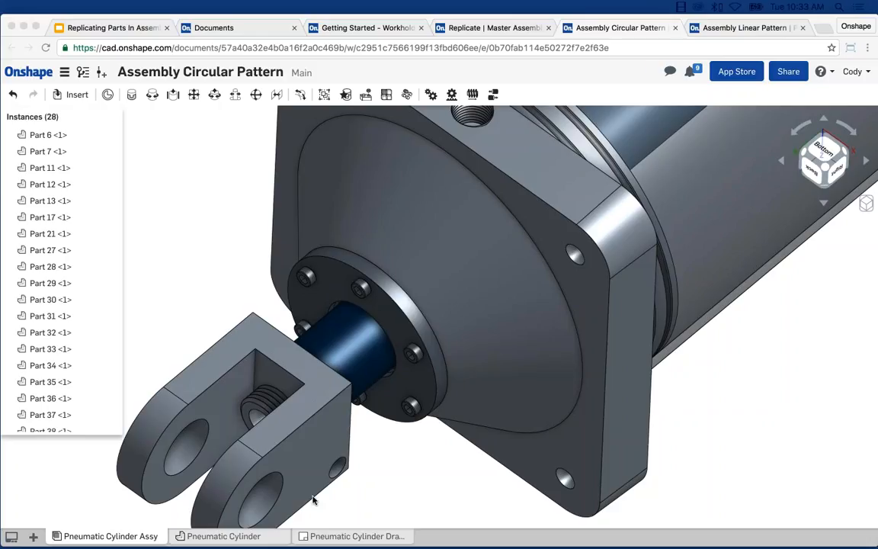
- Reopen the flange screws' circular pattern to review its angle, instance count and equal spacing settings, and cancel the edit
{"action": "left_click", "coordinate": [158, 261]}
{"action": "scroll", "coordinate": [84, 396], "scroll_direction": "down", "scroll_amount": 5}
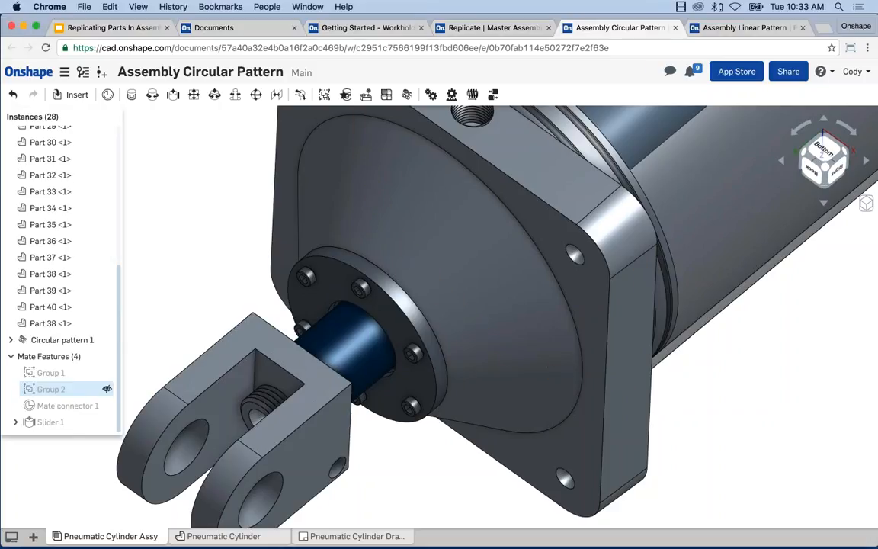
{"action": "right_click", "coordinate": [58, 305]}
{"action": "left_click", "coordinate": [71, 326]}
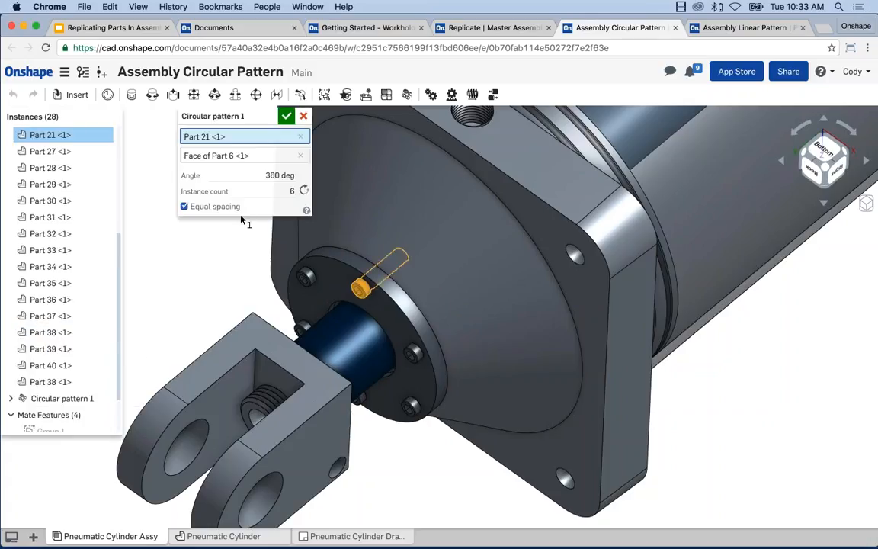
{"action": "left_click", "coordinate": [303, 191]}
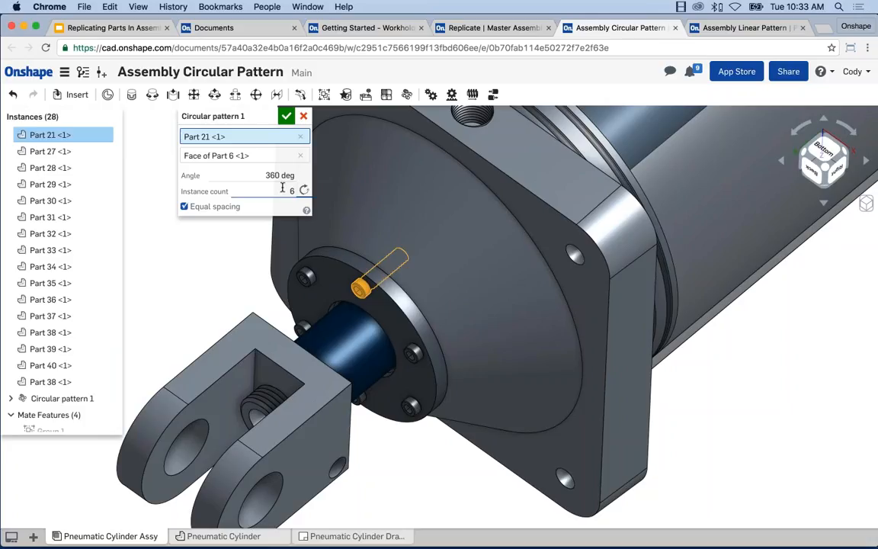
{"action": "left_click", "coordinate": [303, 116]}
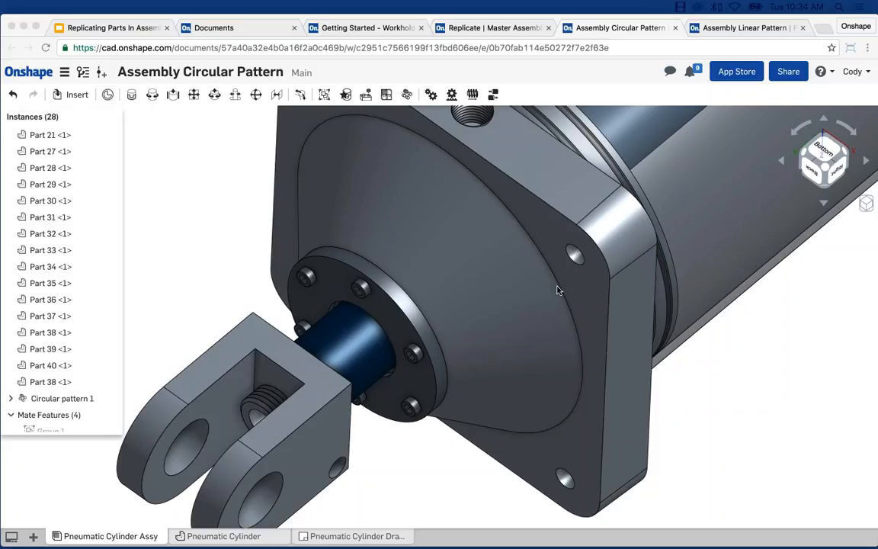
{"action": "scroll", "coordinate": [542, 276], "scroll_direction": "down", "scroll_amount": 3}
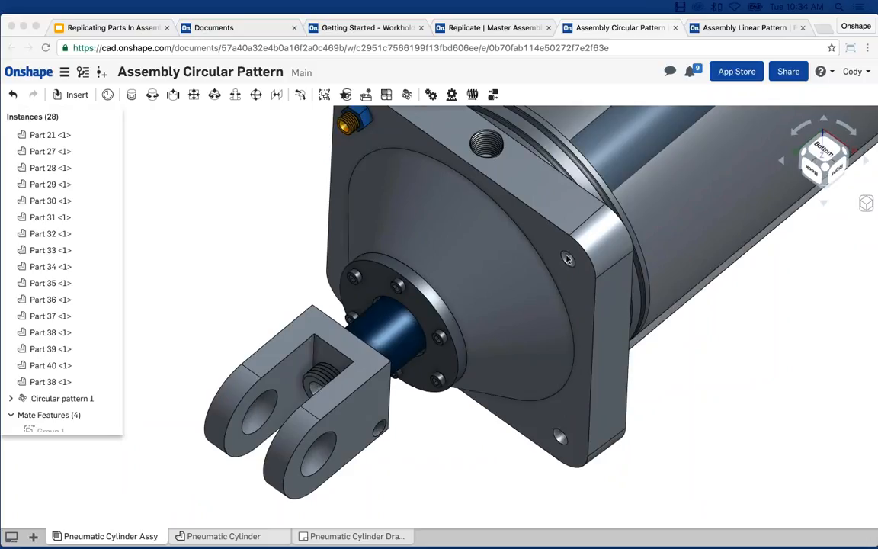
{"action": "scroll", "coordinate": [564, 266], "scroll_direction": "down", "scroll_amount": 2}
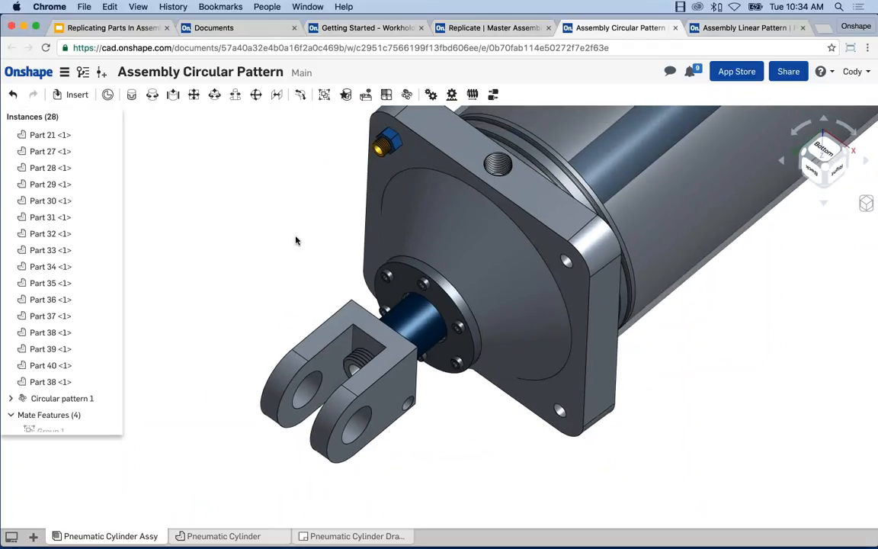
{"action": "scroll", "coordinate": [297, 239], "scroll_direction": "down", "scroll_amount": 2}
{"action": "middle_click_drag", "start_coordinate": [308, 239], "coordinate": [264, 319]}
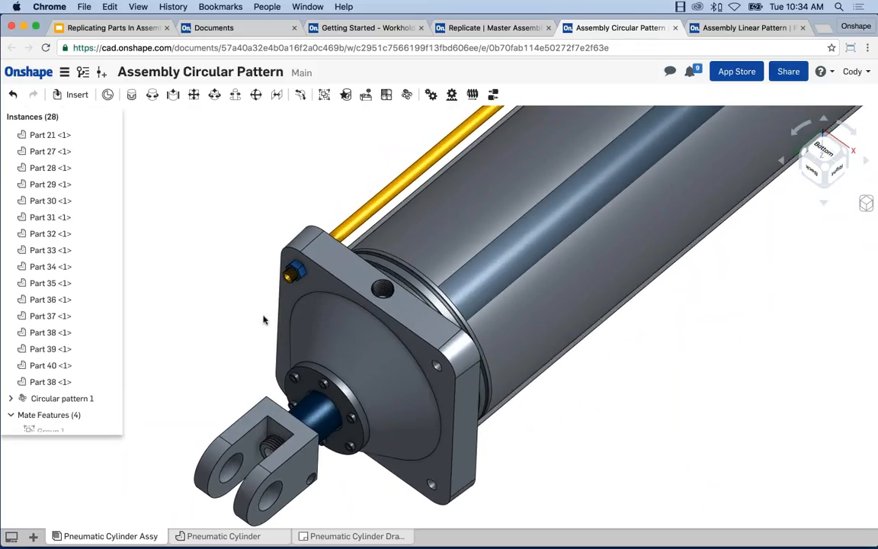
- Switch to the Assembly Linear Pattern document, reload it, and view the frame's end cross member in Part Studio 1
{"action": "left_click", "coordinate": [719, 34]}
{"action": "key", "text": "super+r"}
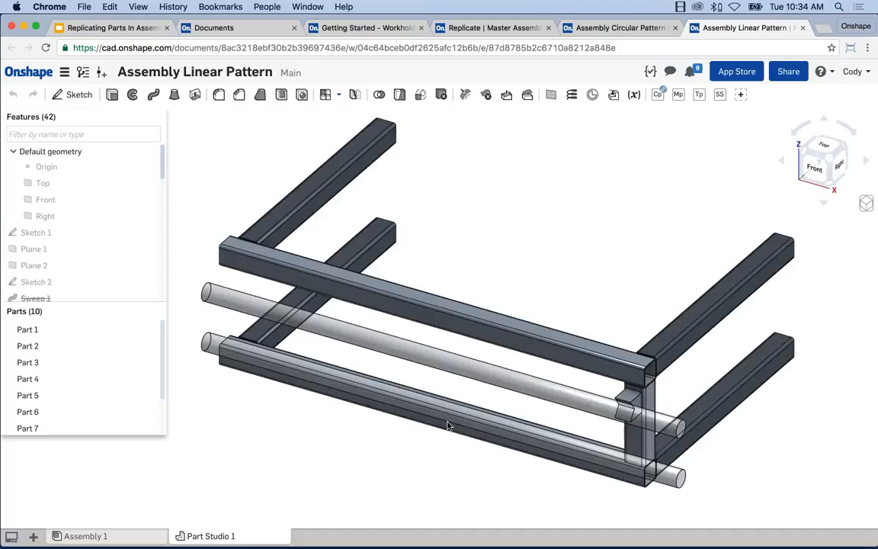
{"action": "right_click_drag", "start_coordinate": [447, 421], "coordinate": [450, 331]}
{"action": "scroll", "coordinate": [449, 331], "scroll_direction": "up", "scroll_amount": 10}
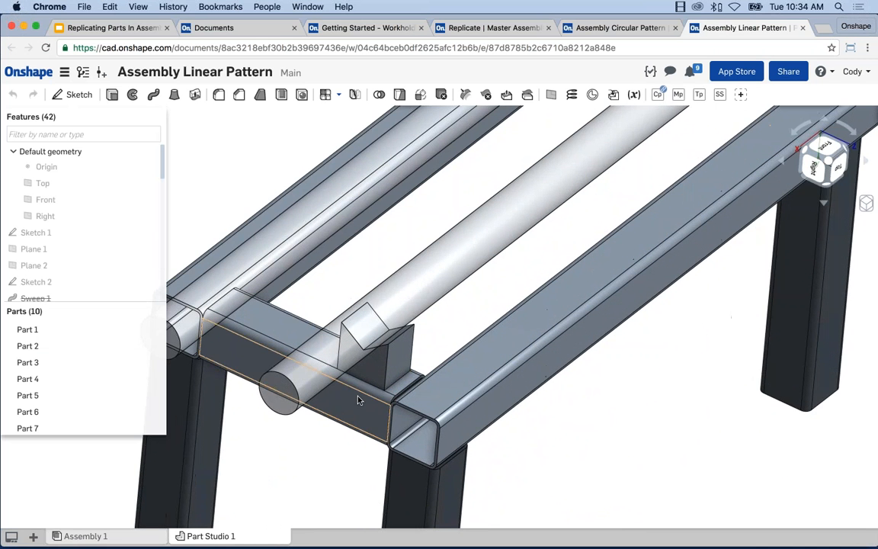
- Examine the end cross member, the V-shaped block and the tubes of the frame in Part Studio 1
{"action": "left_click", "coordinate": [358, 353]}
{"action": "scroll", "coordinate": [527, 321], "scroll_direction": "up", "scroll_amount": 5}
{"action": "scroll", "coordinate": [527, 320], "scroll_direction": "down", "scroll_amount": 5}
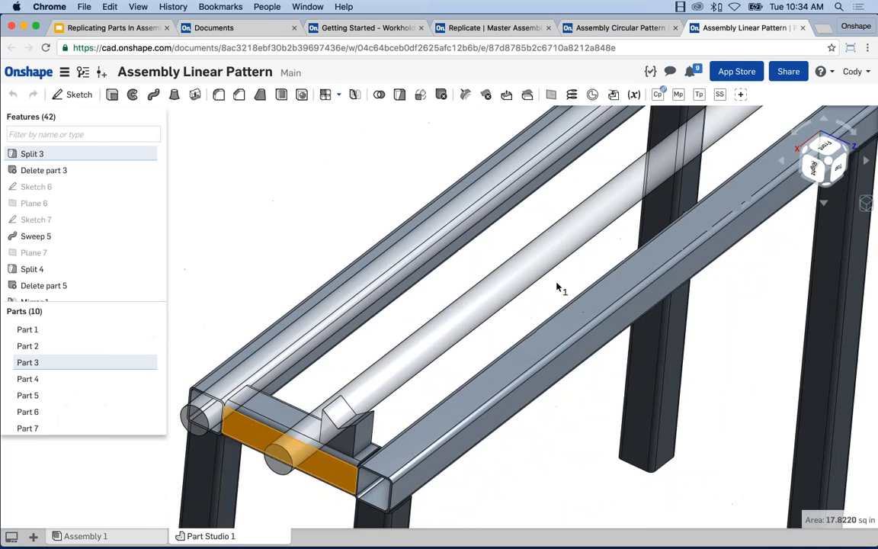
{"action": "scroll", "coordinate": [564, 343], "scroll_direction": "down", "scroll_amount": 5}
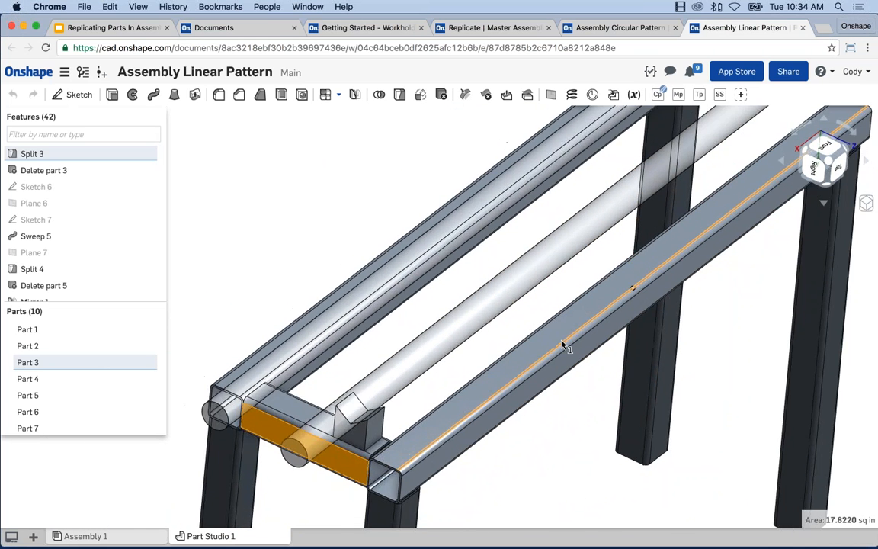
{"action": "scroll", "coordinate": [430, 343], "scroll_direction": "up", "scroll_amount": 8}
{"action": "right_click_drag", "start_coordinate": [428, 336], "coordinate": [457, 305]}
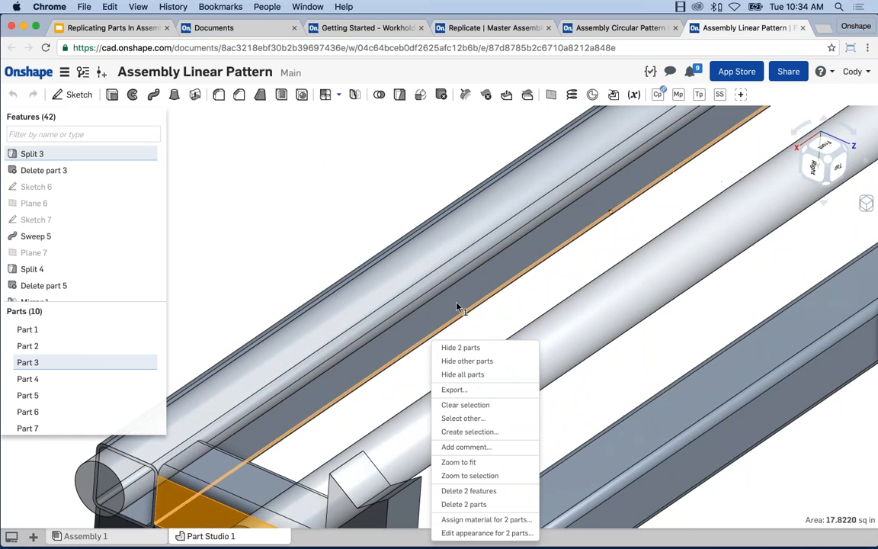
{"action": "left_click", "coordinate": [458, 305]}
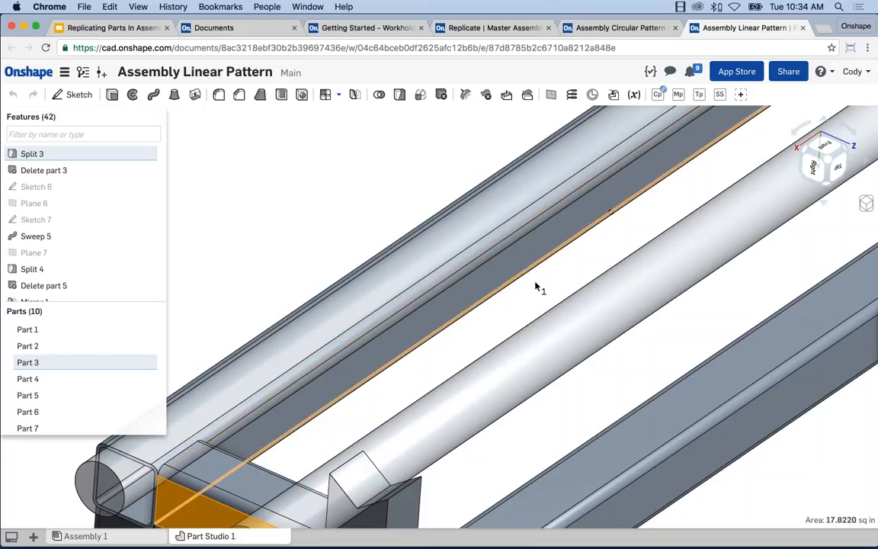
{"action": "scroll", "coordinate": [534, 286], "scroll_direction": "down", "scroll_amount": 5}
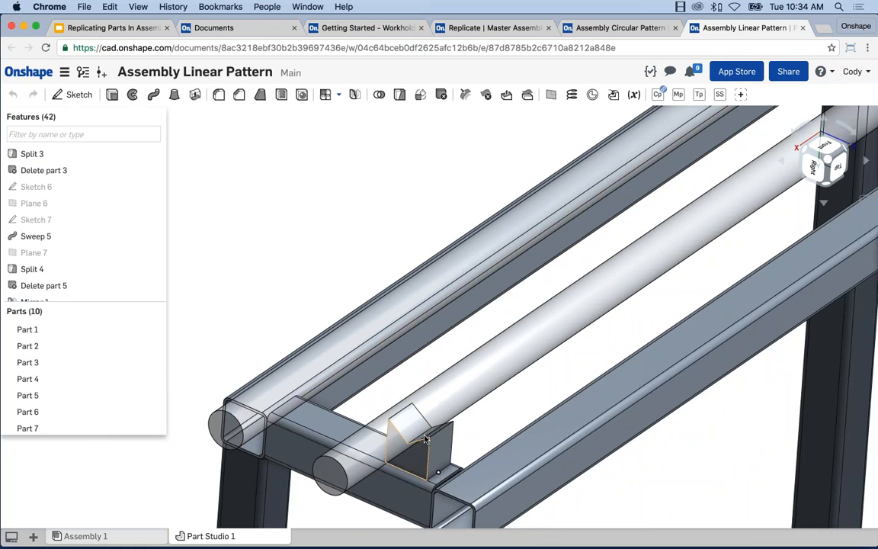
{"action": "scroll", "coordinate": [427, 429], "scroll_direction": "up", "scroll_amount": 3}
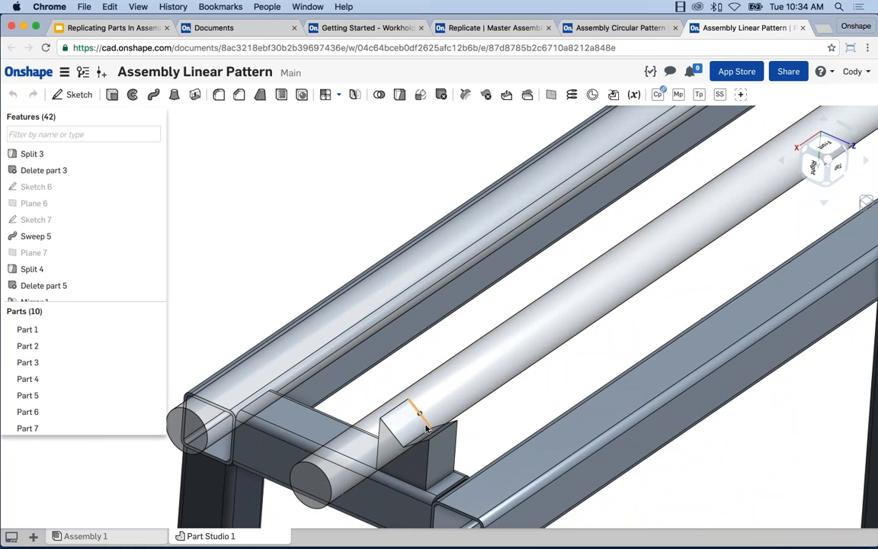
{"action": "scroll", "coordinate": [427, 429], "scroll_direction": "down", "scroll_amount": 5}
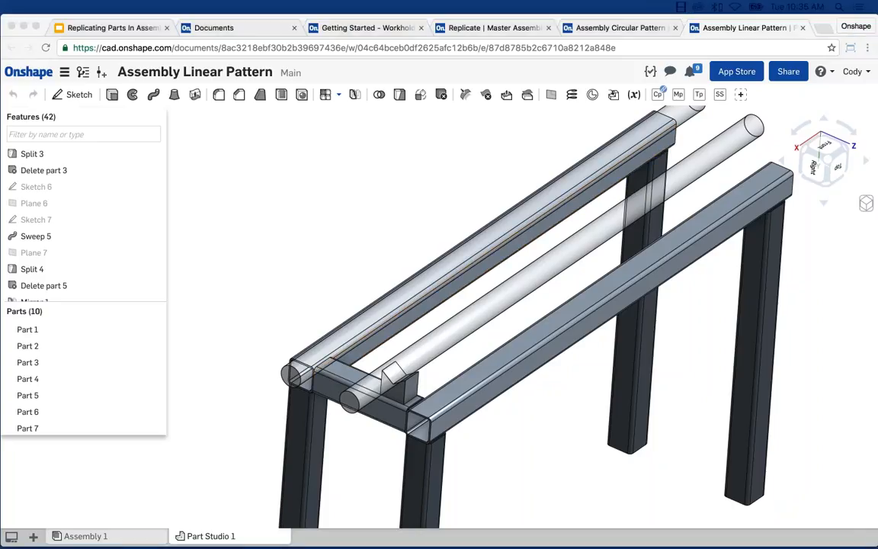
- Return to the Assembly Circular Pattern document and check which commands are available for the patterned screw Part 21 <2> on the flange
{"action": "left_click", "coordinate": [621, 29]}
{"action": "scroll", "coordinate": [290, 358], "scroll_direction": "up", "scroll_amount": 5}
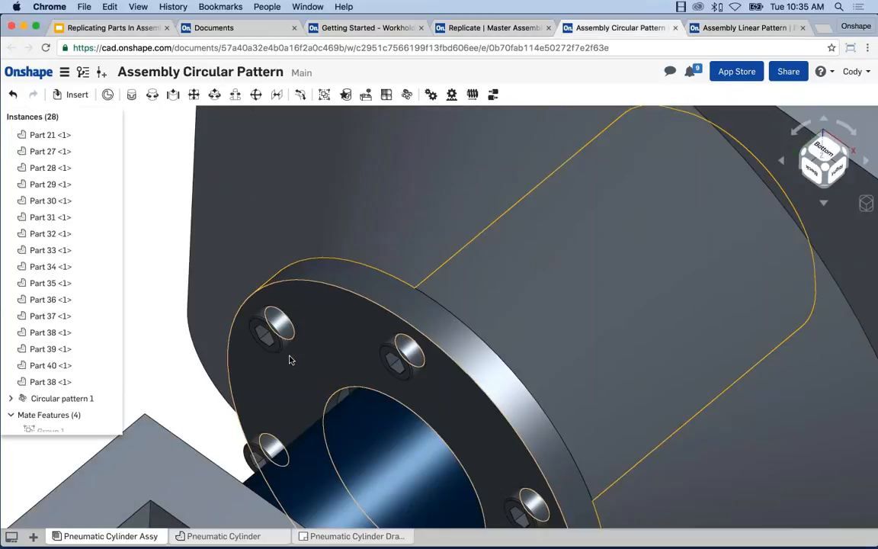
{"action": "right_click", "coordinate": [265, 330]}
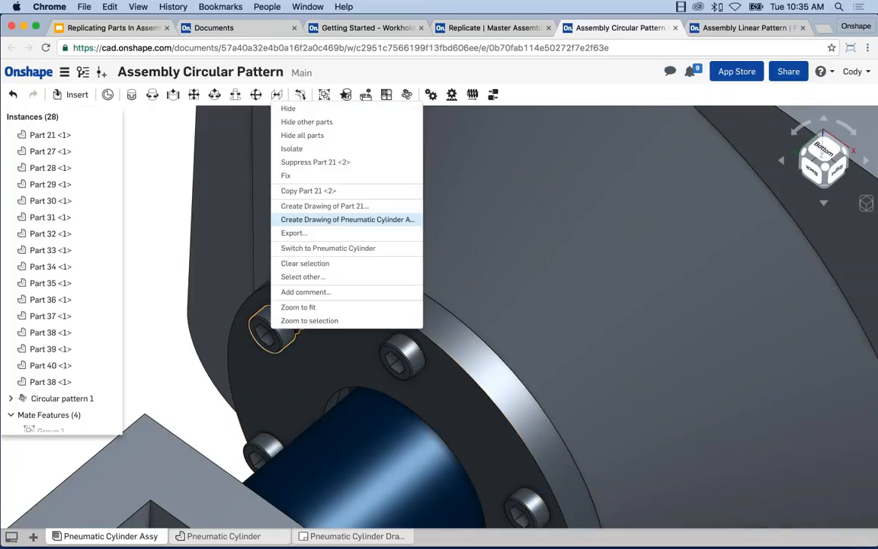
{"action": "left_click", "coordinate": [152, 239]}
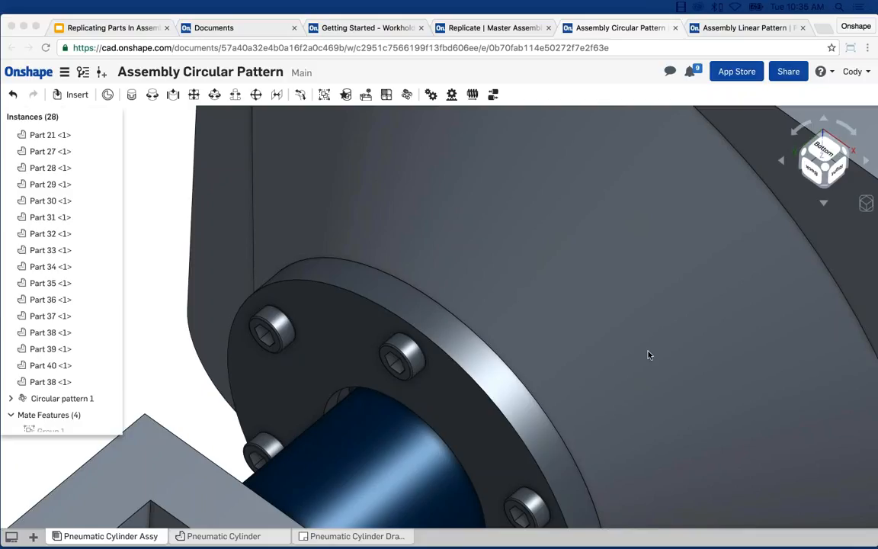
{"action": "scroll", "coordinate": [167, 239], "scroll_direction": "down", "scroll_amount": 3}
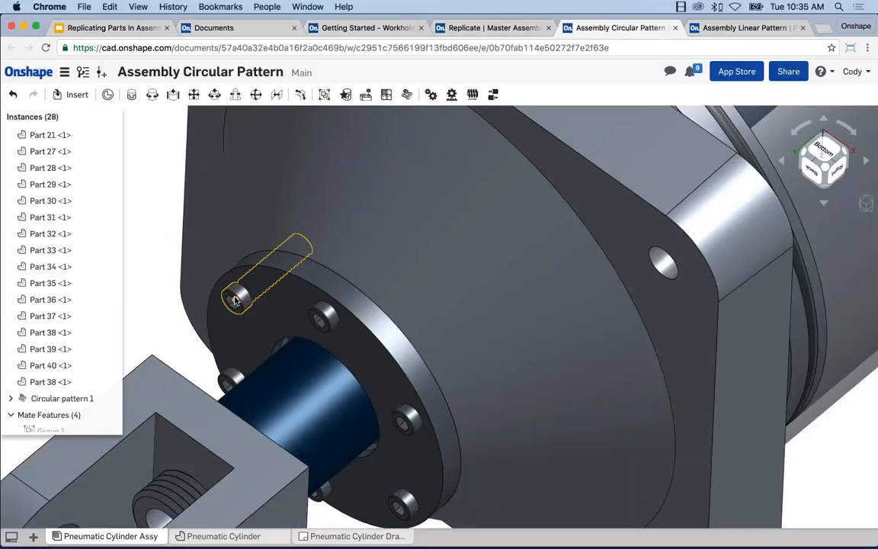
{"action": "right_click", "coordinate": [236, 299]}
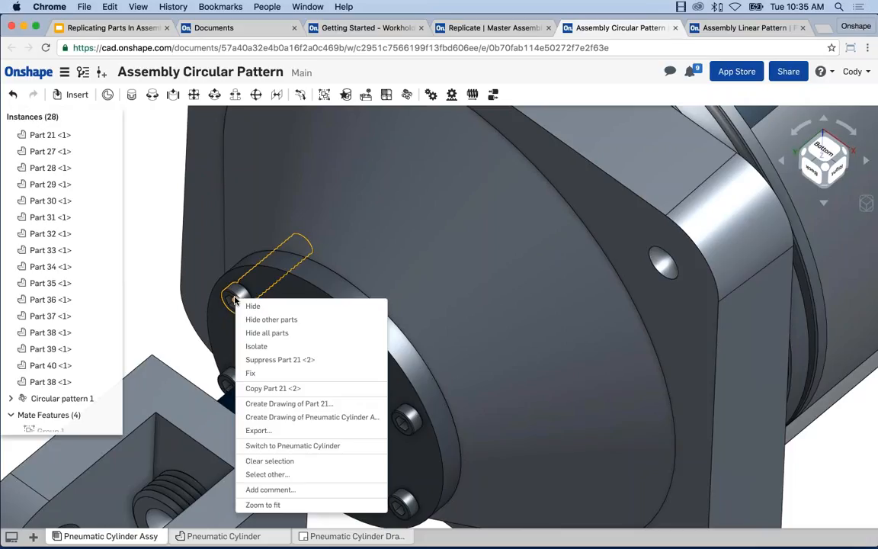
{"action": "left_click", "coordinate": [147, 284]}
{"action": "scroll", "coordinate": [241, 293], "scroll_direction": "up", "scroll_amount": 5}
{"action": "left_click", "coordinate": [238, 290]}
{"action": "right_click", "coordinate": [239, 289]}
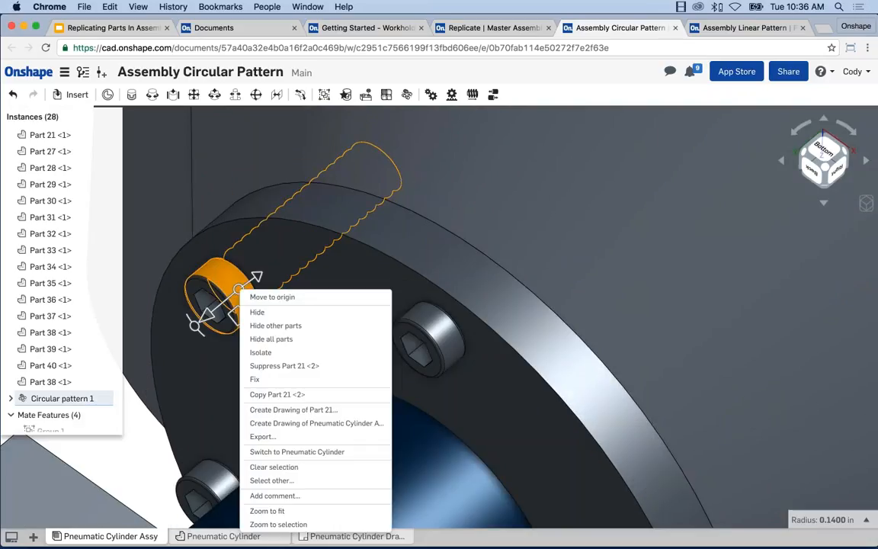
{"action": "left_click", "coordinate": [147, 423]}
- Expand Circular pattern 1 in the instance list and check the commands available for its Part 21 <2> instance
{"action": "scroll", "coordinate": [142, 427], "scroll_direction": "down", "scroll_amount": 3}
{"action": "middle_click_drag", "start_coordinate": [143, 425], "coordinate": [188, 406]}
{"action": "left_click", "coordinate": [11, 398]}
{"action": "scroll", "coordinate": [46, 350], "scroll_direction": "down", "scroll_amount": 3}
{"action": "left_click", "coordinate": [73, 275]}
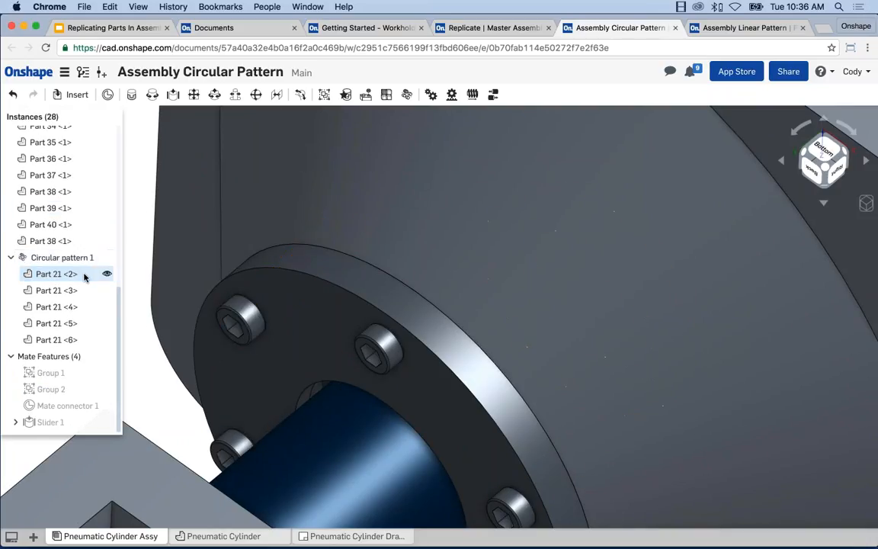
{"action": "right_click", "coordinate": [74, 276]}
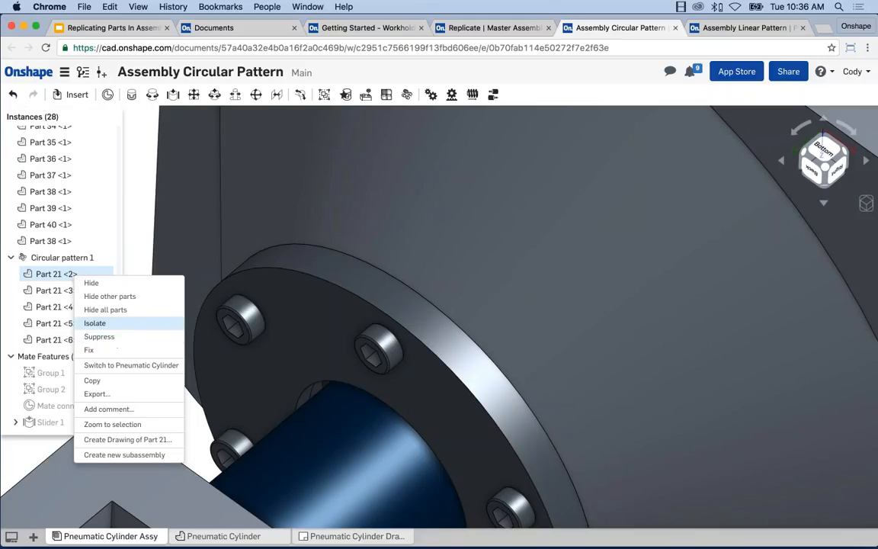
{"action": "left_click", "coordinate": [136, 235]}
- Select the patterned screw Part 21 <2> on the flange to examine how it relates to Circular pattern 1, and clear the selection
{"action": "scroll", "coordinate": [245, 323], "scroll_direction": "up", "scroll_amount": 1}
{"action": "scroll", "coordinate": [246, 324], "scroll_direction": "up", "scroll_amount": 1}
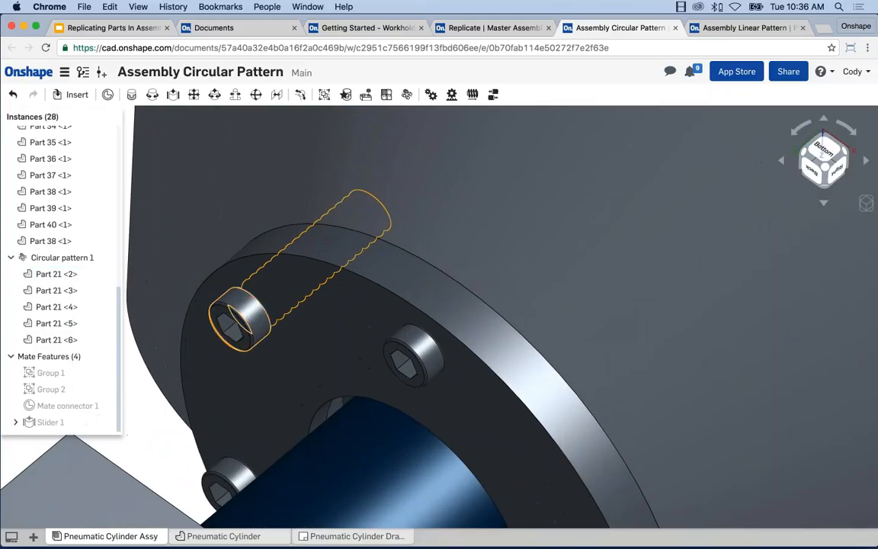
{"action": "left_click", "coordinate": [246, 323]}
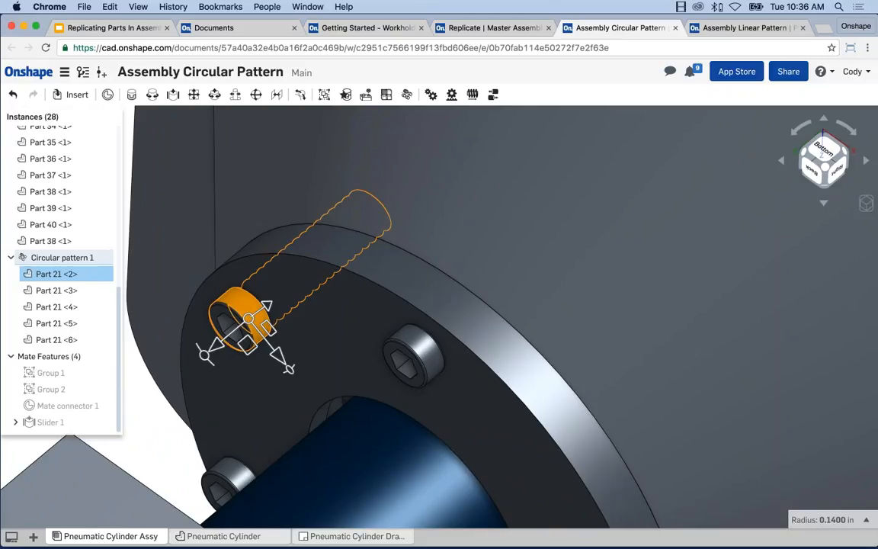
{"action": "left_click", "coordinate": [153, 409]}
{"action": "scroll", "coordinate": [156, 410], "scroll_direction": "down", "scroll_amount": 2}
{"action": "scroll", "coordinate": [221, 335], "scroll_direction": "up", "scroll_amount": 1}
{"action": "left_click", "coordinate": [217, 337]}
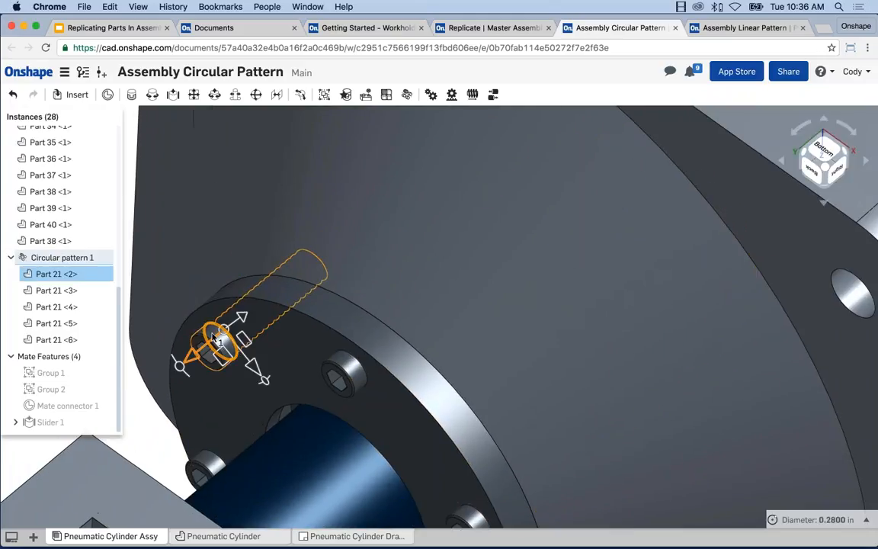
{"action": "left_click", "coordinate": [144, 433]}
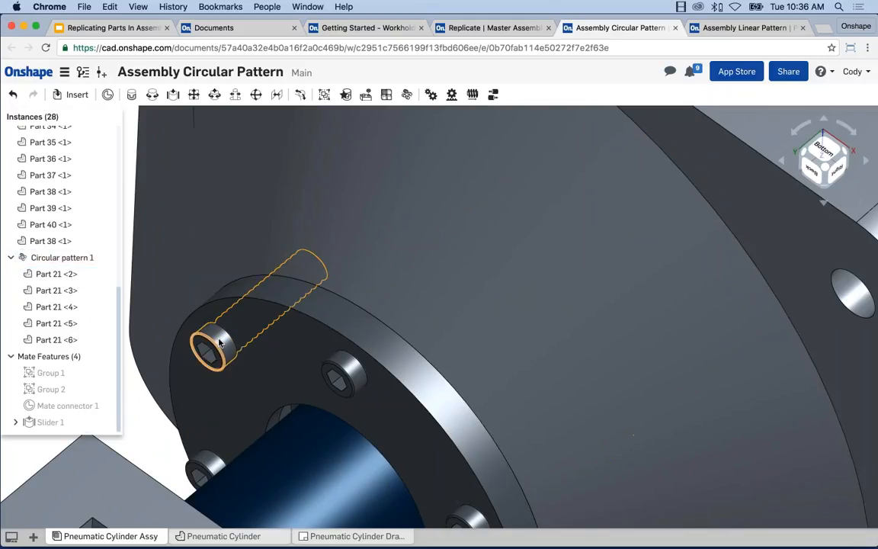
{"action": "left_click", "coordinate": [217, 335]}
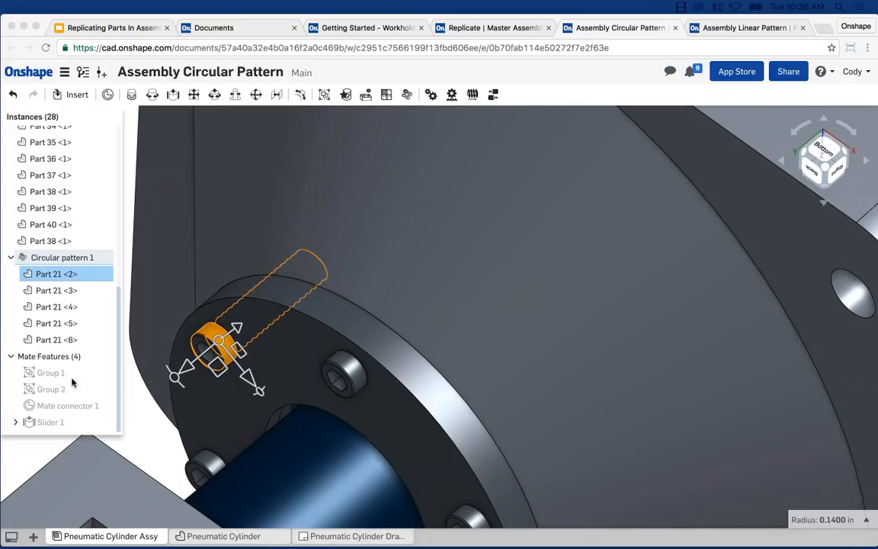
{"action": "left_click", "coordinate": [142, 415]}
{"action": "left_click", "coordinate": [142, 415]}
{"action": "scroll", "coordinate": [150, 413], "scroll_direction": "down", "scroll_amount": 5}
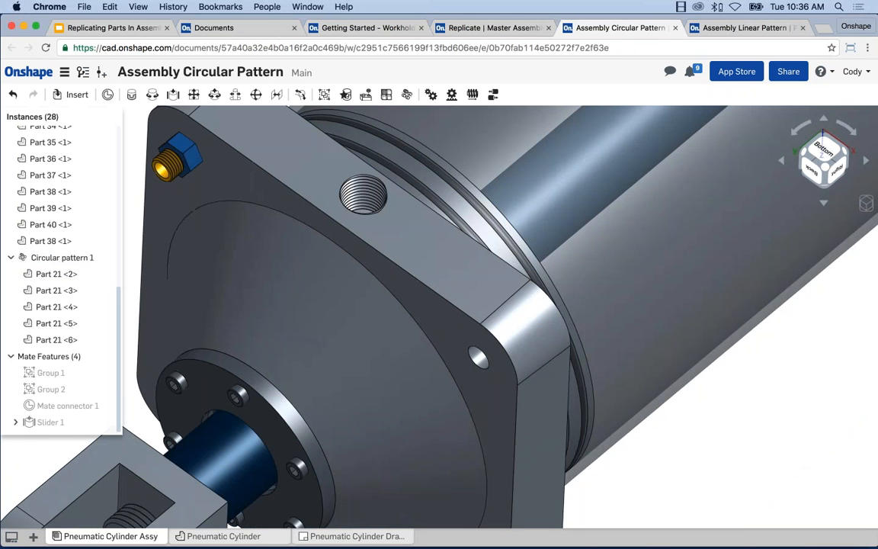
{"action": "middle_click_drag", "start_coordinate": [156, 411], "coordinate": [176, 406]}
{"action": "scroll", "coordinate": [176, 406], "scroll_direction": "down", "scroll_amount": 3}
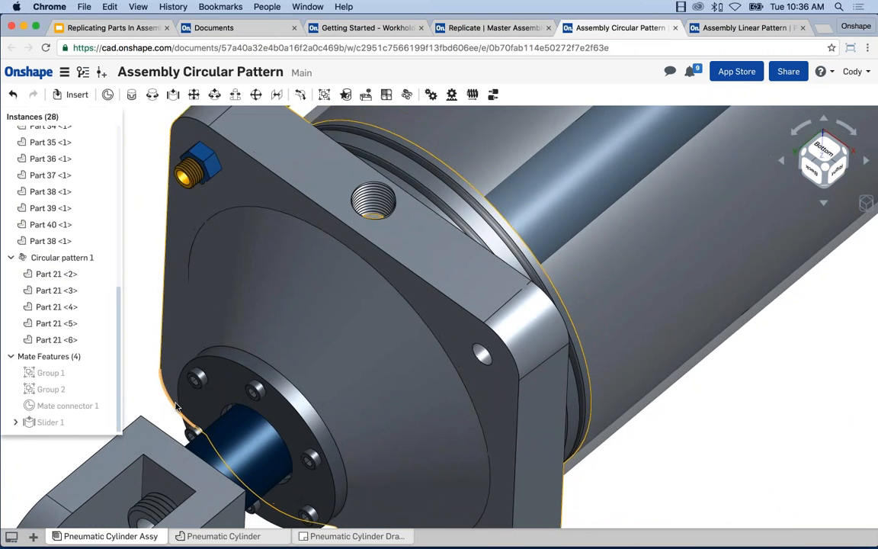
{"action": "scroll", "coordinate": [176, 406], "scroll_direction": "down", "scroll_amount": 3}
{"action": "middle_click_drag", "start_coordinate": [176, 406], "coordinate": [279, 379]}
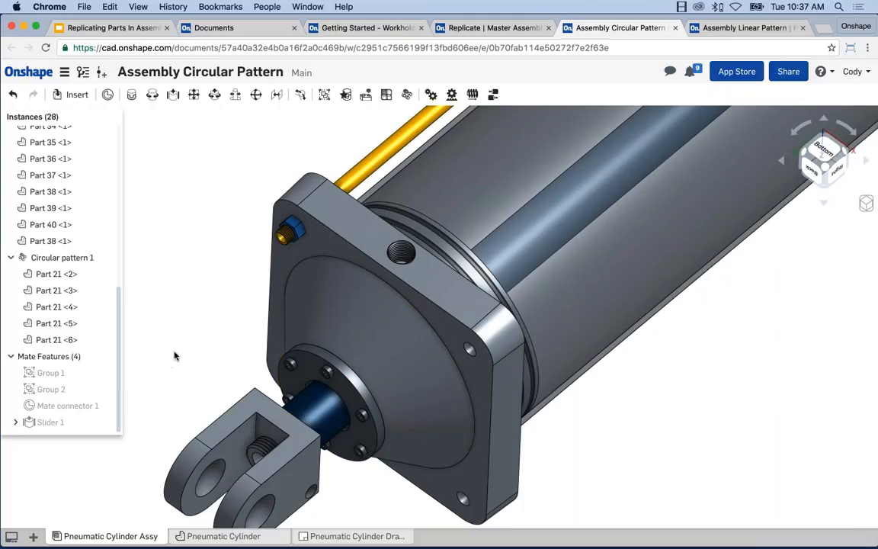
{"action": "scroll", "coordinate": [190, 349], "scroll_direction": "down", "scroll_amount": 3}
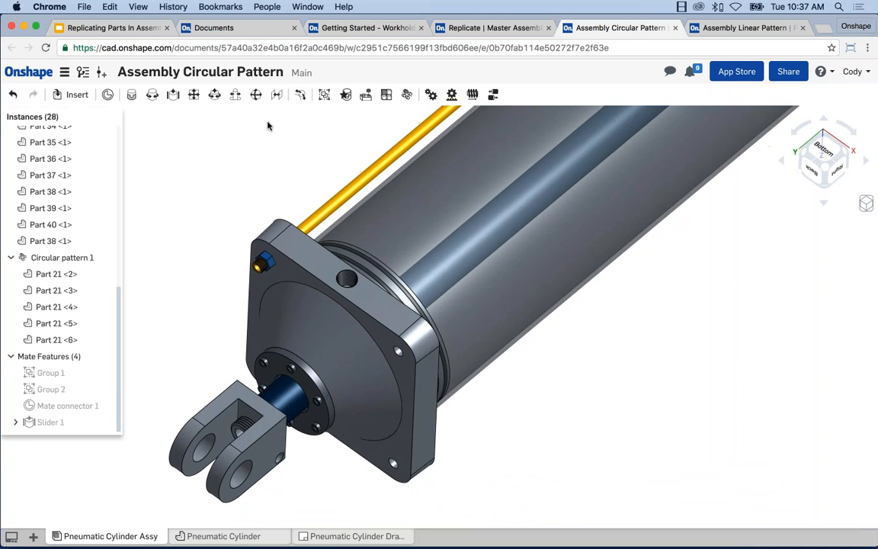
- Switch to the Replicating Parts In Assemblies presentation and show the Assembly Linear/Circular Pattern slide
{"action": "left_click", "coordinate": [128, 29]}
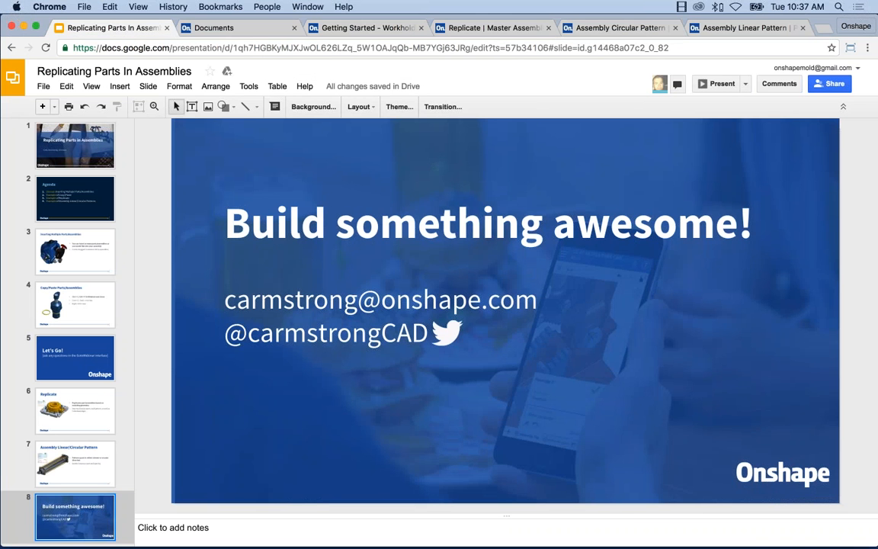
{"action": "left_click", "coordinate": [78, 465]}
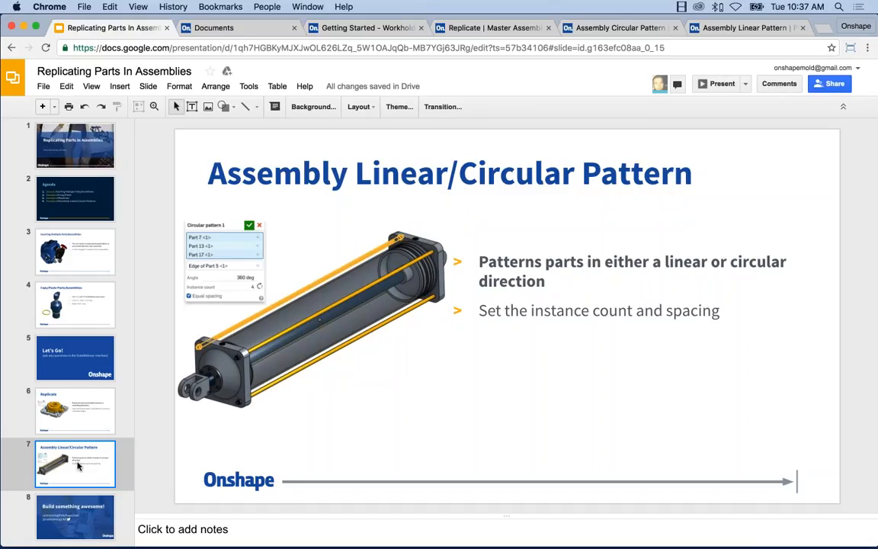
- Switch to the Assembly Linear Pattern document, open Assembly 1, and examine the frame's end cross member and V-shaped block
{"action": "left_click", "coordinate": [743, 27]}
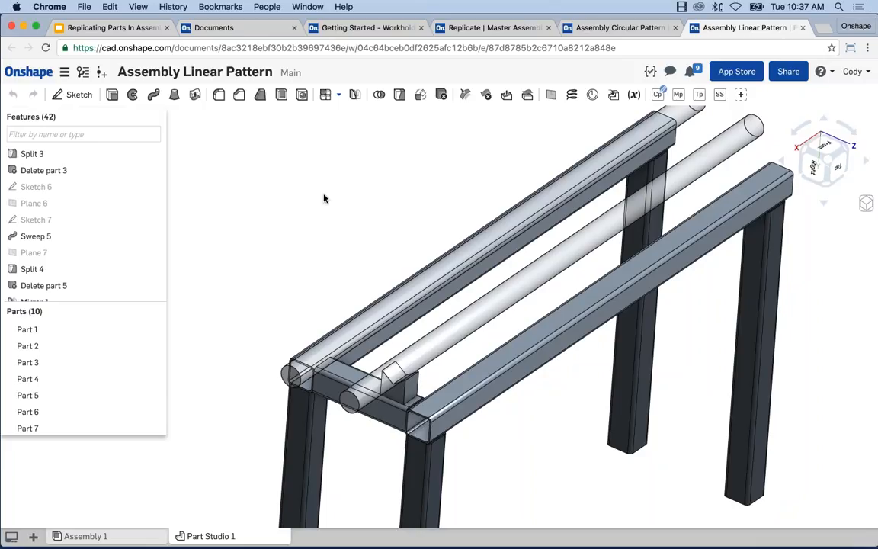
{"action": "scroll", "coordinate": [375, 219], "scroll_direction": "down", "scroll_amount": 3}
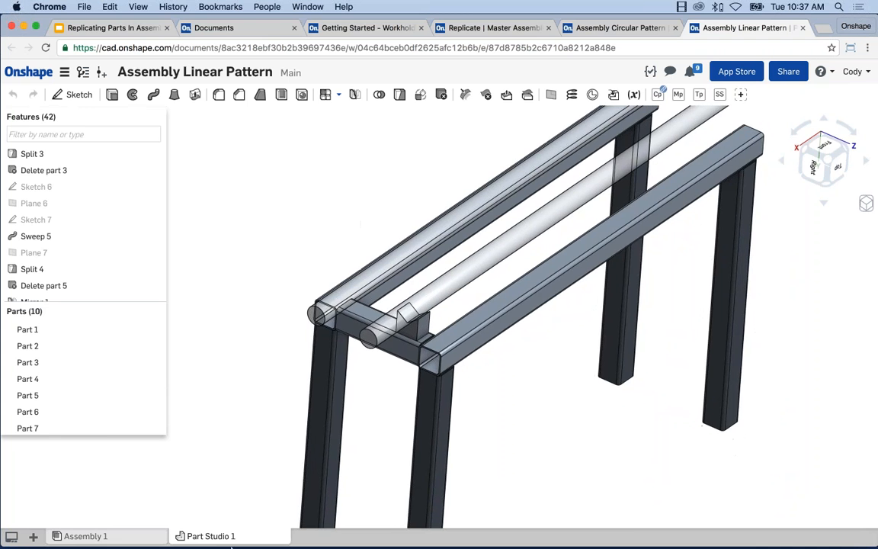
{"action": "left_click", "coordinate": [86, 536]}
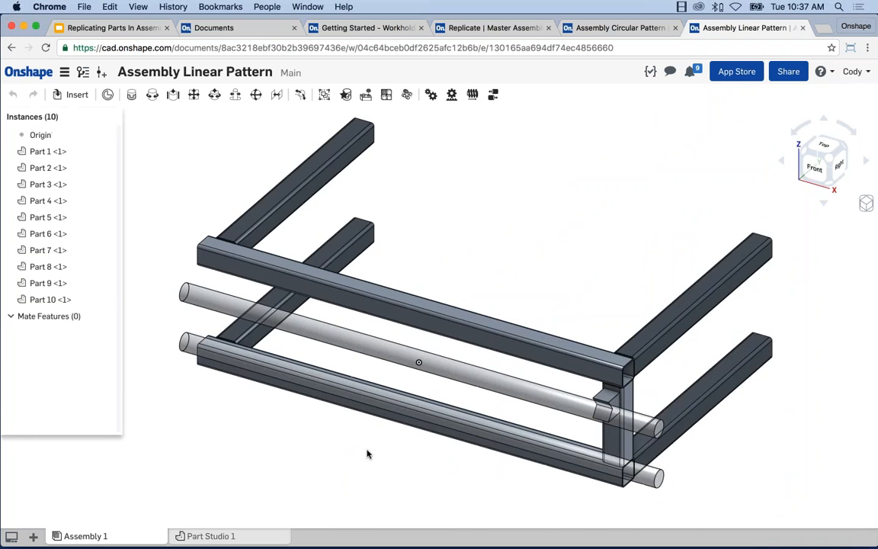
{"action": "mouse_move", "coordinate": [367, 452]}
{"action": "right_mouse_down"}
{"action": "mouse_move", "coordinate": [389, 351]}
{"action": "mouse_move", "coordinate": [299, 337]}
{"action": "mouse_move", "coordinate": [289, 350]}
{"action": "right_mouse_up"}
{"action": "scroll", "coordinate": [288, 351], "scroll_direction": "up", "scroll_amount": 5}
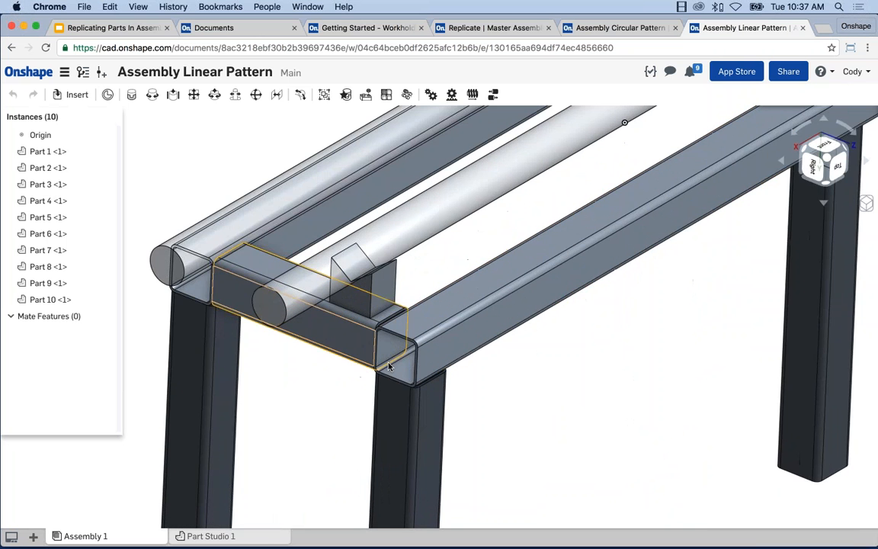
{"action": "left_click", "coordinate": [374, 299]}
{"action": "key", "text": "f"}
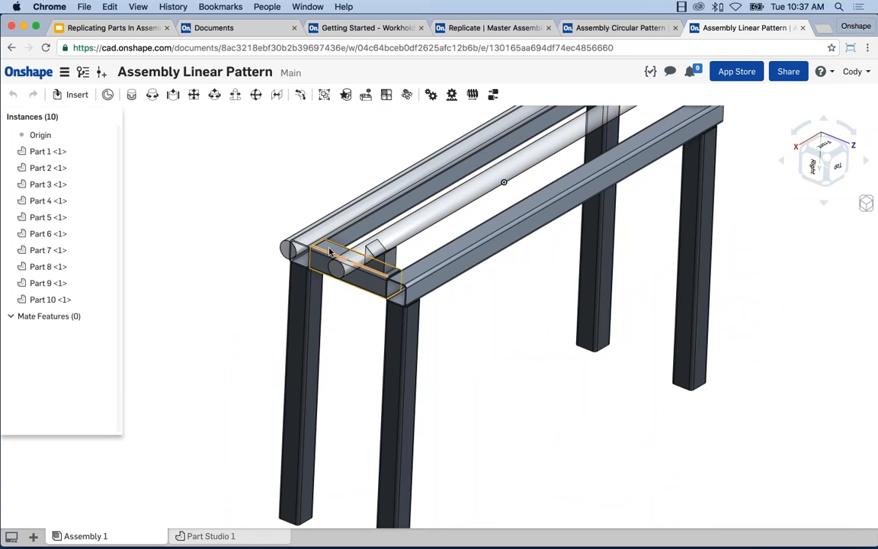
{"action": "scroll", "coordinate": [373, 263], "scroll_direction": "up", "scroll_amount": 2}
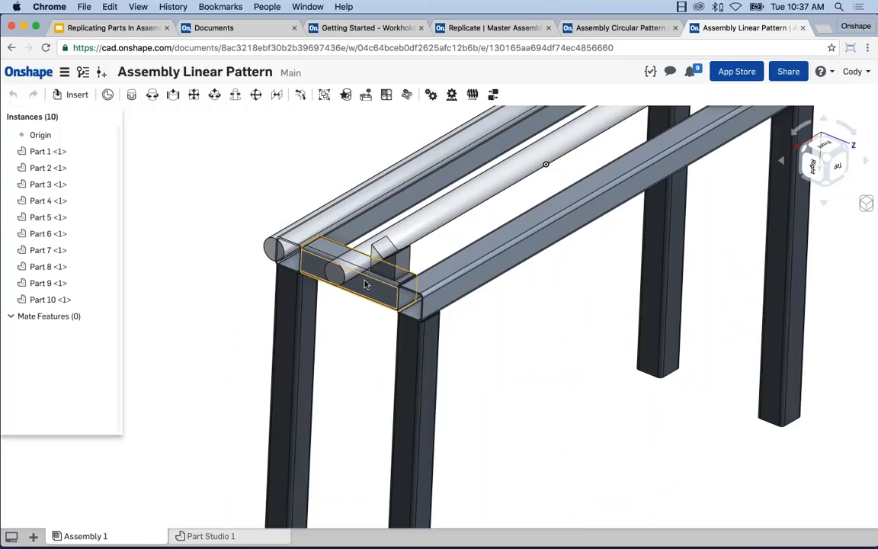
{"action": "scroll", "coordinate": [432, 253], "scroll_direction": "down", "scroll_amount": 1}
{"action": "middle_click_drag", "start_coordinate": [482, 244], "coordinate": [423, 301]}
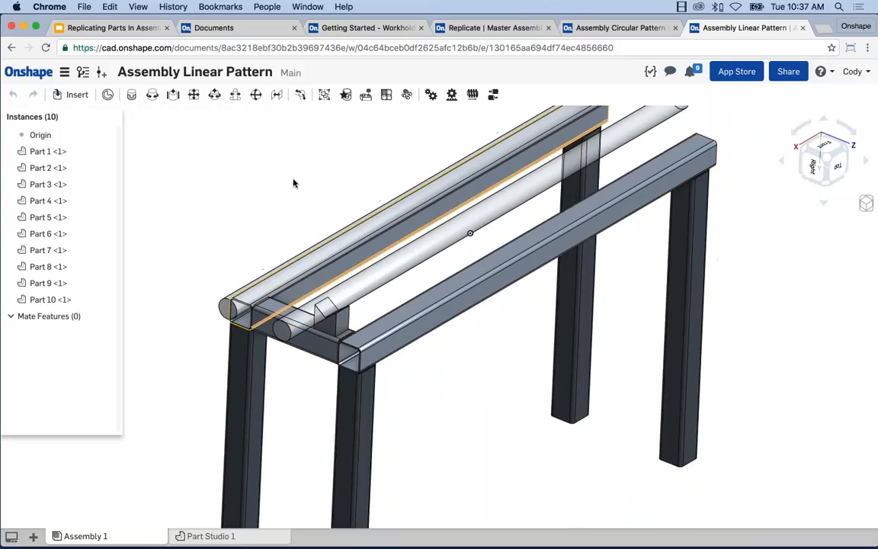
- Start an assembly linear pattern of the V-shaped block Part 10 <1>, directed along the outer upper edge of cross member Part 3 <1>
{"action": "middle_click_drag", "start_coordinate": [274, 192], "coordinate": [299, 178]}
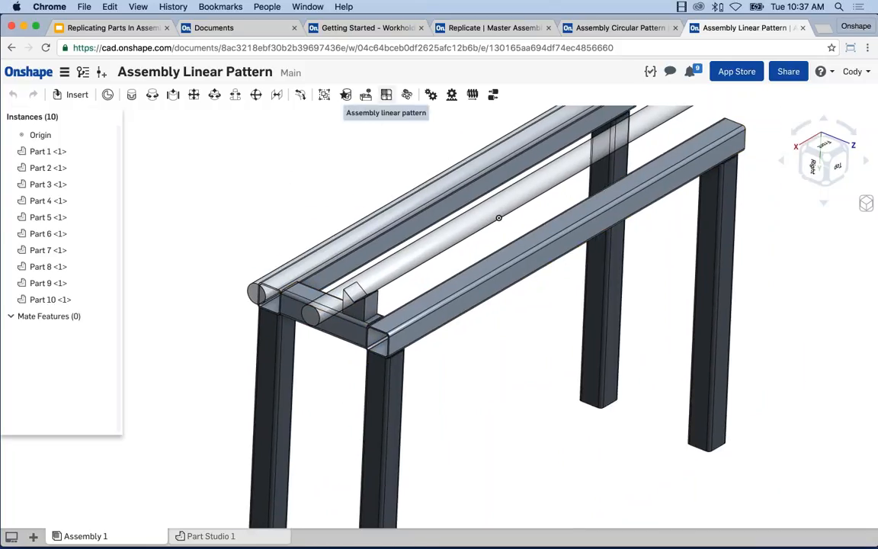
{"action": "left_click", "coordinate": [387, 96]}
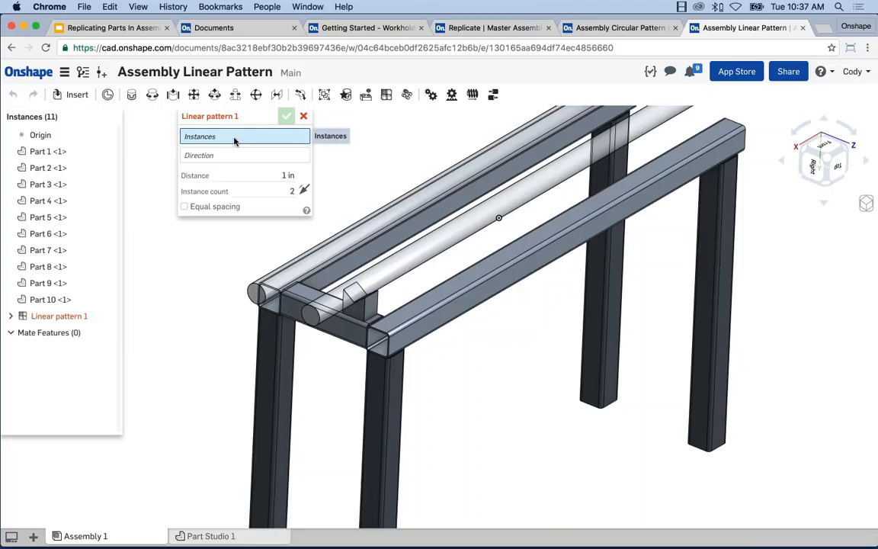
{"action": "scroll", "coordinate": [364, 309], "scroll_direction": "up", "scroll_amount": 4}
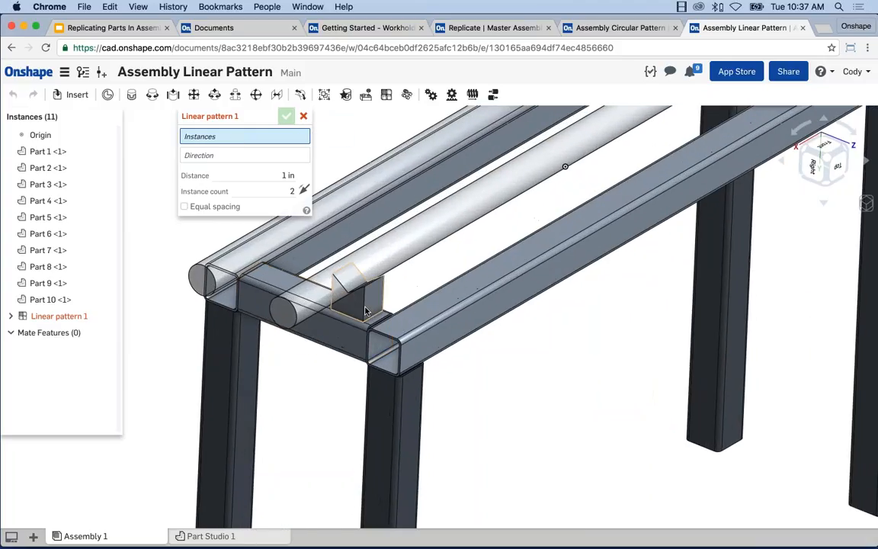
{"action": "left_click", "coordinate": [364, 309]}
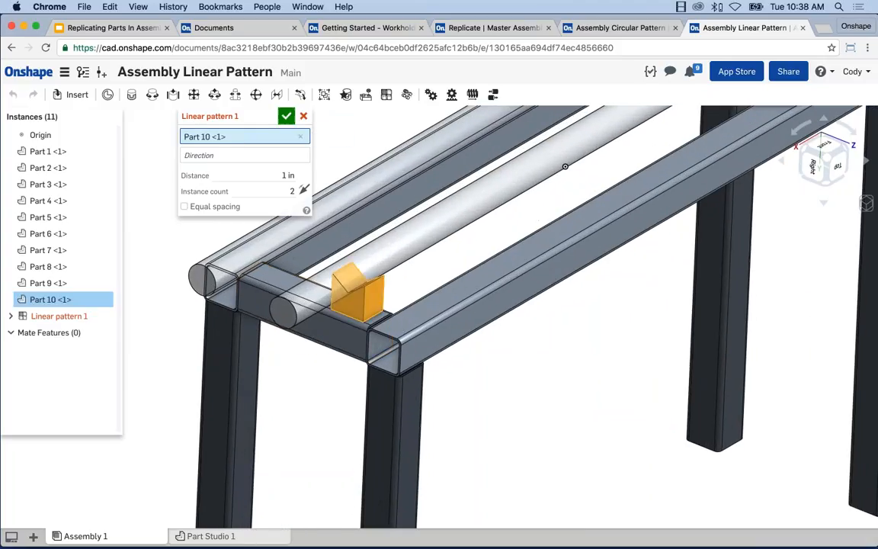
{"action": "left_click", "coordinate": [215, 155]}
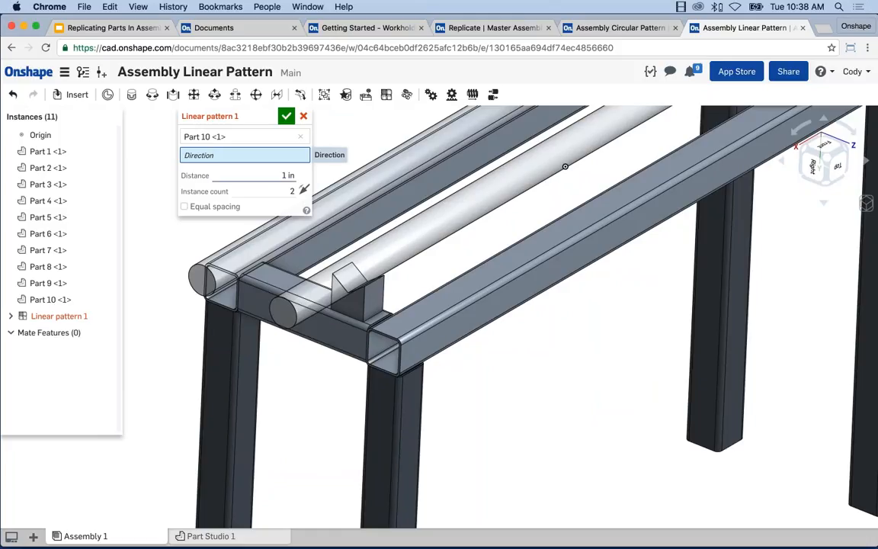
{"action": "scroll", "coordinate": [328, 318], "scroll_direction": "up", "scroll_amount": 2}
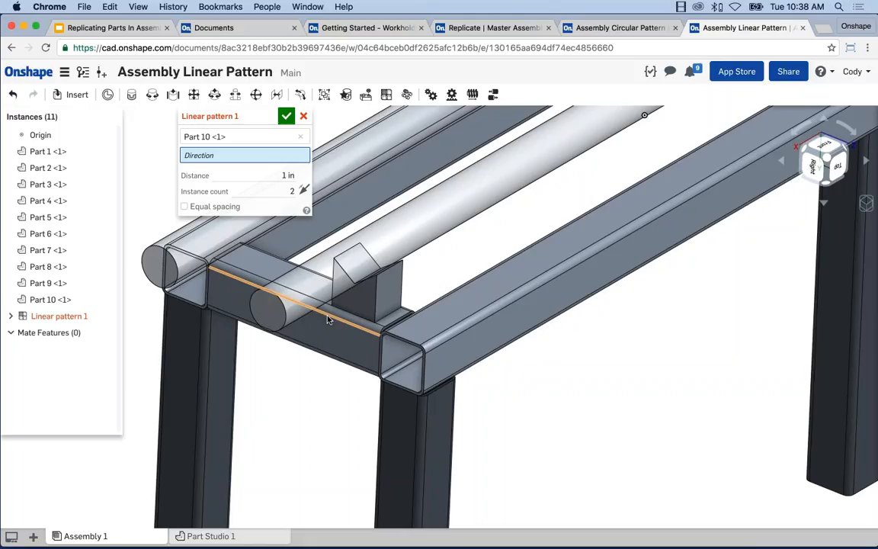
{"action": "left_click", "coordinate": [328, 318]}
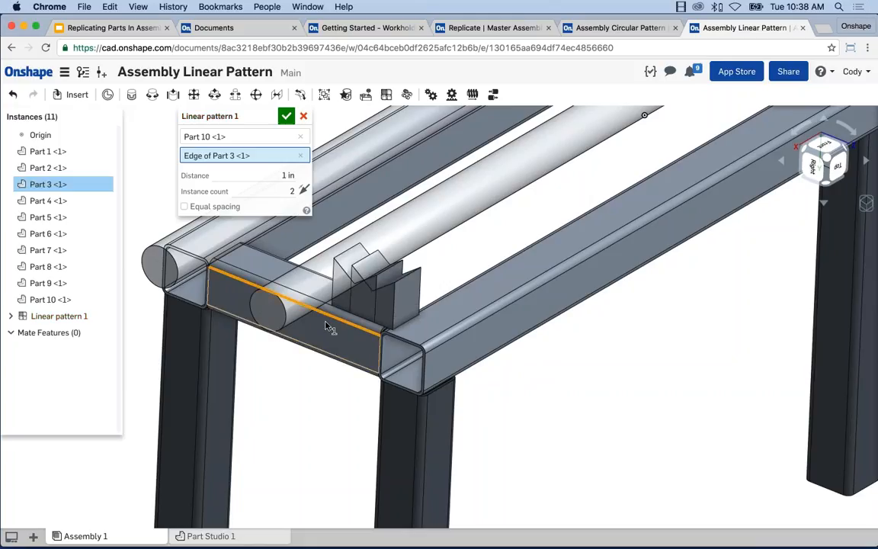
- Set the spacing distance of the V-block's linear pattern to 6 in
{"action": "scroll", "coordinate": [297, 287], "scroll_direction": "up", "scroll_amount": 2}
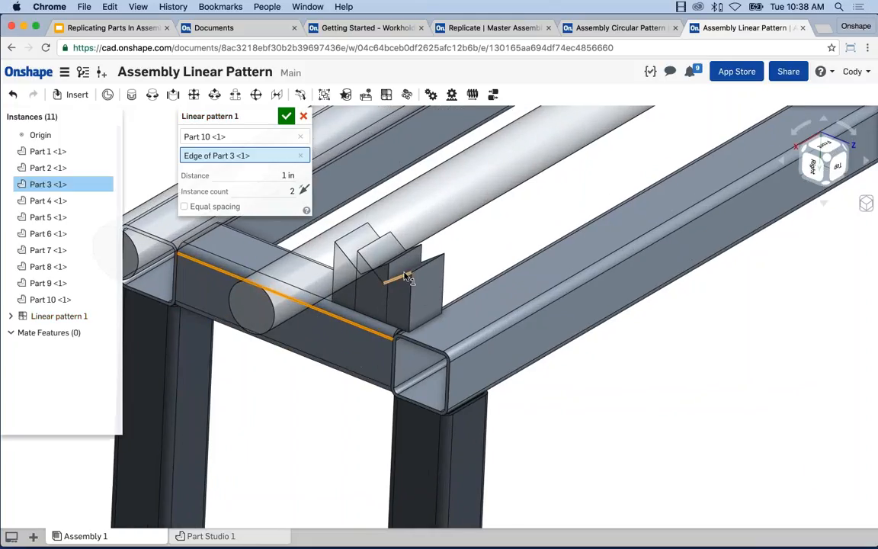
{"action": "scroll", "coordinate": [411, 289], "scroll_direction": "up", "scroll_amount": 2}
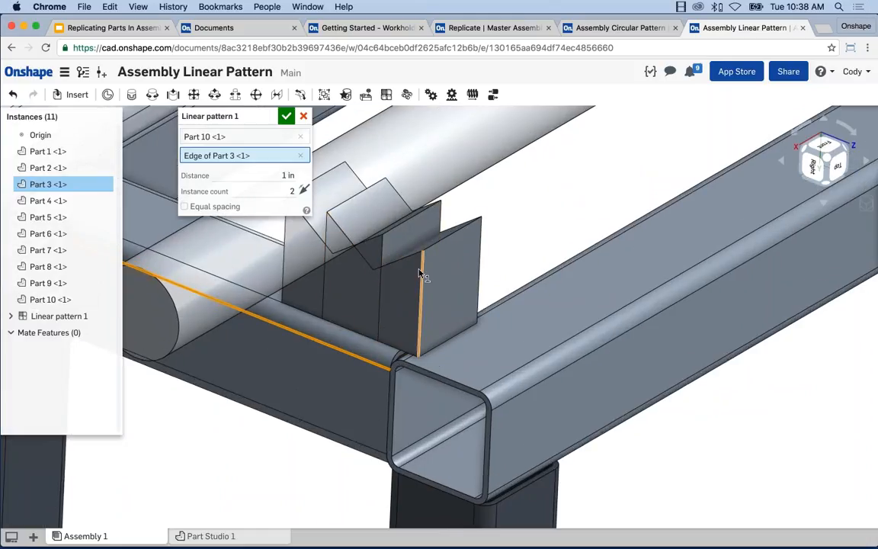
{"action": "left_click", "coordinate": [247, 175]}
{"action": "left_click", "coordinate": [256, 193]}
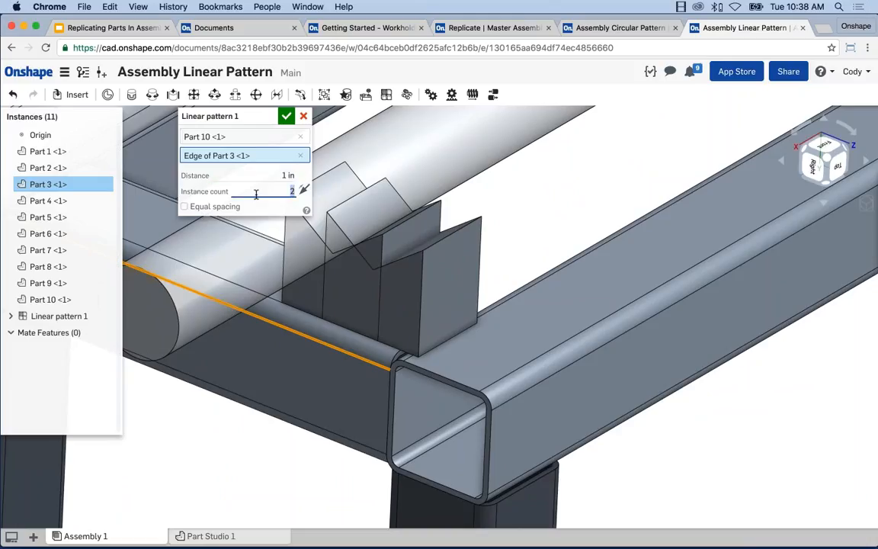
{"action": "scroll", "coordinate": [497, 206], "scroll_direction": "down", "scroll_amount": 2}
{"action": "middle_click_drag", "start_coordinate": [497, 206], "coordinate": [511, 220]}
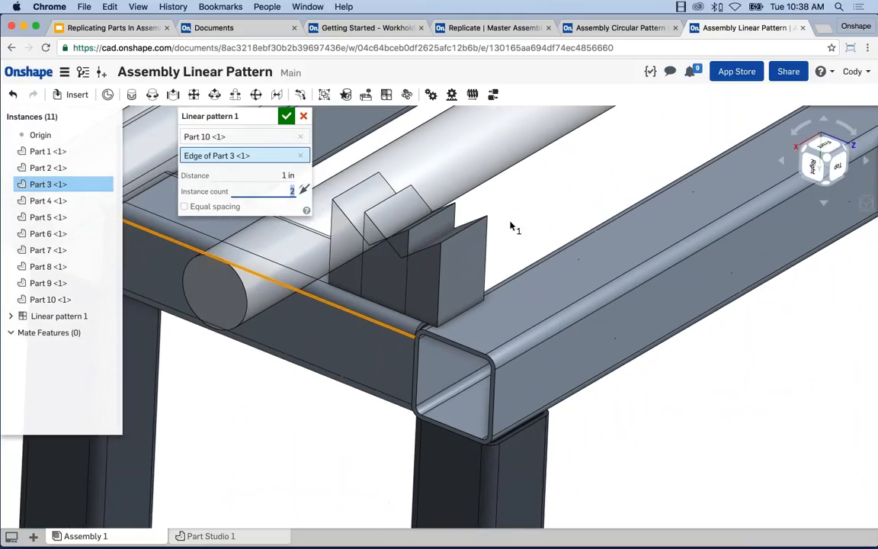
{"action": "scroll", "coordinate": [410, 306], "scroll_direction": "down", "scroll_amount": 1}
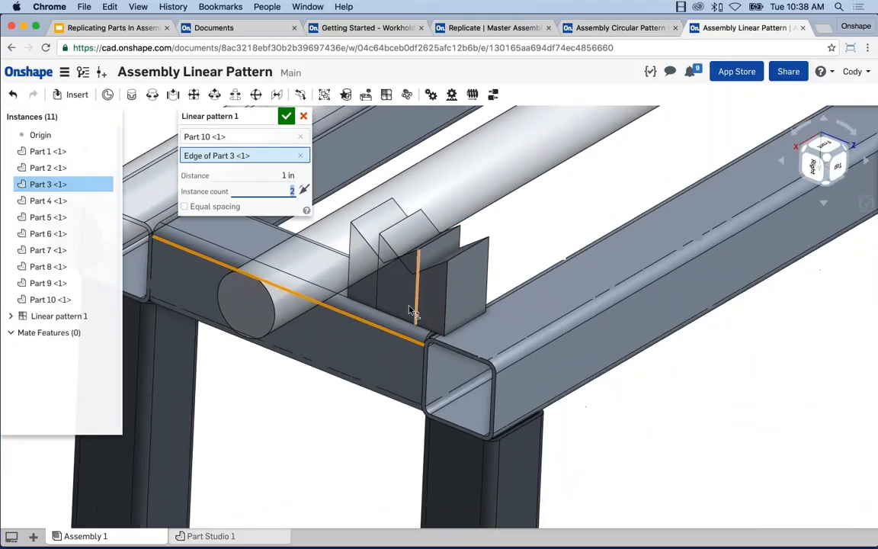
{"action": "middle_click_drag", "start_coordinate": [410, 307], "coordinate": [477, 332]}
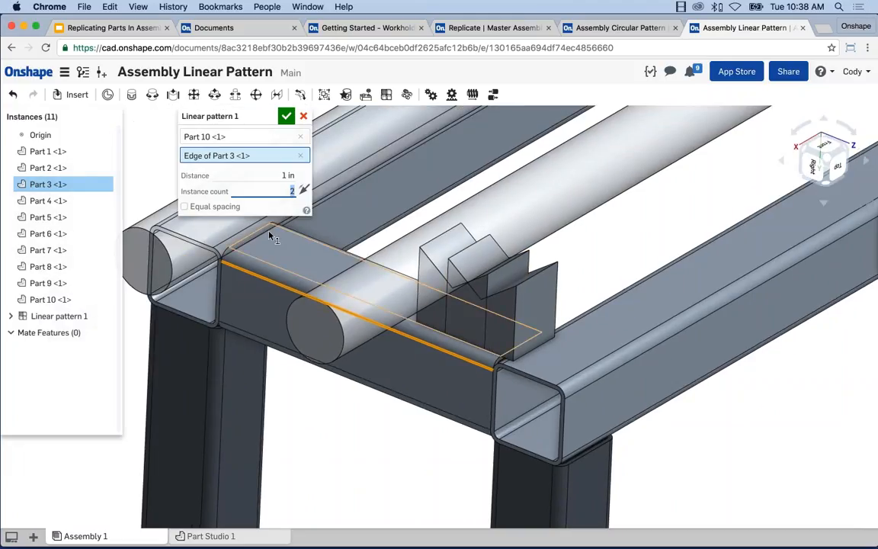
{"action": "left_click", "coordinate": [299, 176]}
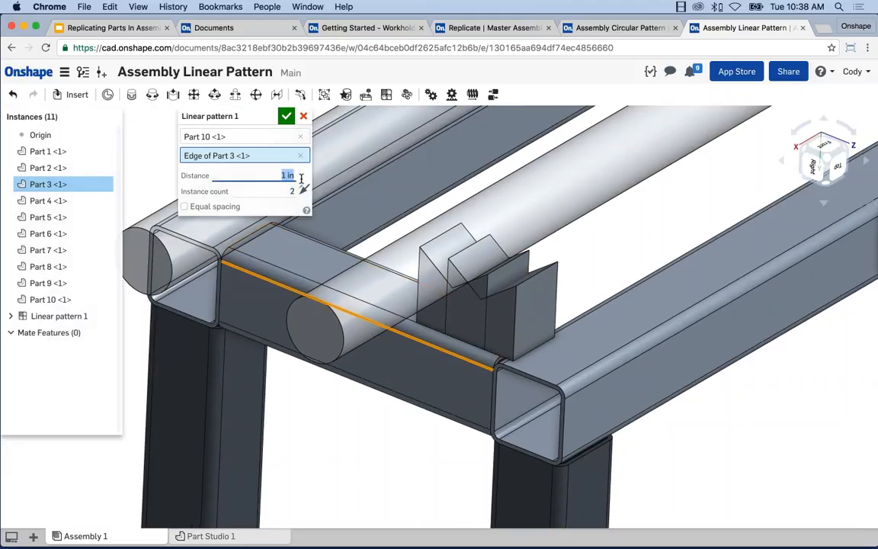
{"action": "type", "text": "6"}
{"action": "key", "text": "Return"}
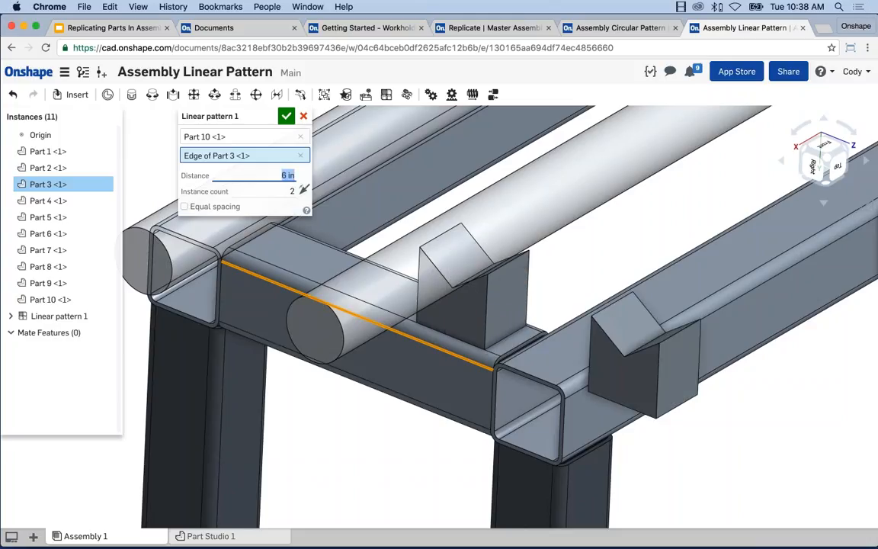
- Reverse the pattern direction so the copied V-block sits under the other pipe, and accept the linear pattern
{"action": "scroll", "coordinate": [476, 268], "scroll_direction": "down", "scroll_amount": 5}
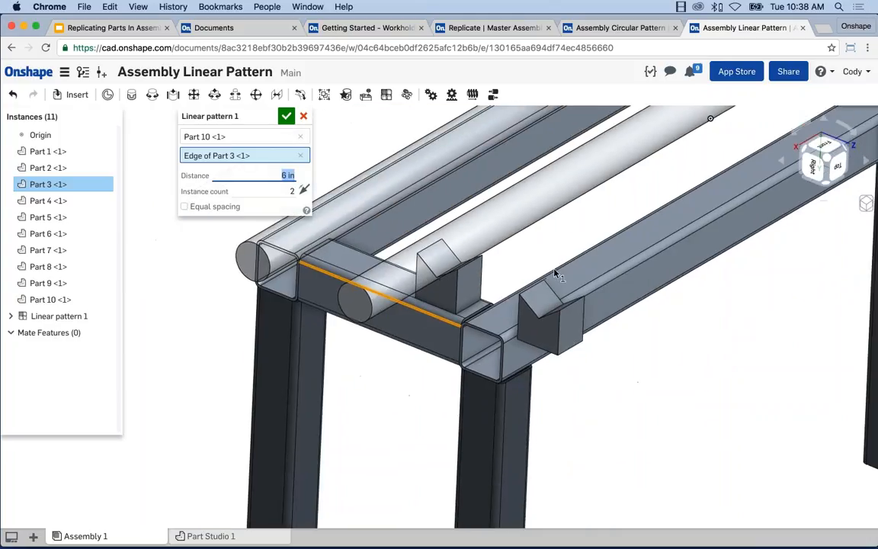
{"action": "scroll", "coordinate": [603, 356], "scroll_direction": "up", "scroll_amount": 3}
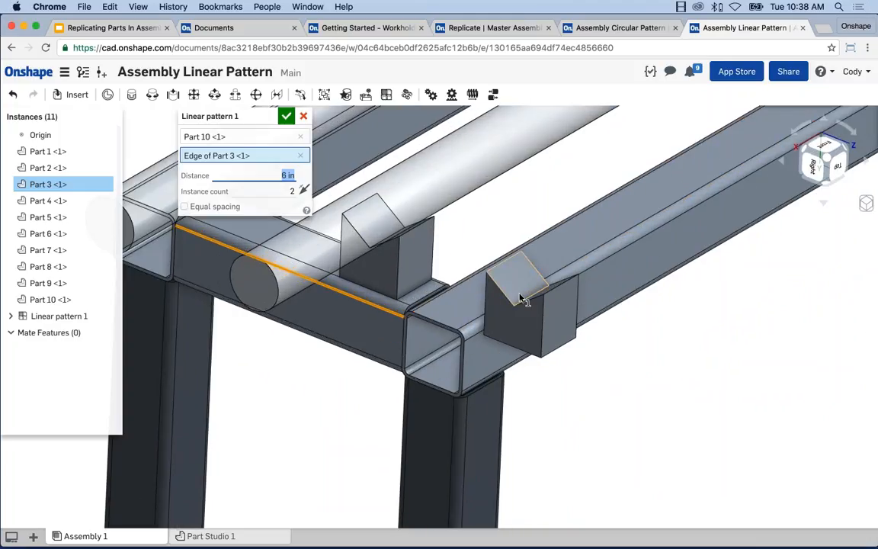
{"action": "scroll", "coordinate": [519, 296], "scroll_direction": "down", "scroll_amount": 5}
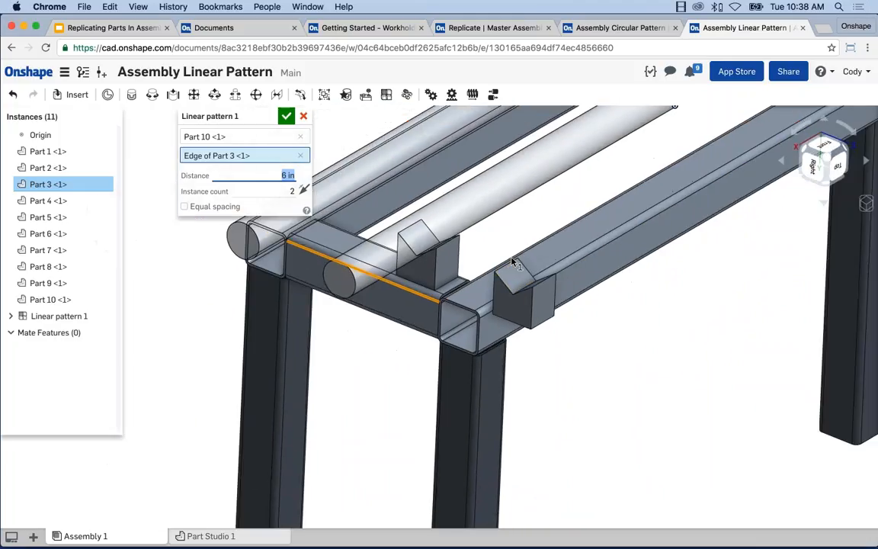
{"action": "middle_click_drag", "start_coordinate": [514, 261], "coordinate": [526, 272]}
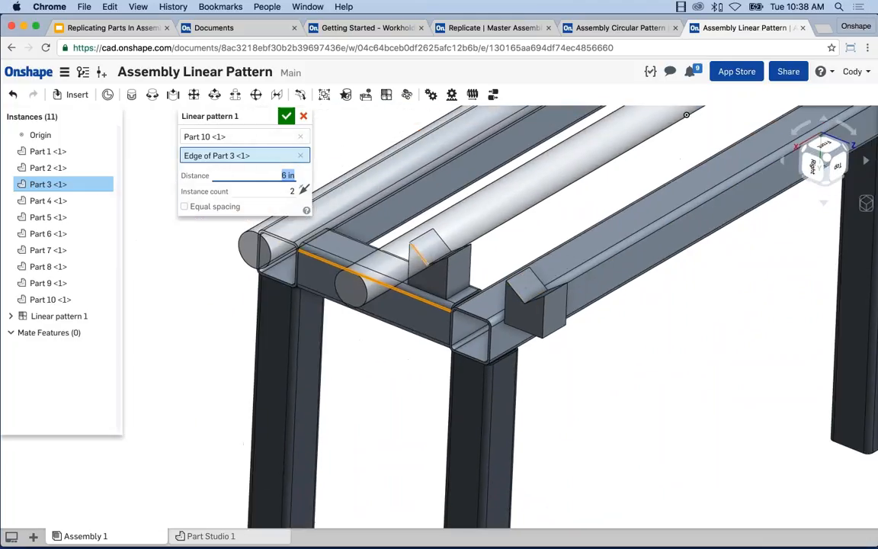
{"action": "left_click", "coordinate": [303, 191]}
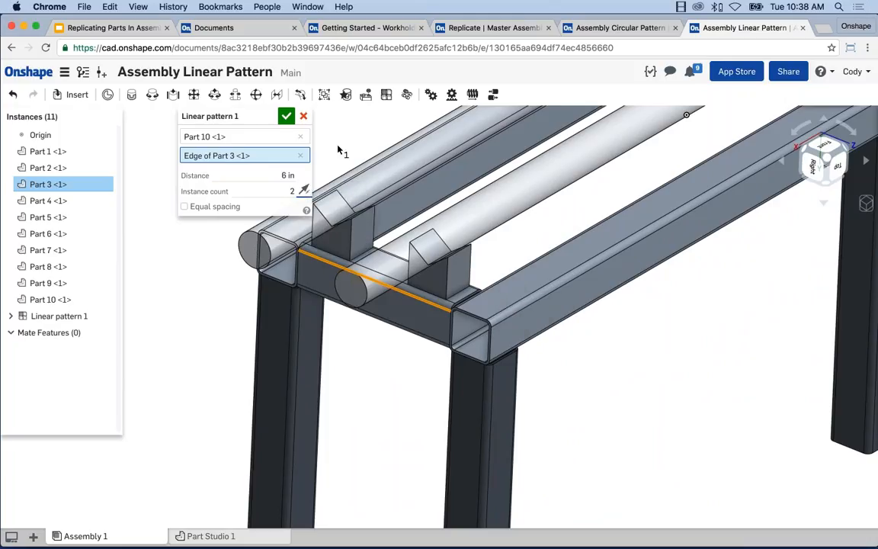
{"action": "scroll", "coordinate": [373, 189], "scroll_direction": "up", "scroll_amount": 3}
{"action": "scroll", "coordinate": [364, 261], "scroll_direction": "up", "scroll_amount": 2}
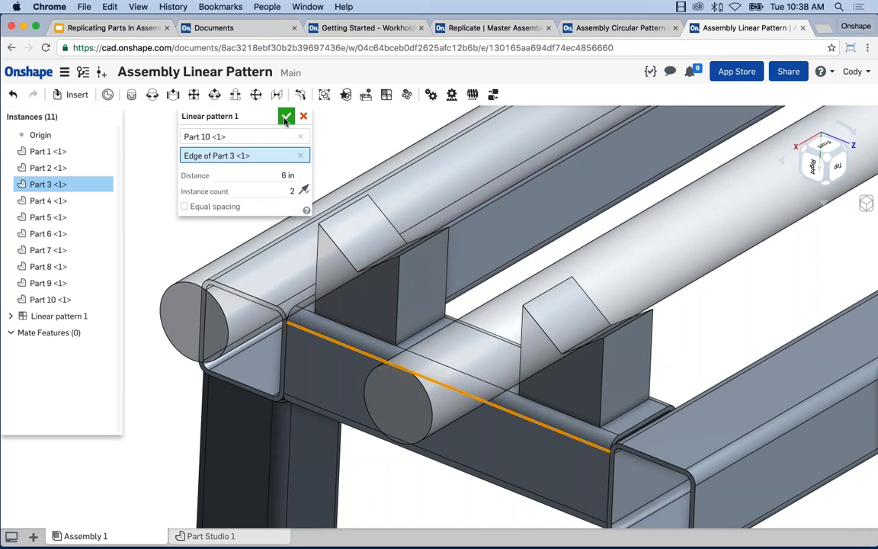
{"action": "left_click", "coordinate": [286, 116]}
- Start a second assembly linear pattern with Part 10 <1>, cross member Part 3 <1> and the patterned block Part 10 <2> as instances
{"action": "scroll", "coordinate": [311, 157], "scroll_direction": "down", "scroll_amount": 3}
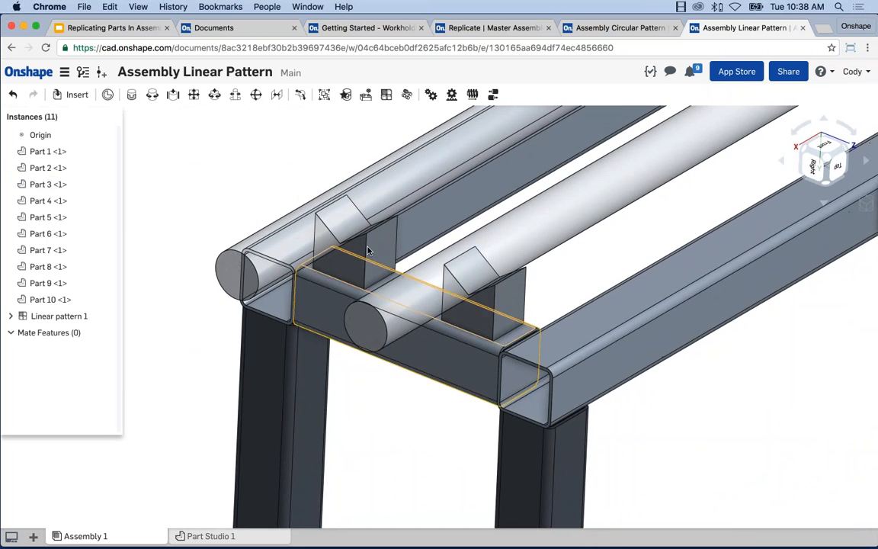
{"action": "scroll", "coordinate": [368, 249], "scroll_direction": "up", "scroll_amount": 3}
{"action": "scroll", "coordinate": [407, 224], "scroll_direction": "down", "scroll_amount": 5}
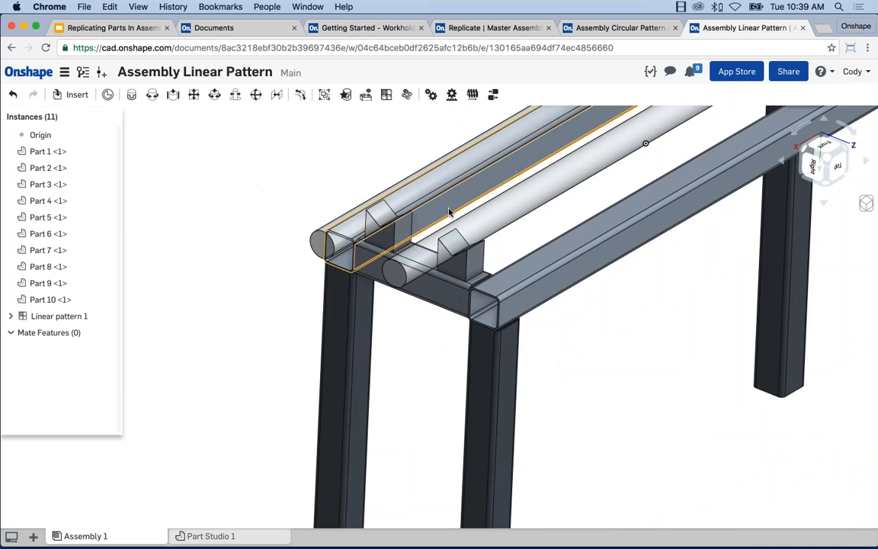
{"action": "middle_click_drag", "start_coordinate": [452, 225], "coordinate": [385, 275]}
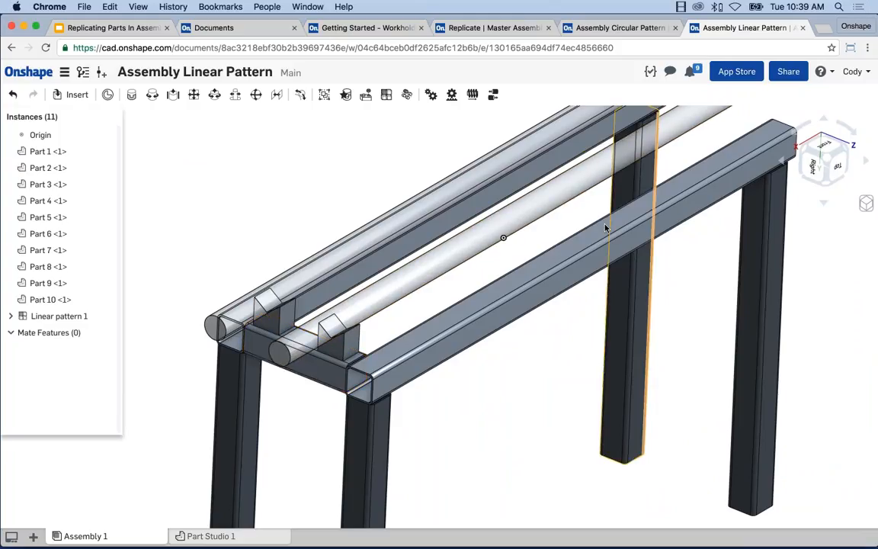
{"action": "scroll", "coordinate": [533, 186], "scroll_direction": "down", "scroll_amount": 2}
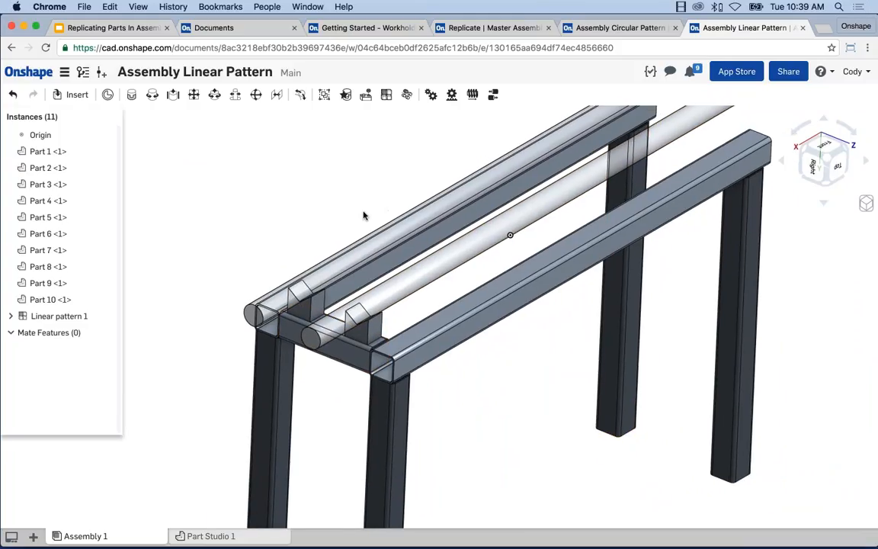
{"action": "scroll", "coordinate": [360, 339], "scroll_direction": "up", "scroll_amount": 3}
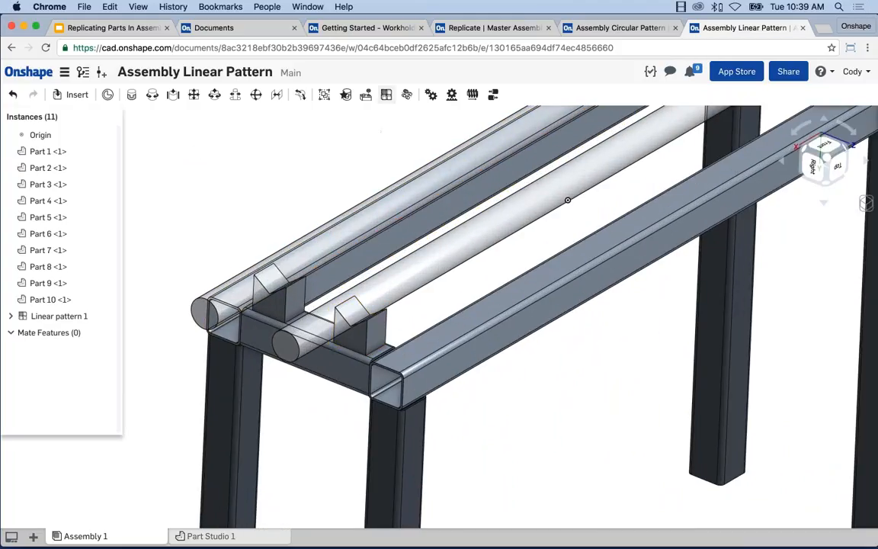
{"action": "left_click", "coordinate": [386, 96]}
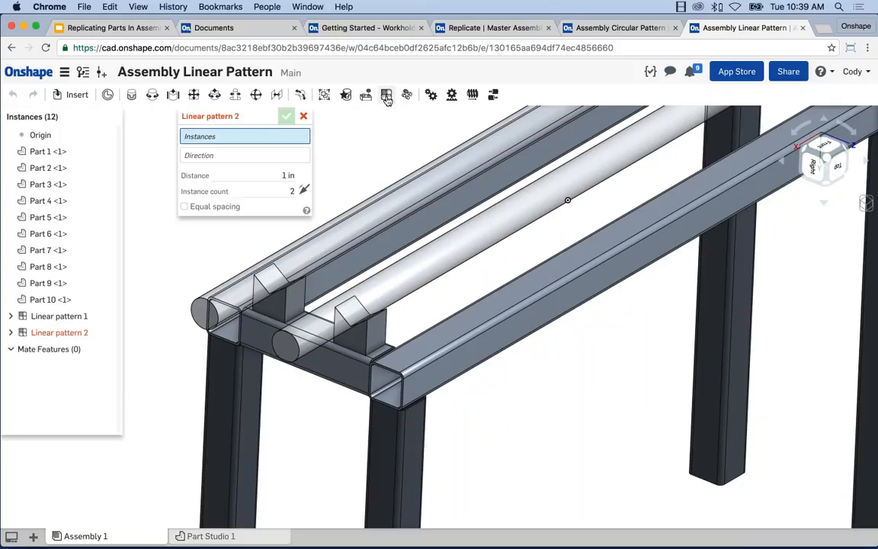
{"action": "left_click", "coordinate": [343, 336]}
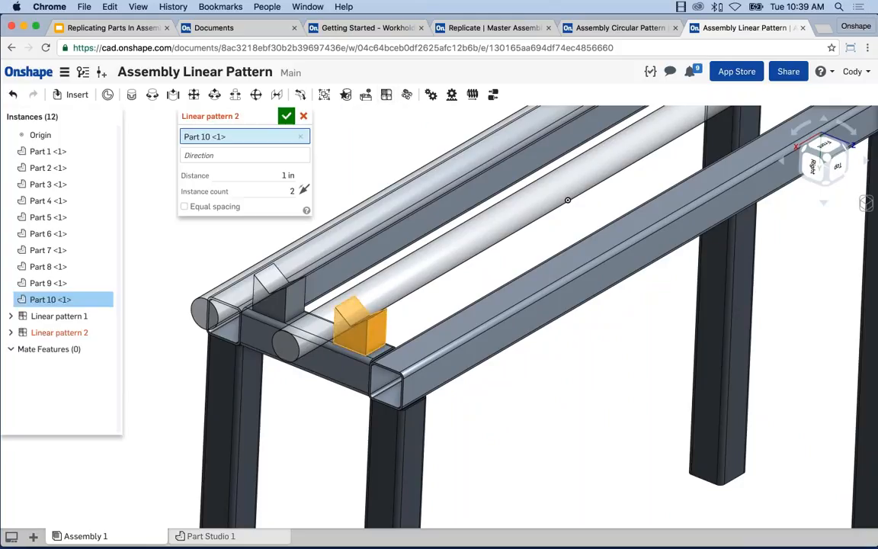
{"action": "left_click", "coordinate": [325, 362]}
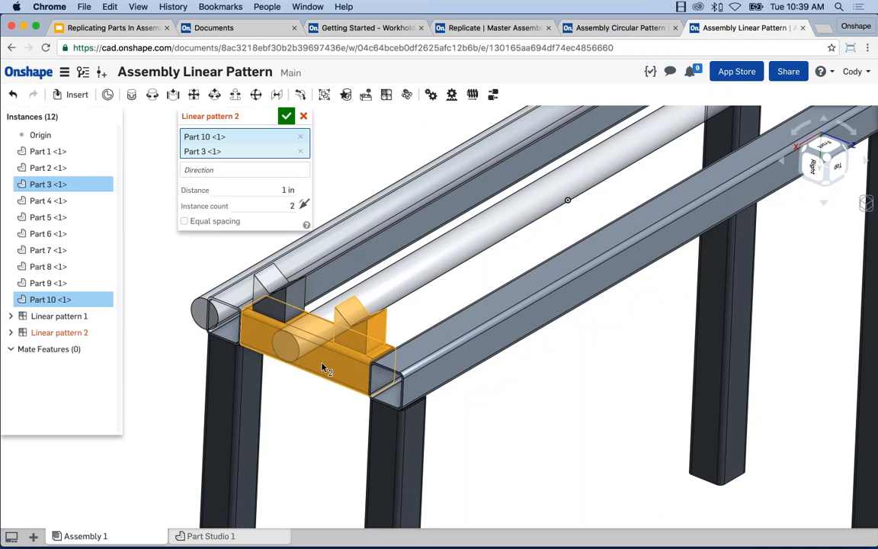
{"action": "scroll", "coordinate": [323, 370], "scroll_direction": "up", "scroll_amount": 5}
{"action": "left_click", "coordinate": [254, 272]}
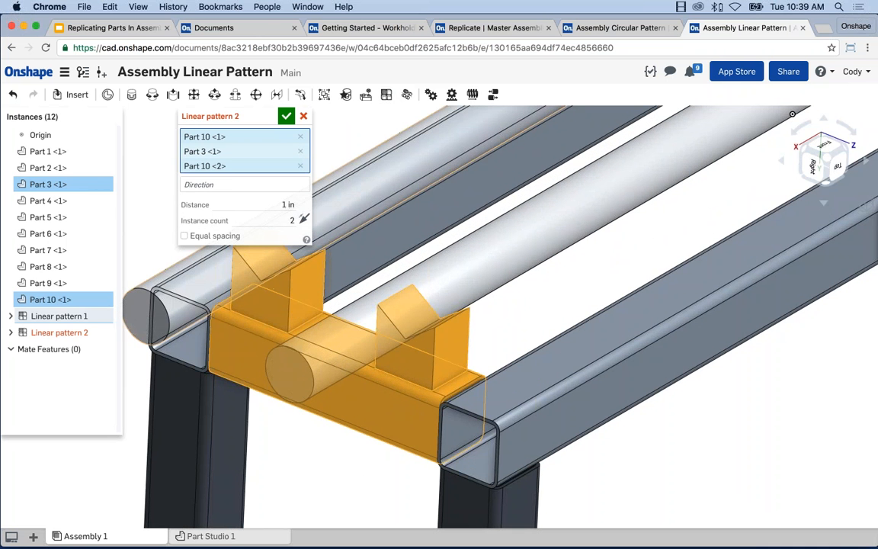
- Direct the second pattern along the inner upper edge of long rail Part 1 <1> and set its distance to 12 in
{"action": "left_click", "coordinate": [231, 183]}
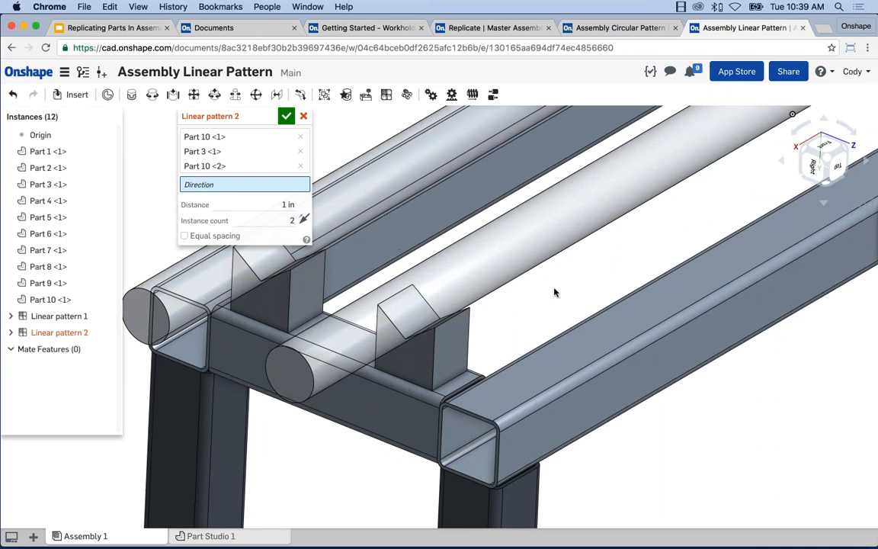
{"action": "scroll", "coordinate": [554, 292], "scroll_direction": "down", "scroll_amount": 3}
{"action": "scroll", "coordinate": [457, 353], "scroll_direction": "up", "scroll_amount": 2}
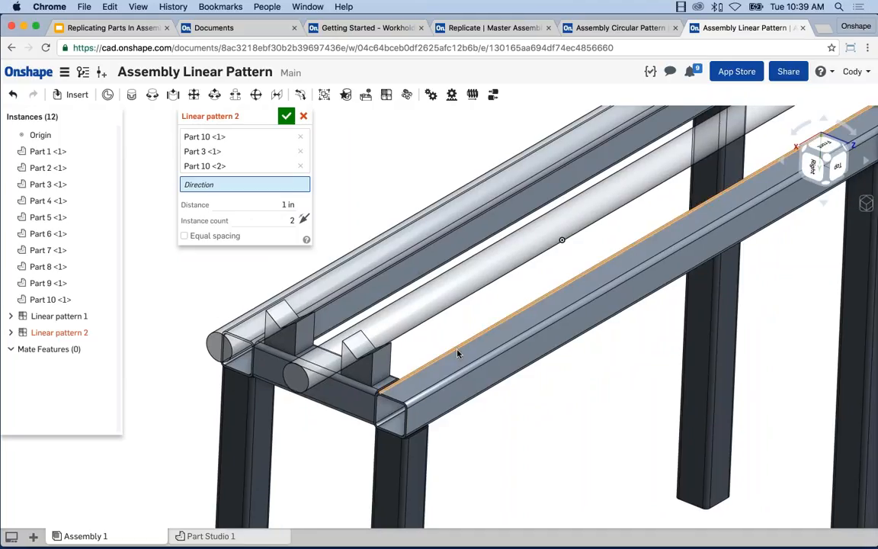
{"action": "left_click", "coordinate": [458, 353]}
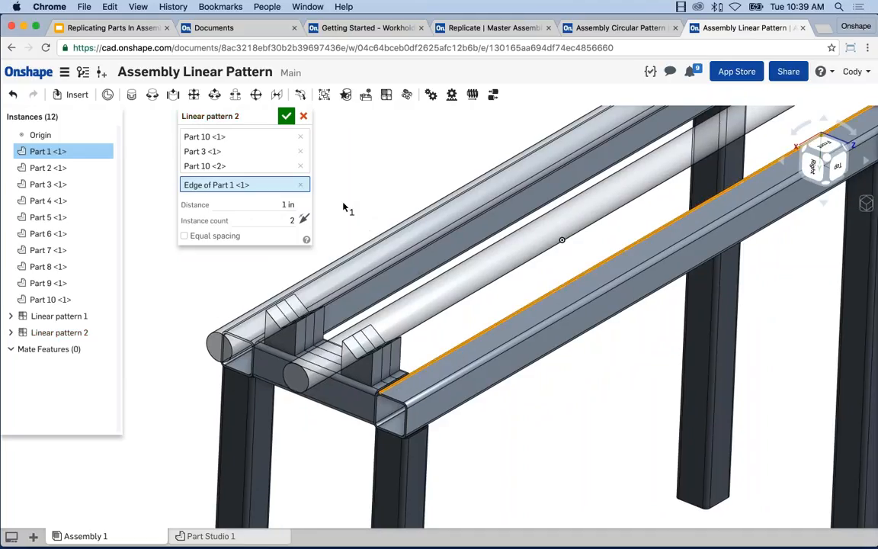
{"action": "left_click", "coordinate": [253, 203]}
{"action": "type", "text": "12"}
{"action": "key", "text": "Return"}
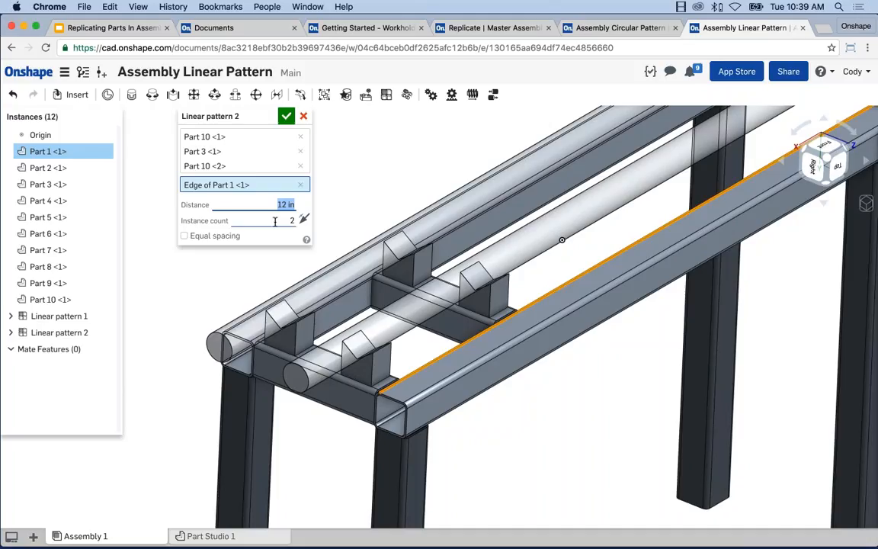
{"action": "key", "text": "Tab"}
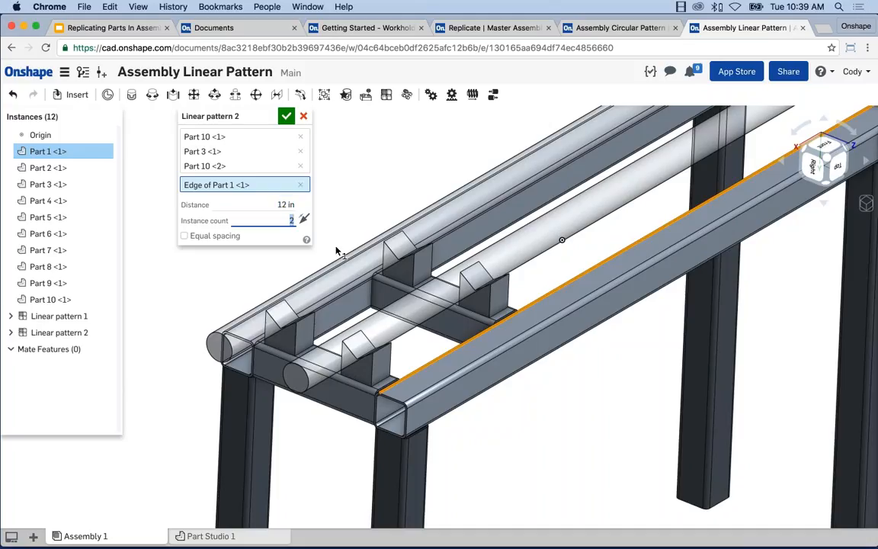
- Set the second linear pattern's instance count to 5 and accept the pattern of V-blocks and cross members
{"action": "type", "text": "5"}
{"action": "key", "text": "Return"}
{"action": "scroll", "coordinate": [364, 174], "scroll_direction": "down", "scroll_amount": 2}
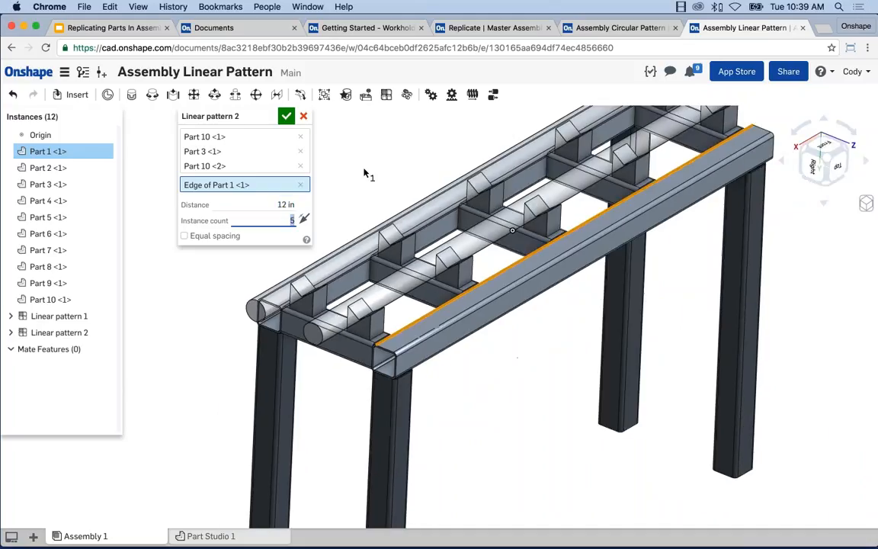
{"action": "middle_click_drag", "start_coordinate": [364, 174], "coordinate": [353, 228]}
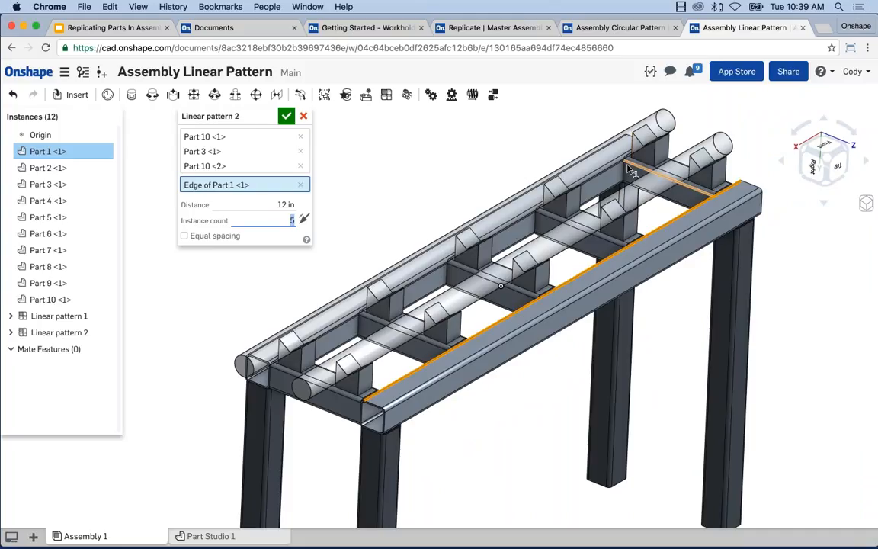
{"action": "left_click", "coordinate": [288, 120]}
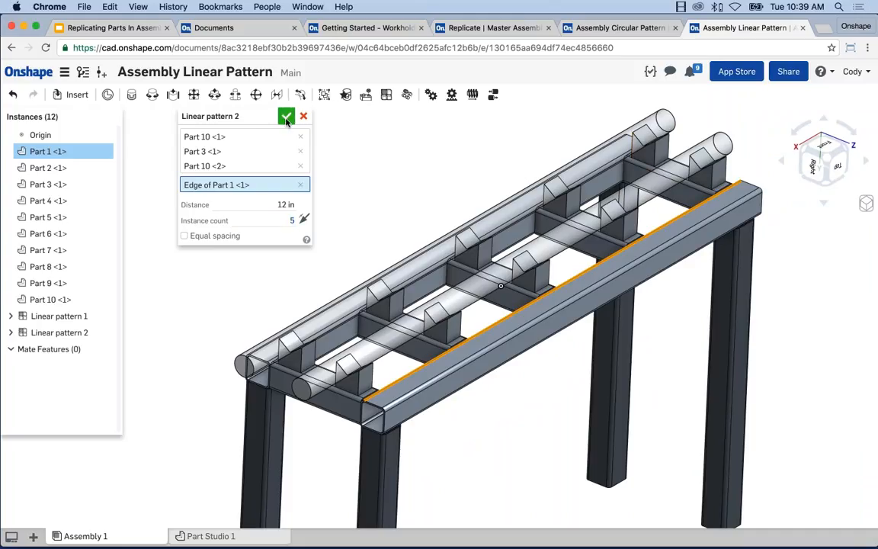
{"action": "scroll", "coordinate": [325, 244], "scroll_direction": "down", "scroll_amount": 2}
{"action": "scroll", "coordinate": [329, 254], "scroll_direction": "down", "scroll_amount": 3}
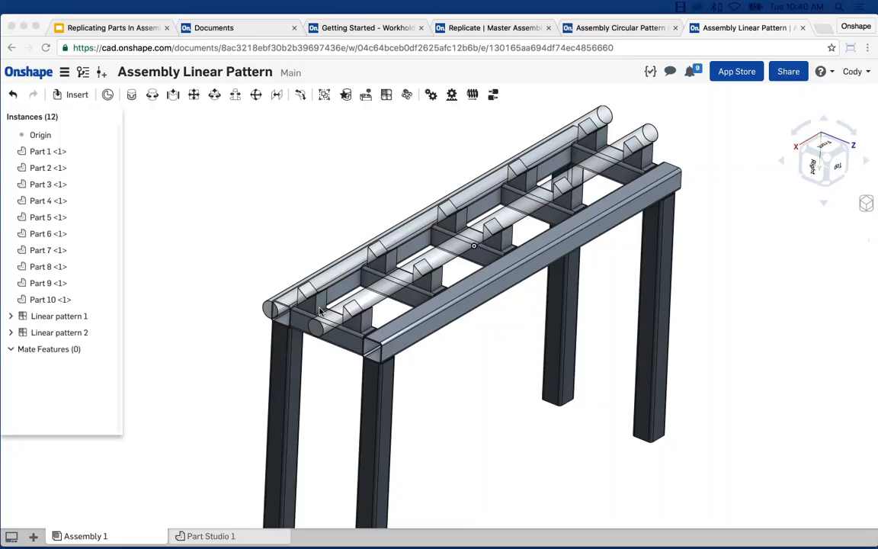
{"action": "left_click", "coordinate": [70, 94]}
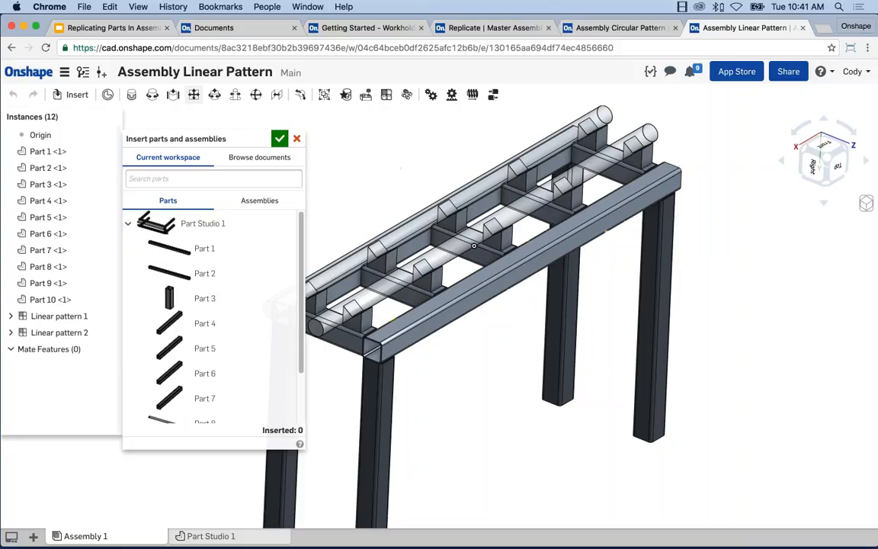
{"action": "left_click", "coordinate": [279, 138]}
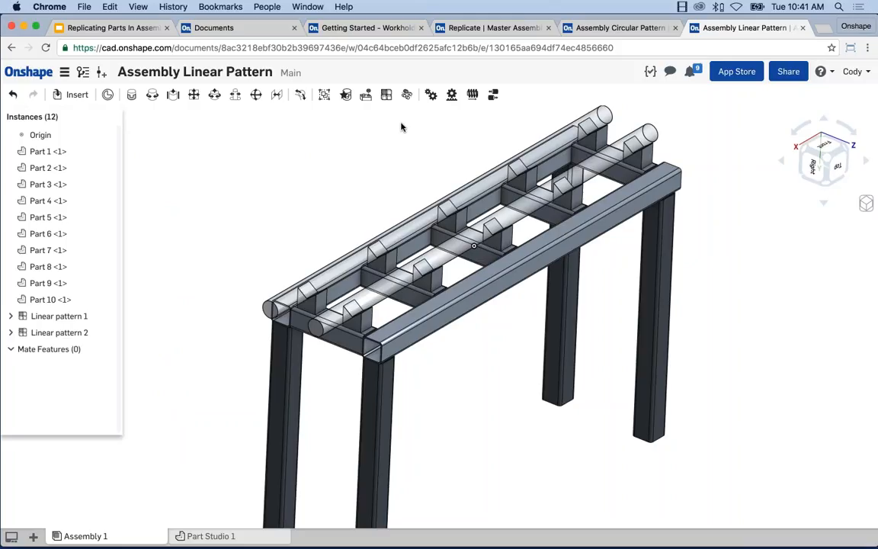
{"action": "scroll", "coordinate": [401, 127], "scroll_direction": "down", "scroll_amount": 5}
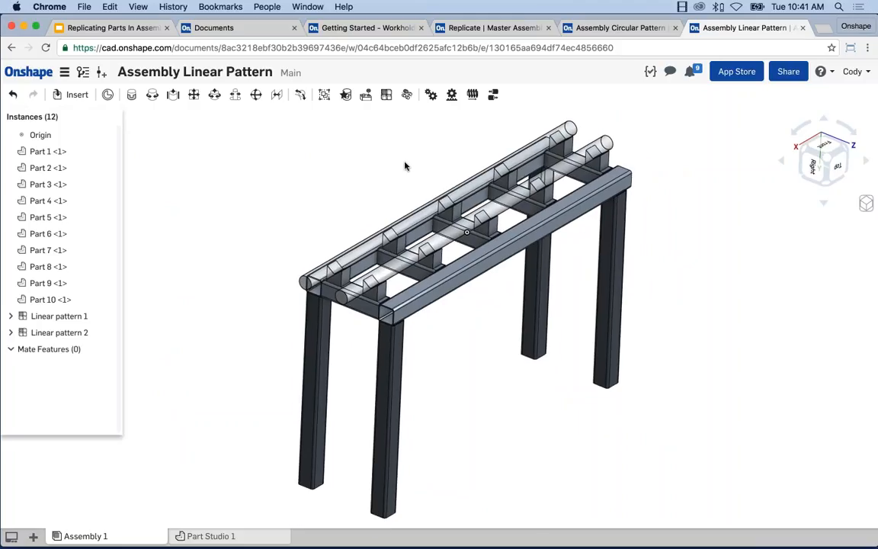
{"action": "left_click", "coordinate": [386, 94]}
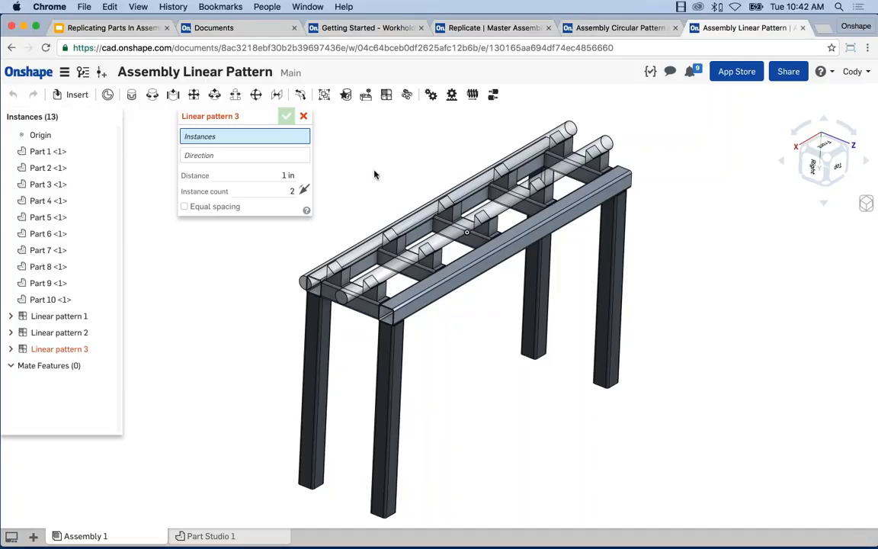
{"action": "left_click", "coordinate": [303, 116]}
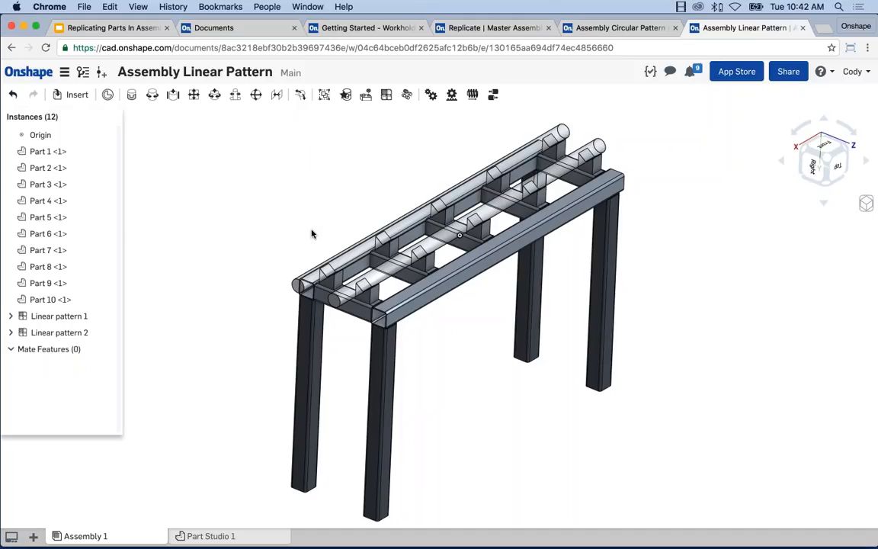
{"action": "scroll", "coordinate": [364, 297], "scroll_direction": "up", "scroll_amount": 5}
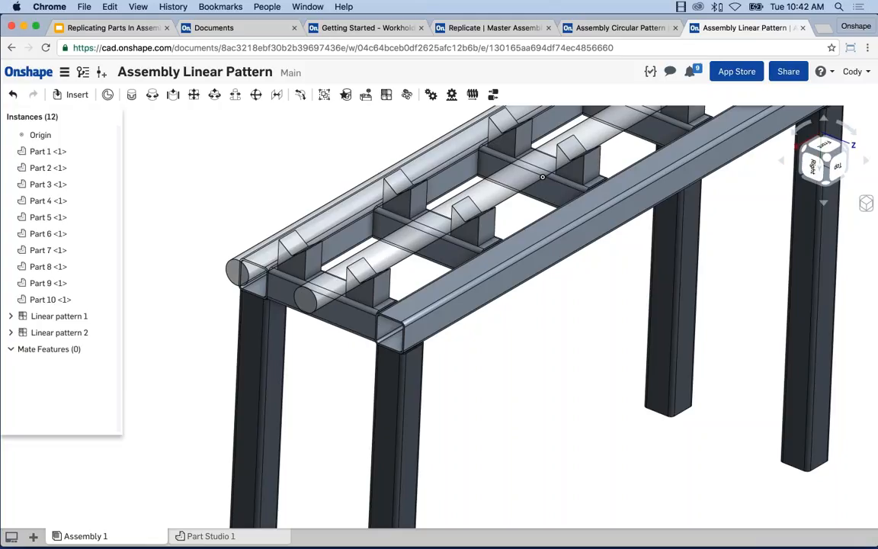
{"action": "scroll", "coordinate": [396, 192], "scroll_direction": "down", "scroll_amount": 3}
{"action": "middle_click_drag", "start_coordinate": [395, 192], "coordinate": [358, 256]}
{"action": "scroll", "coordinate": [358, 255], "scroll_direction": "down", "scroll_amount": 1}
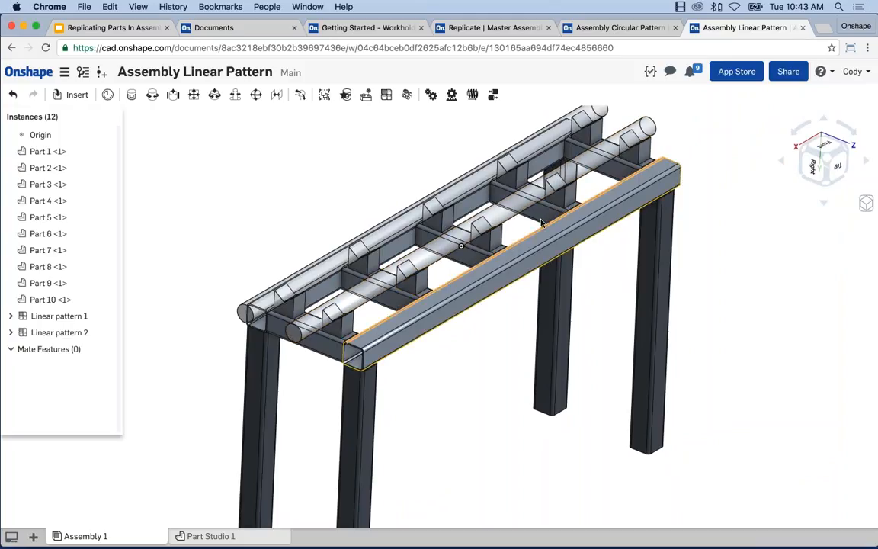
{"action": "scroll", "coordinate": [579, 304], "scroll_direction": "down", "scroll_amount": 3}
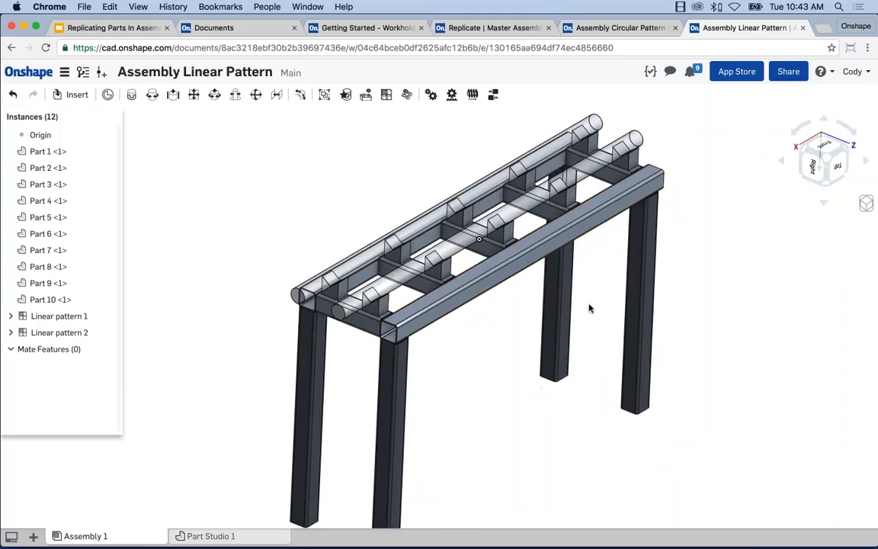